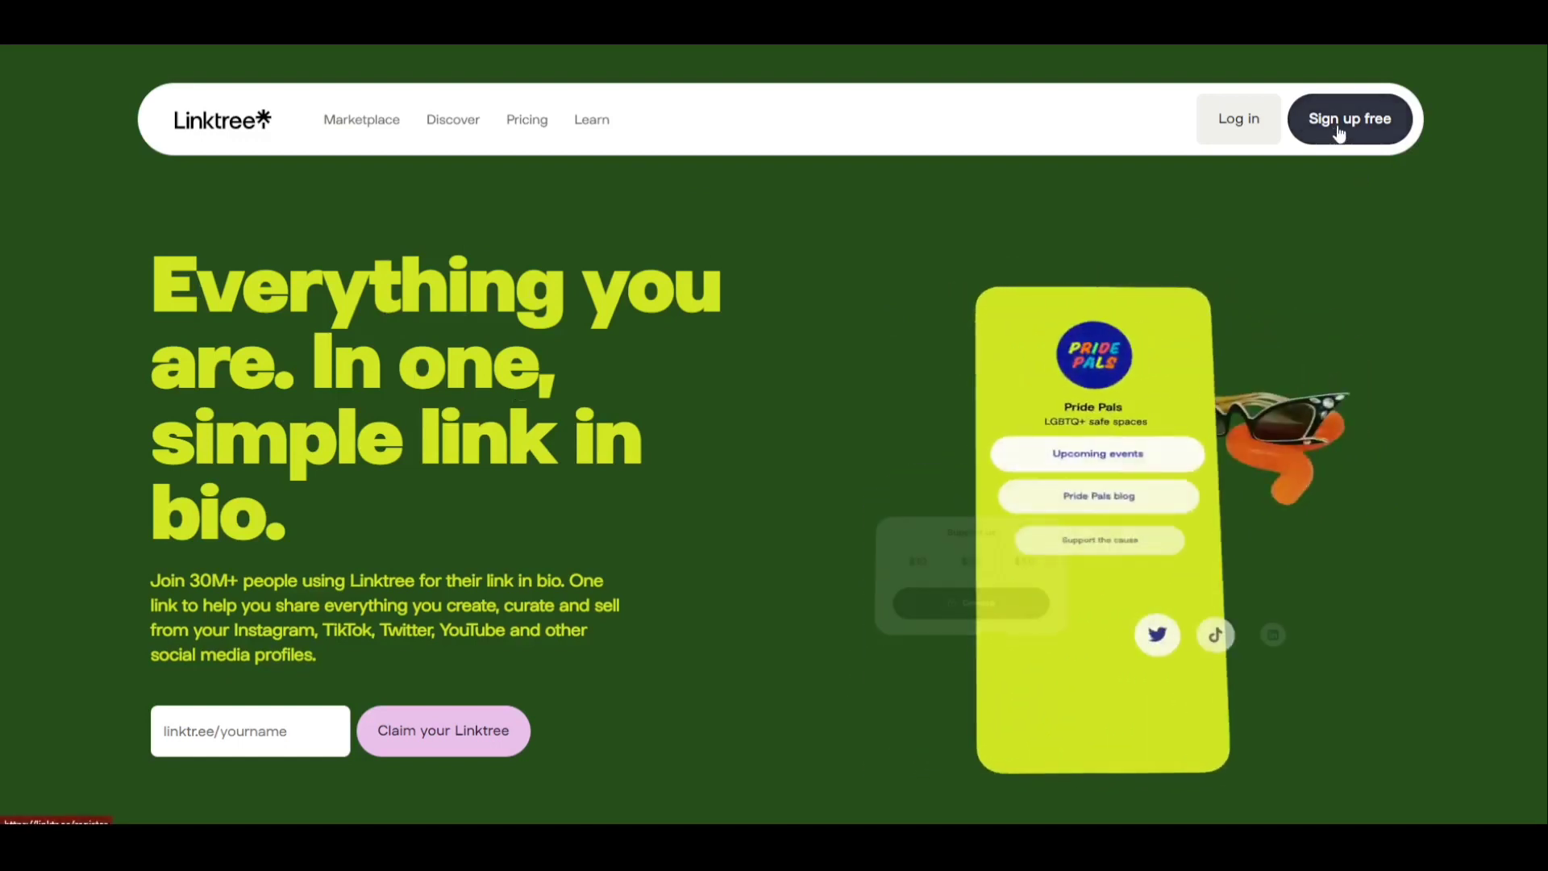
# Start a free Linktree sign-up with Google, using the first listed Google account.
pyautogui.click(1339, 133)
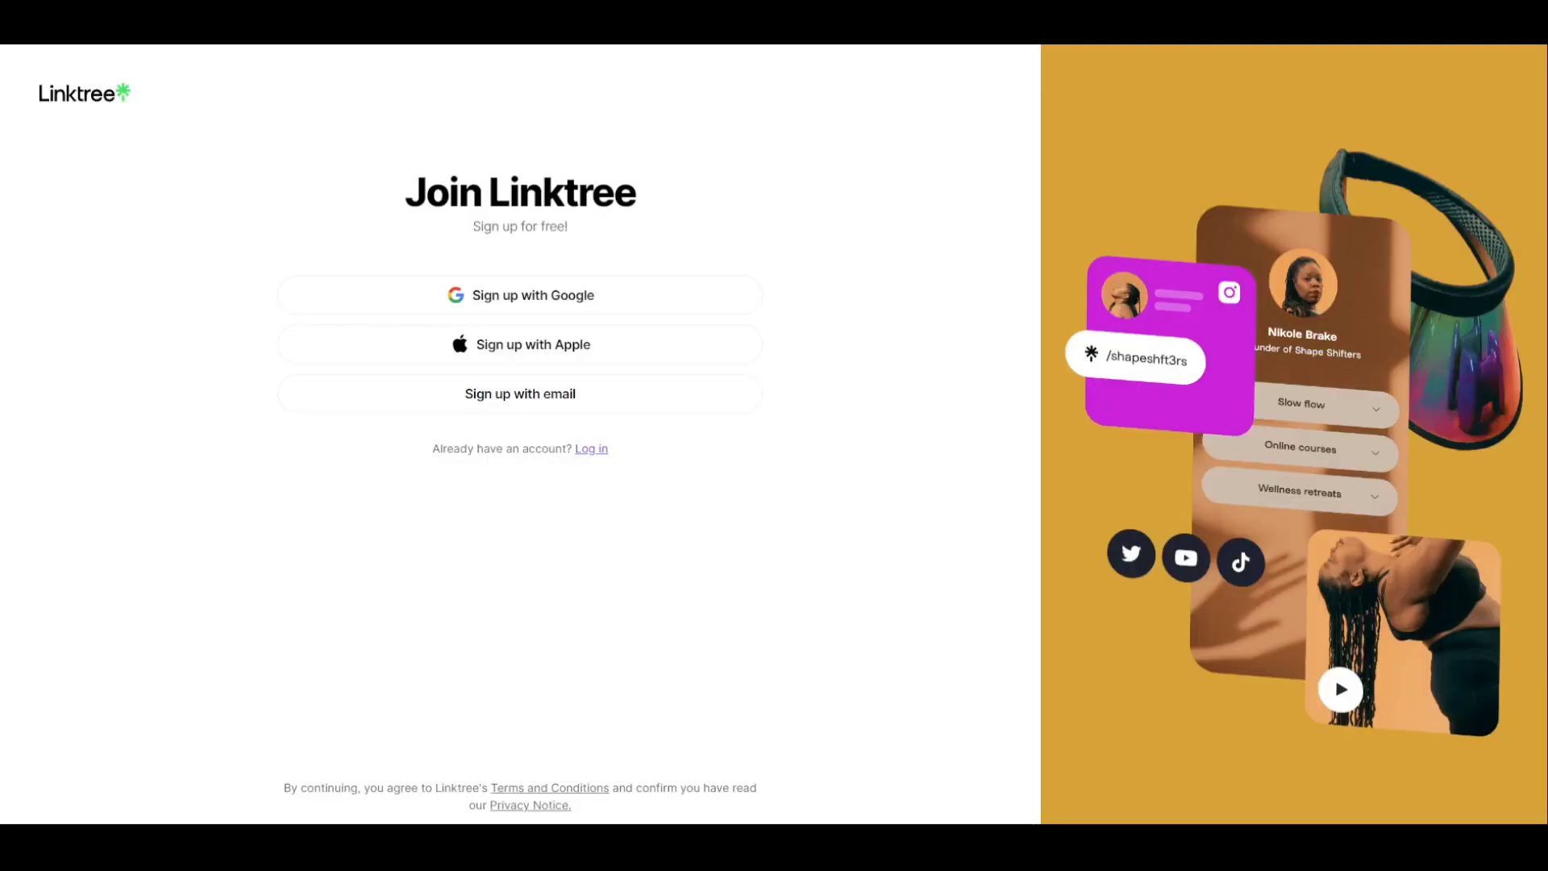
pyautogui.click(511, 300)
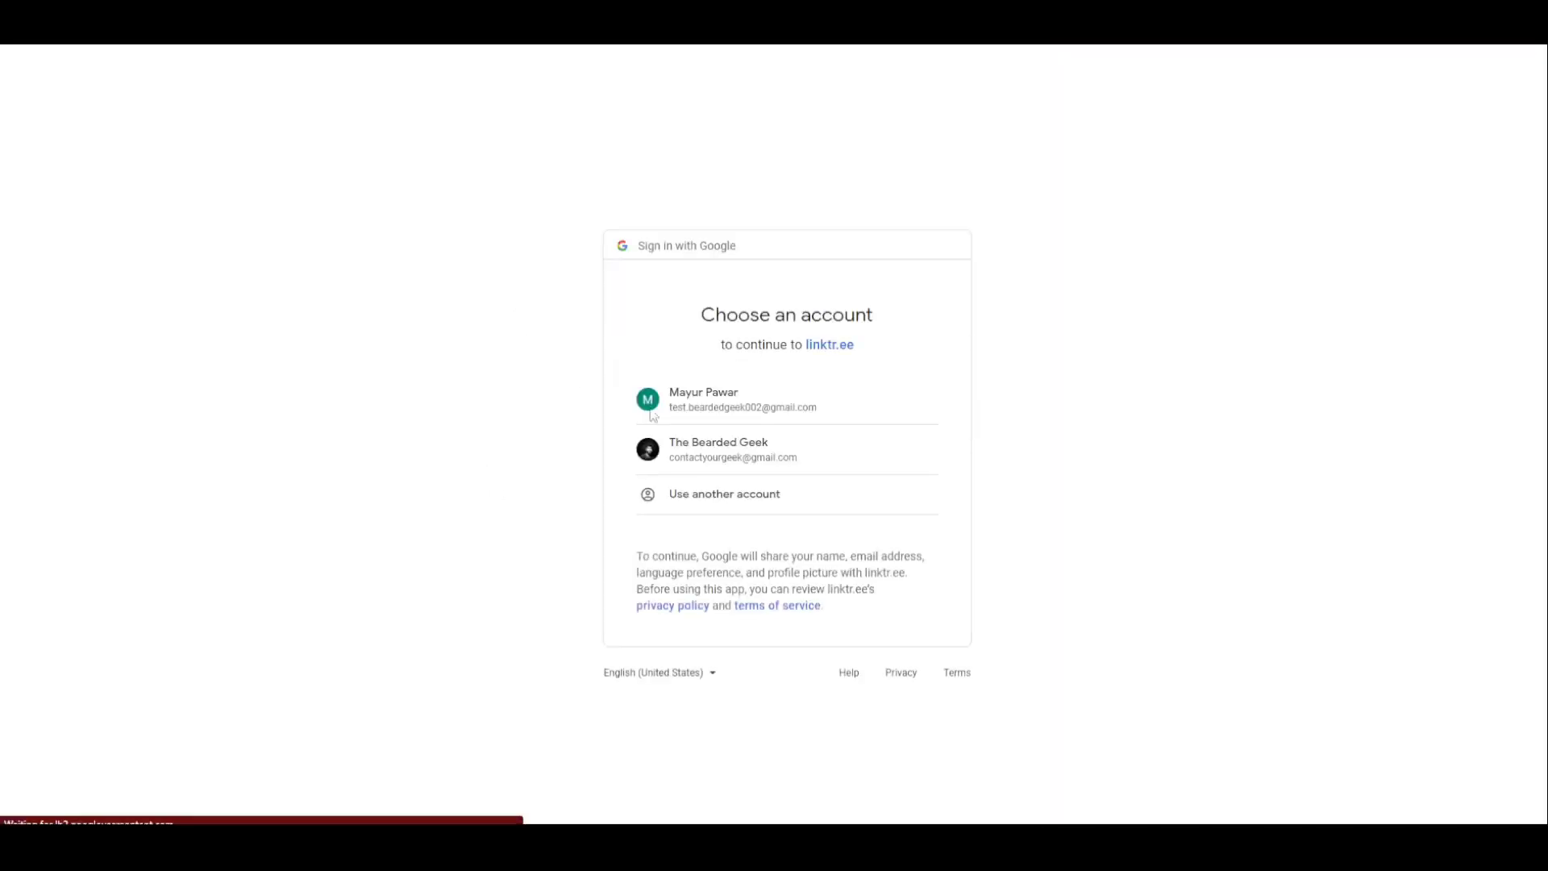
pyautogui.click(715, 400)
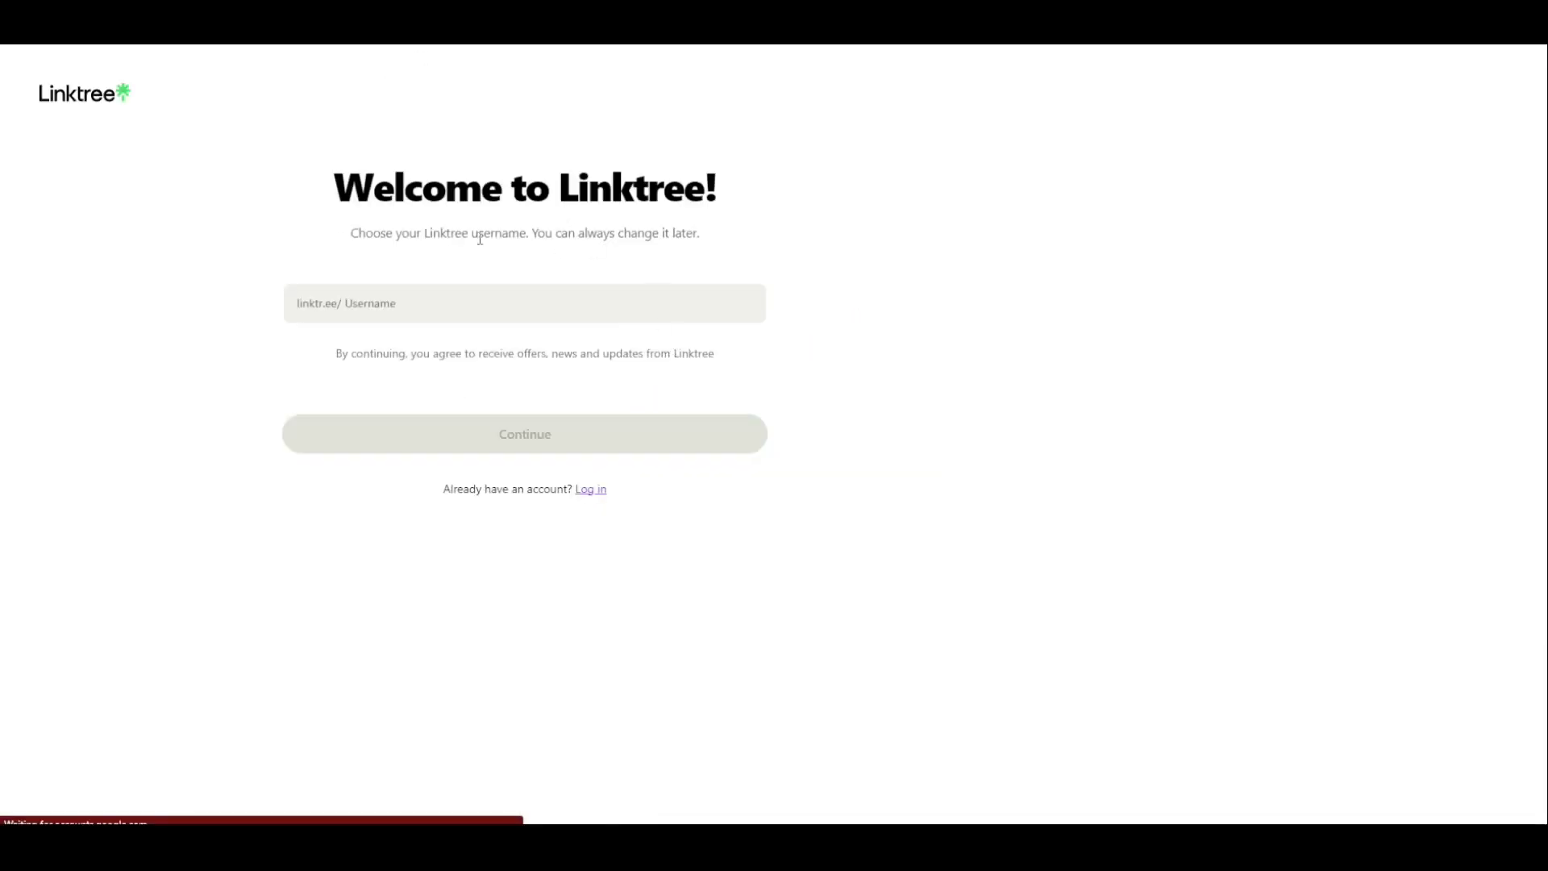
# Choose testbeardedgeek as the Linktree username and continue the sign-up.
pyautogui.click(382, 303)
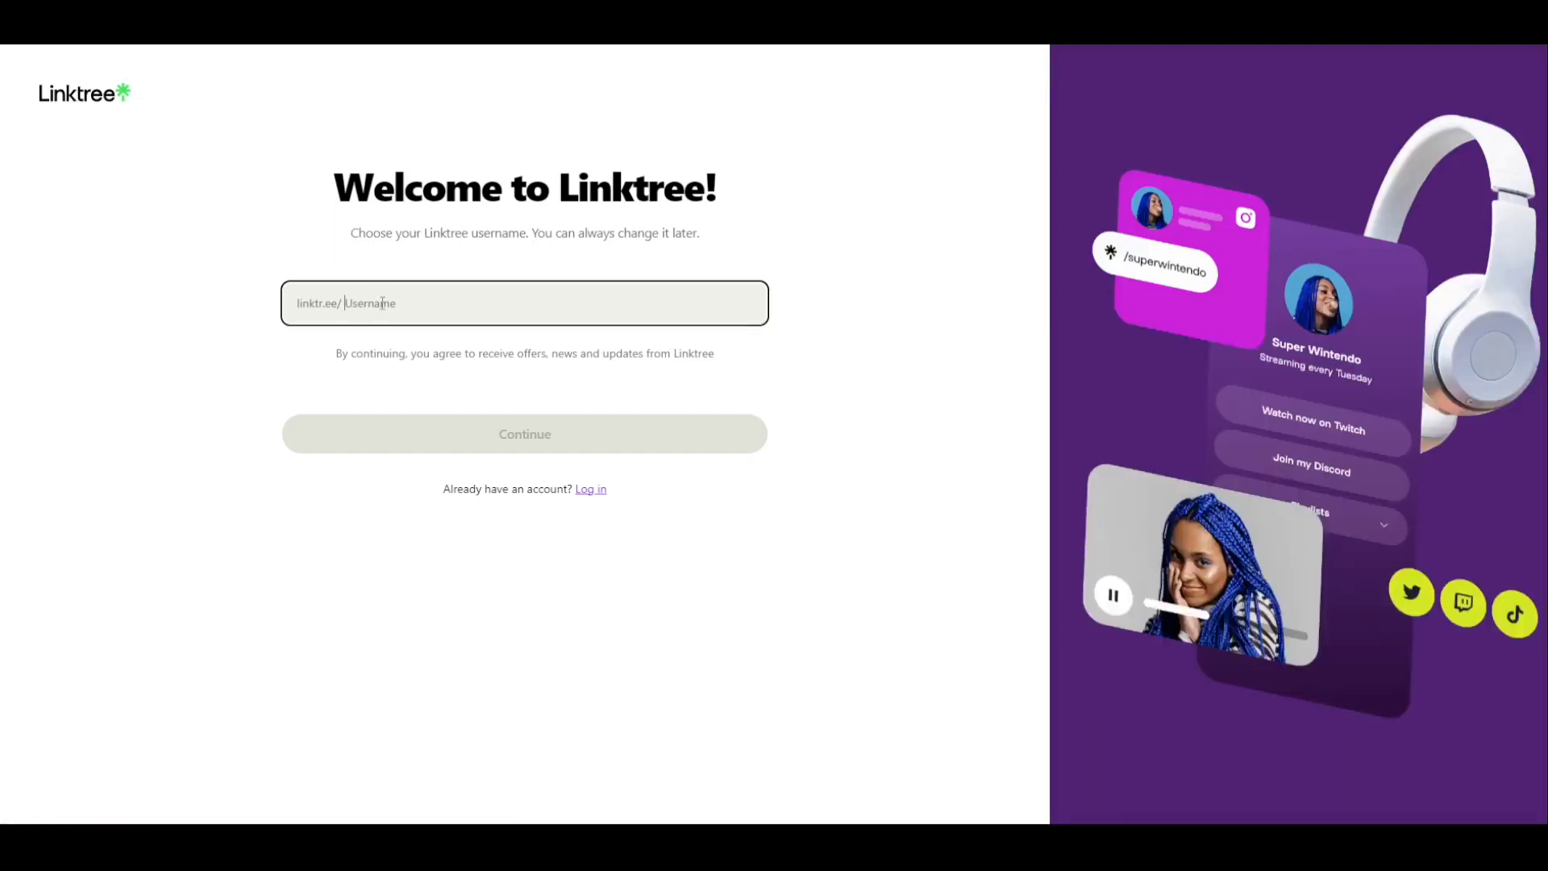
pyautogui.write('testbeardedgeek')
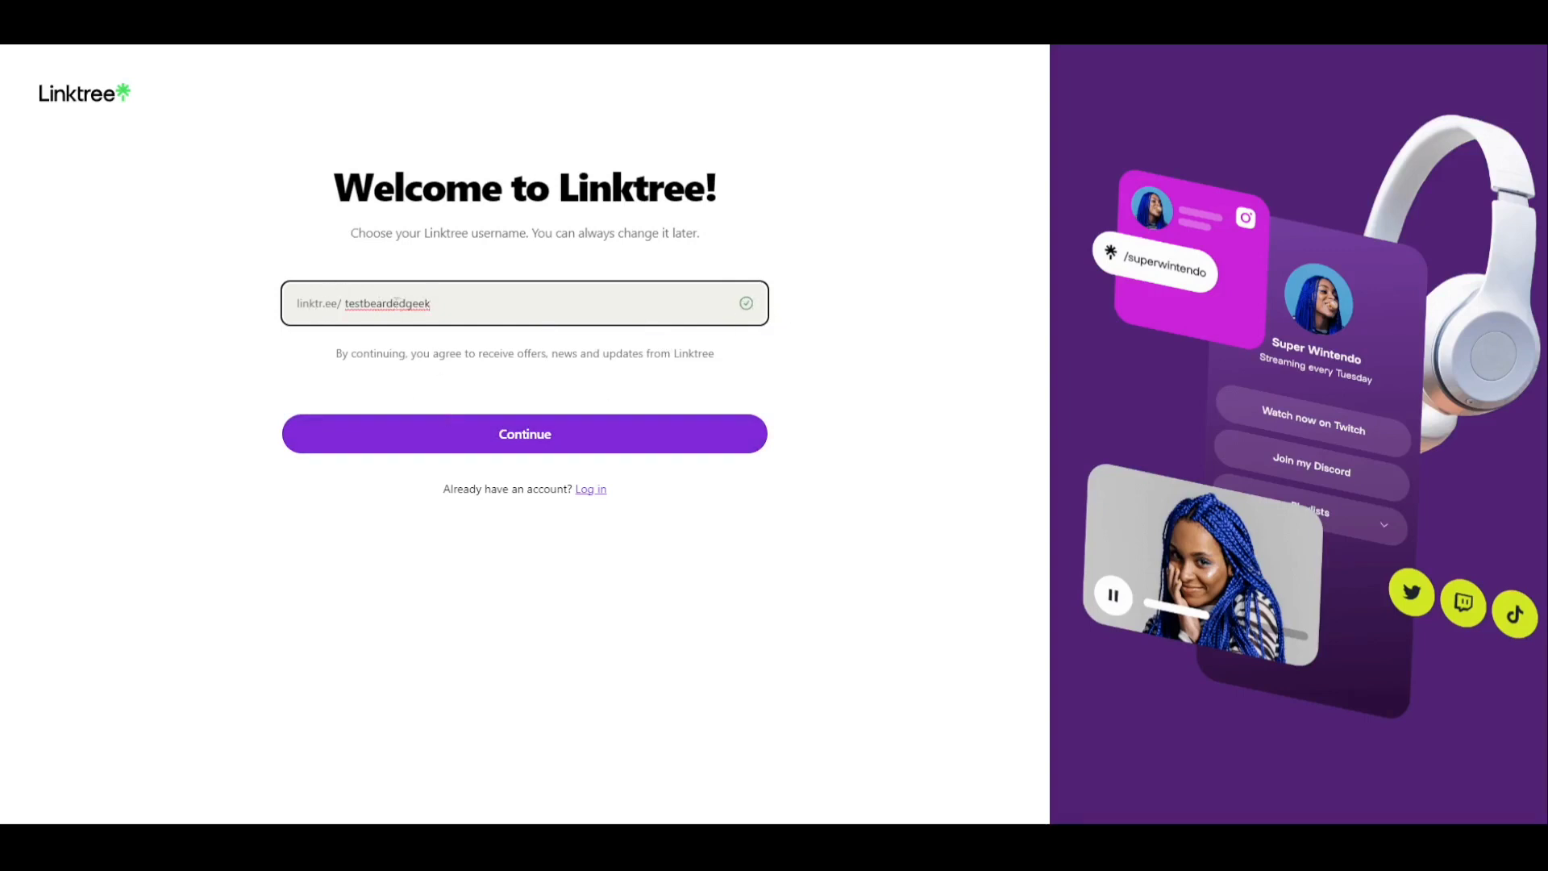
pyautogui.click(498, 441)
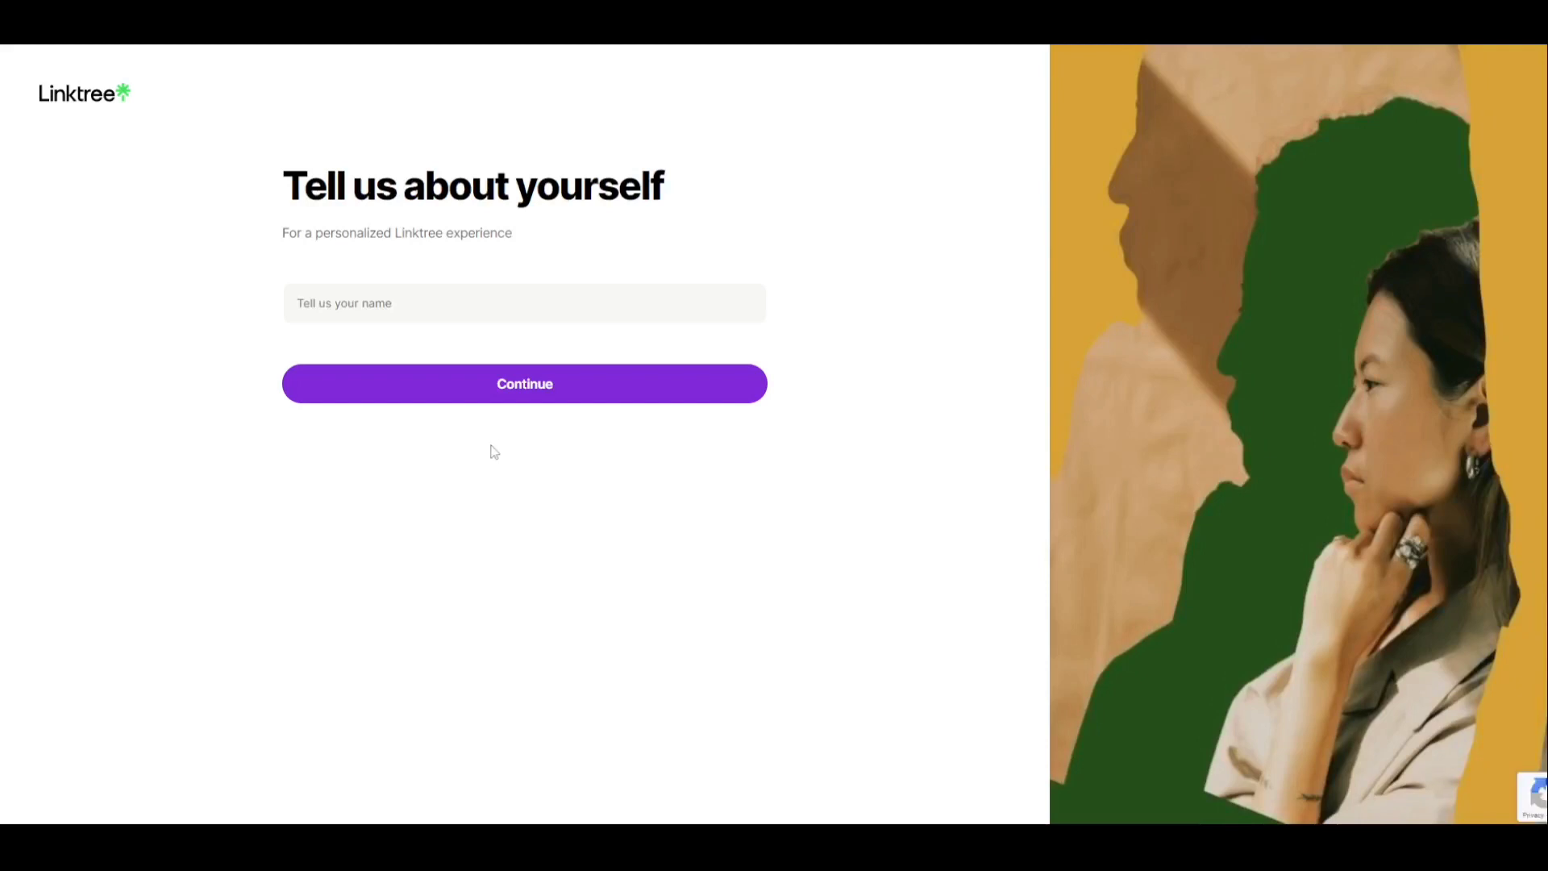
# Enter Test as the profile name, choose the Tech category with the Social Media subcategory, and continue.
pyautogui.click(376, 299)
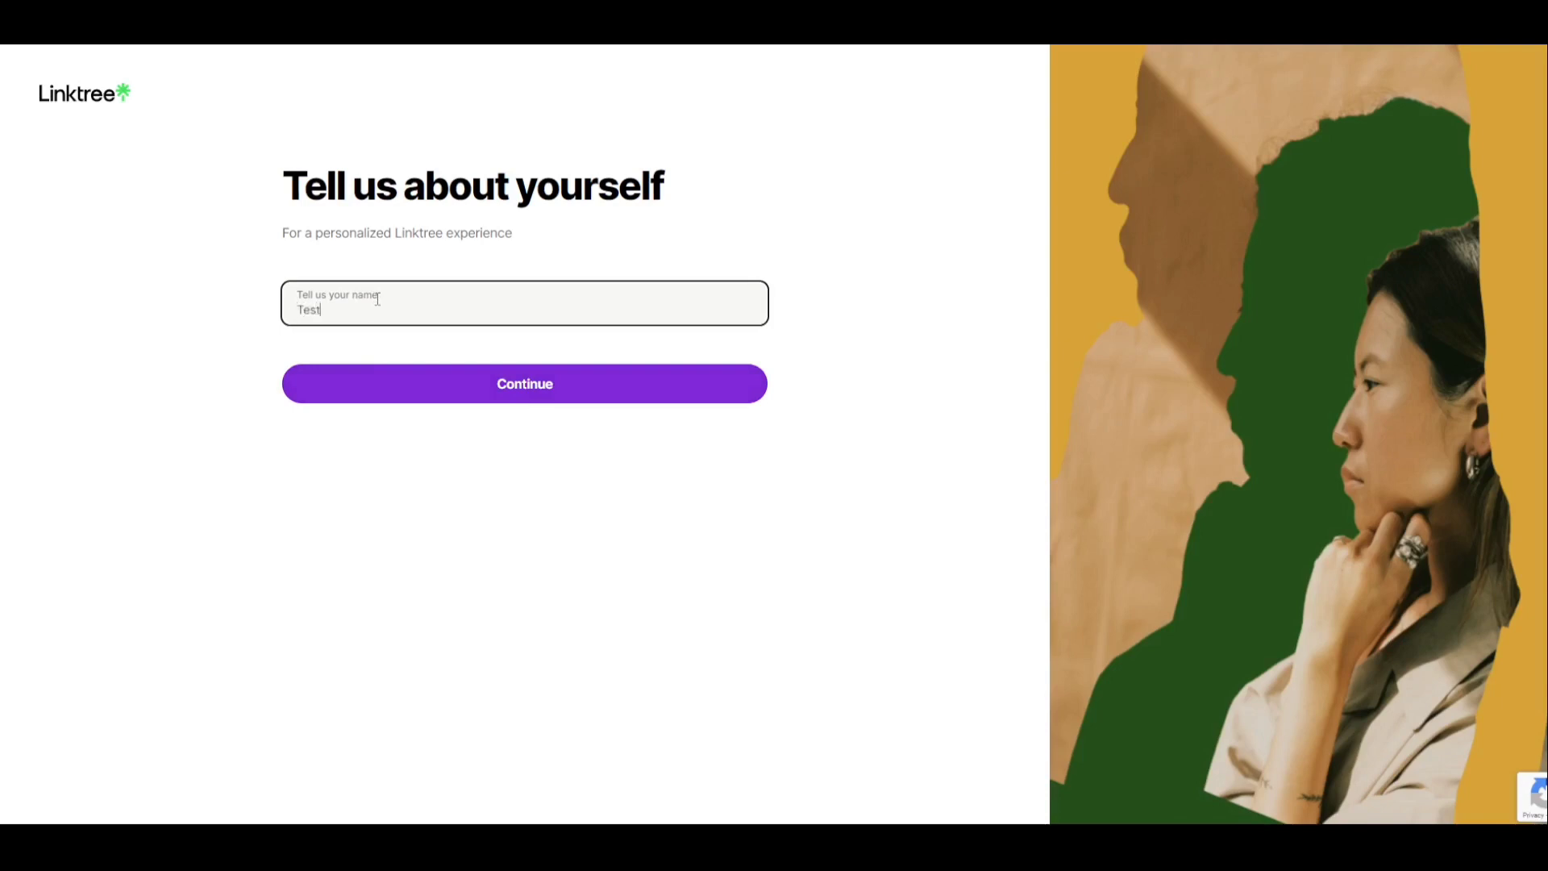
pyautogui.click(476, 405)
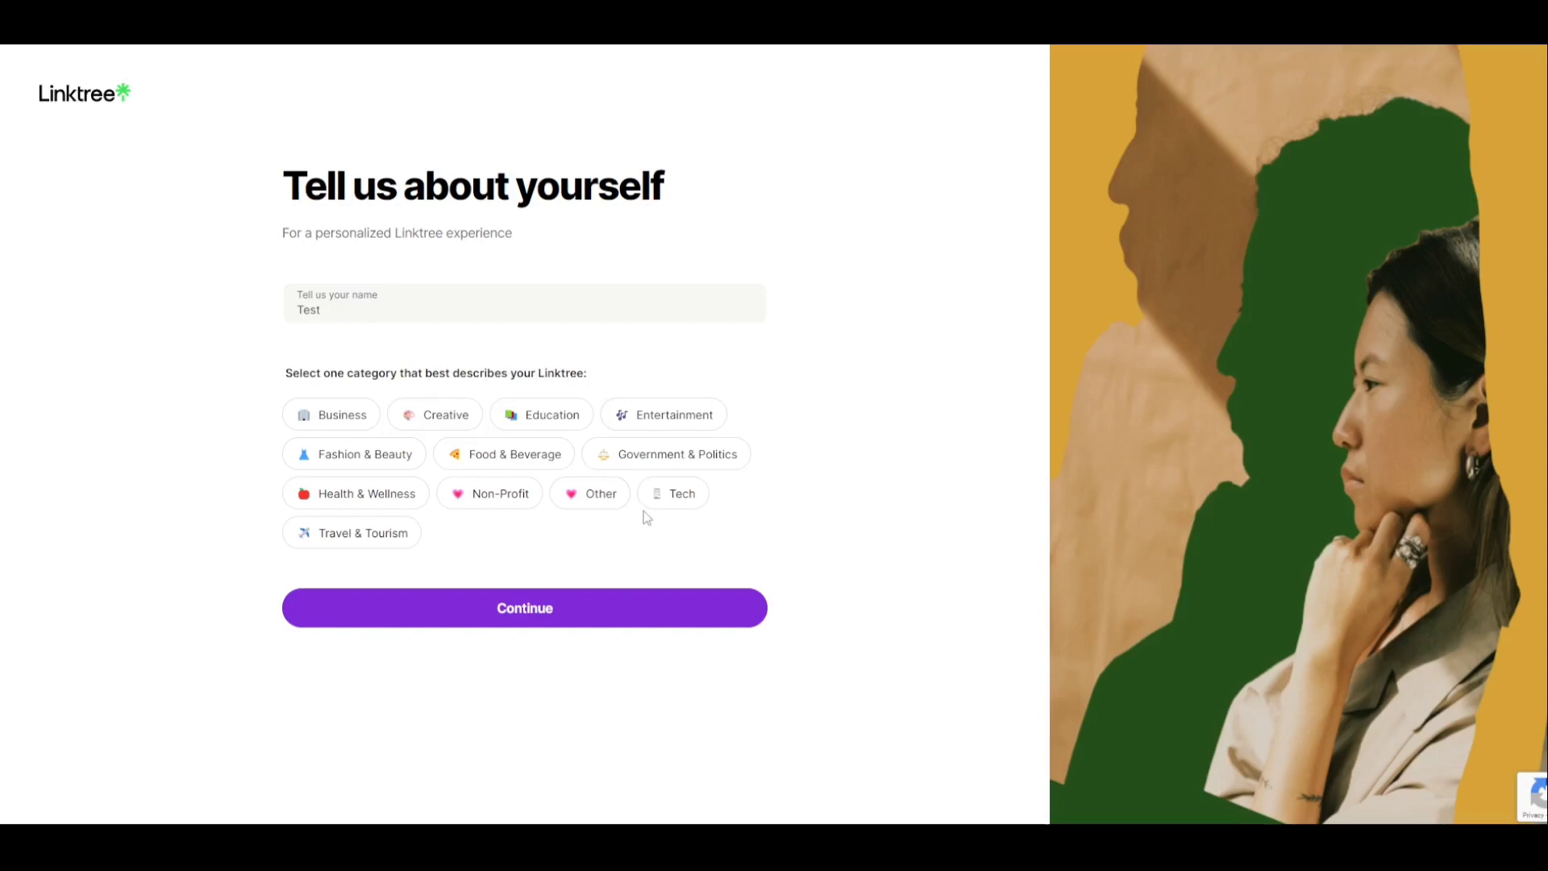
pyautogui.click(676, 494)
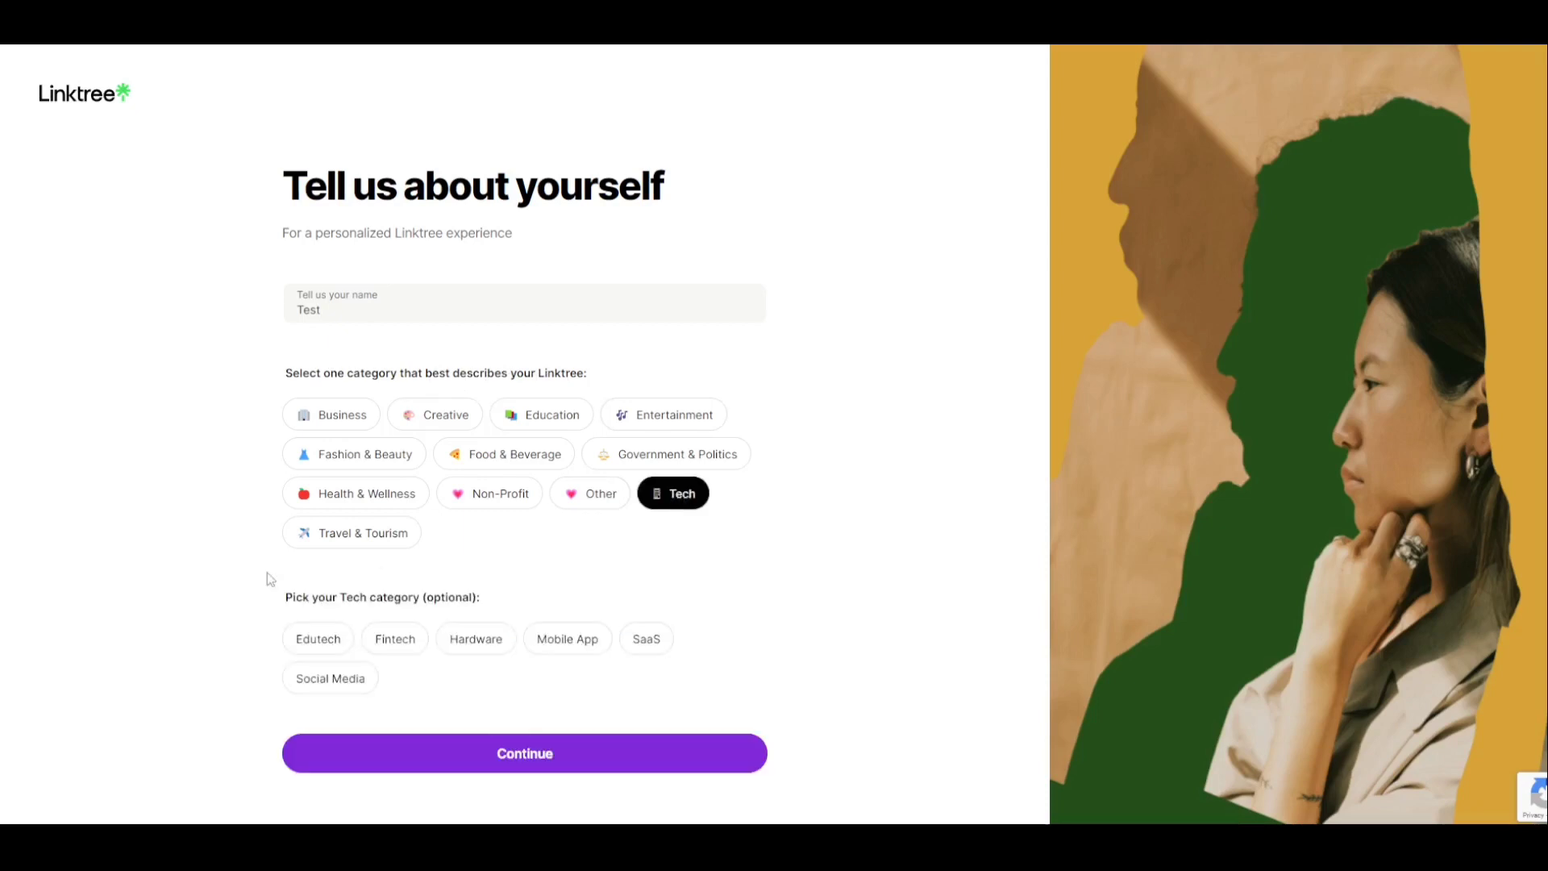
pyautogui.click(346, 690)
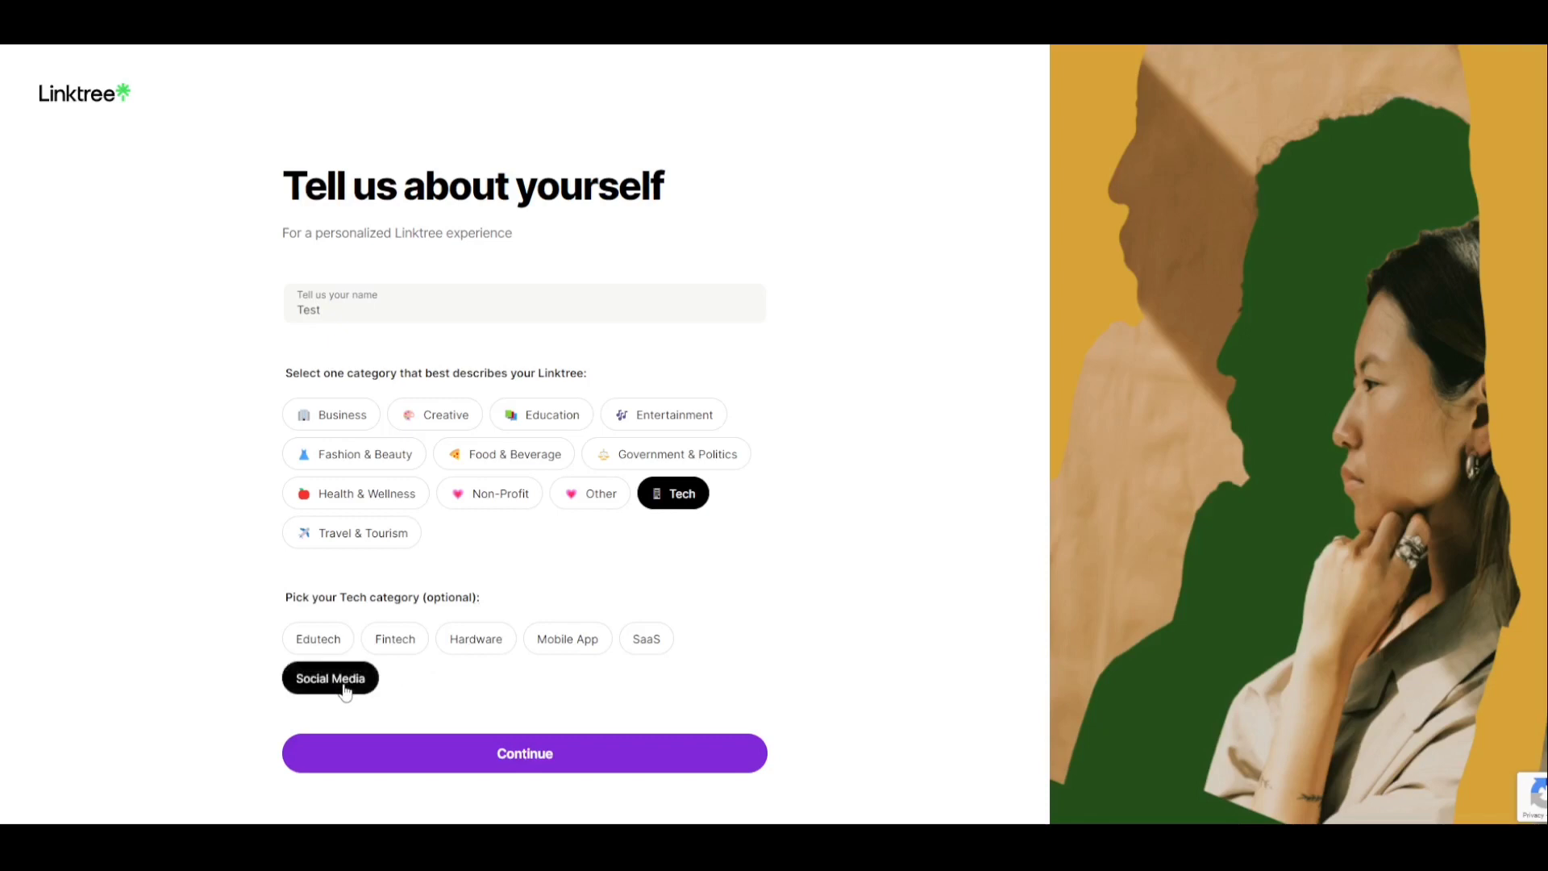
pyautogui.click(584, 763)
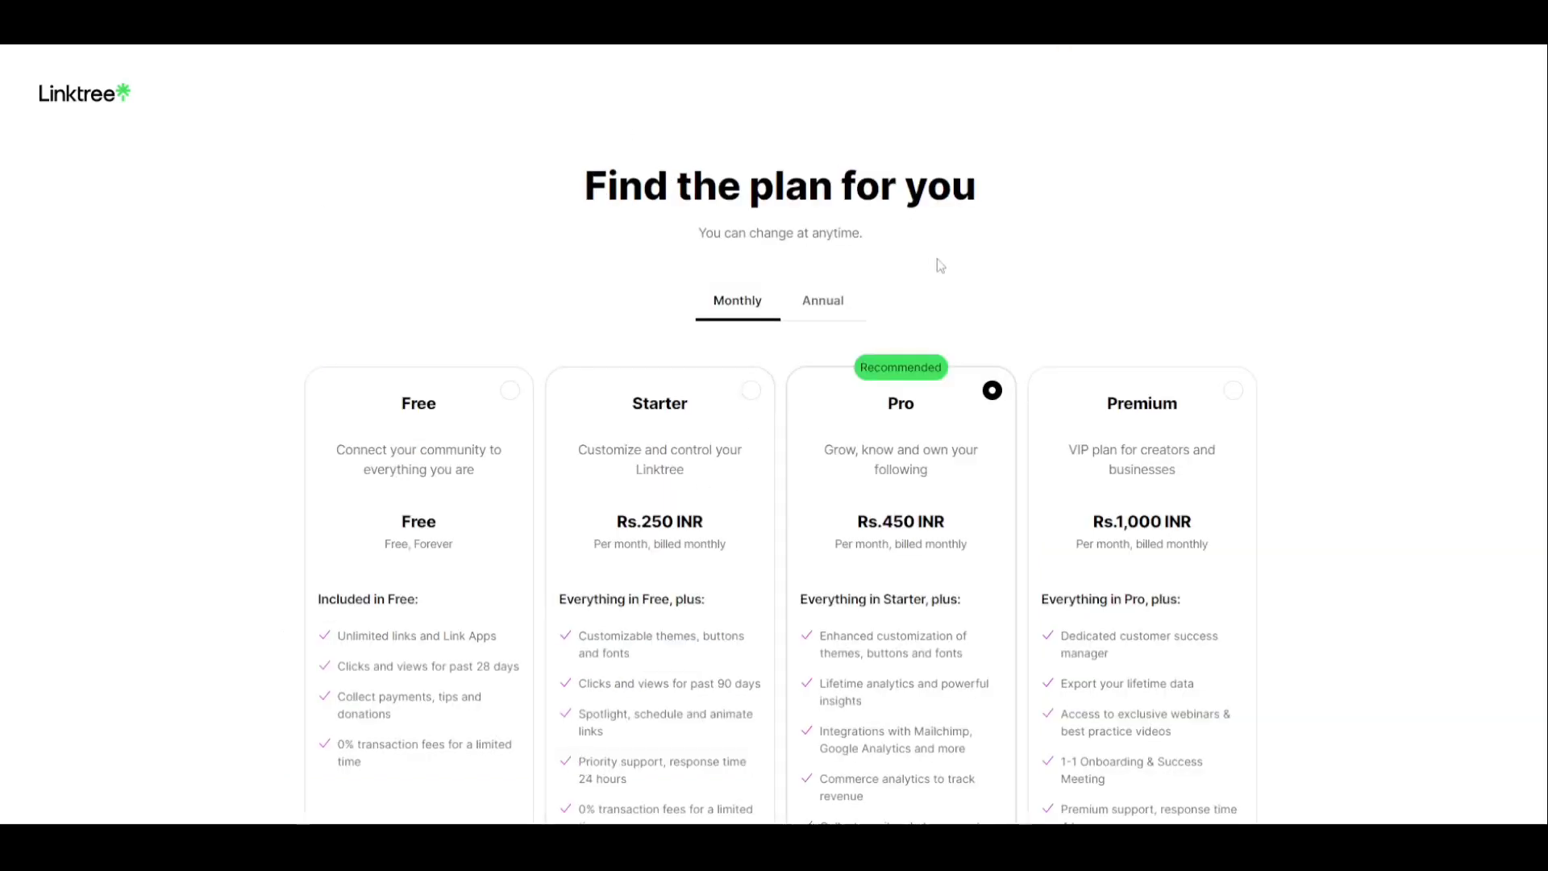
# Compare the monthly and annual prices and the features of the Free, Starter, Pro and Premium plans.
pyautogui.scroll(-2, 774, 435)
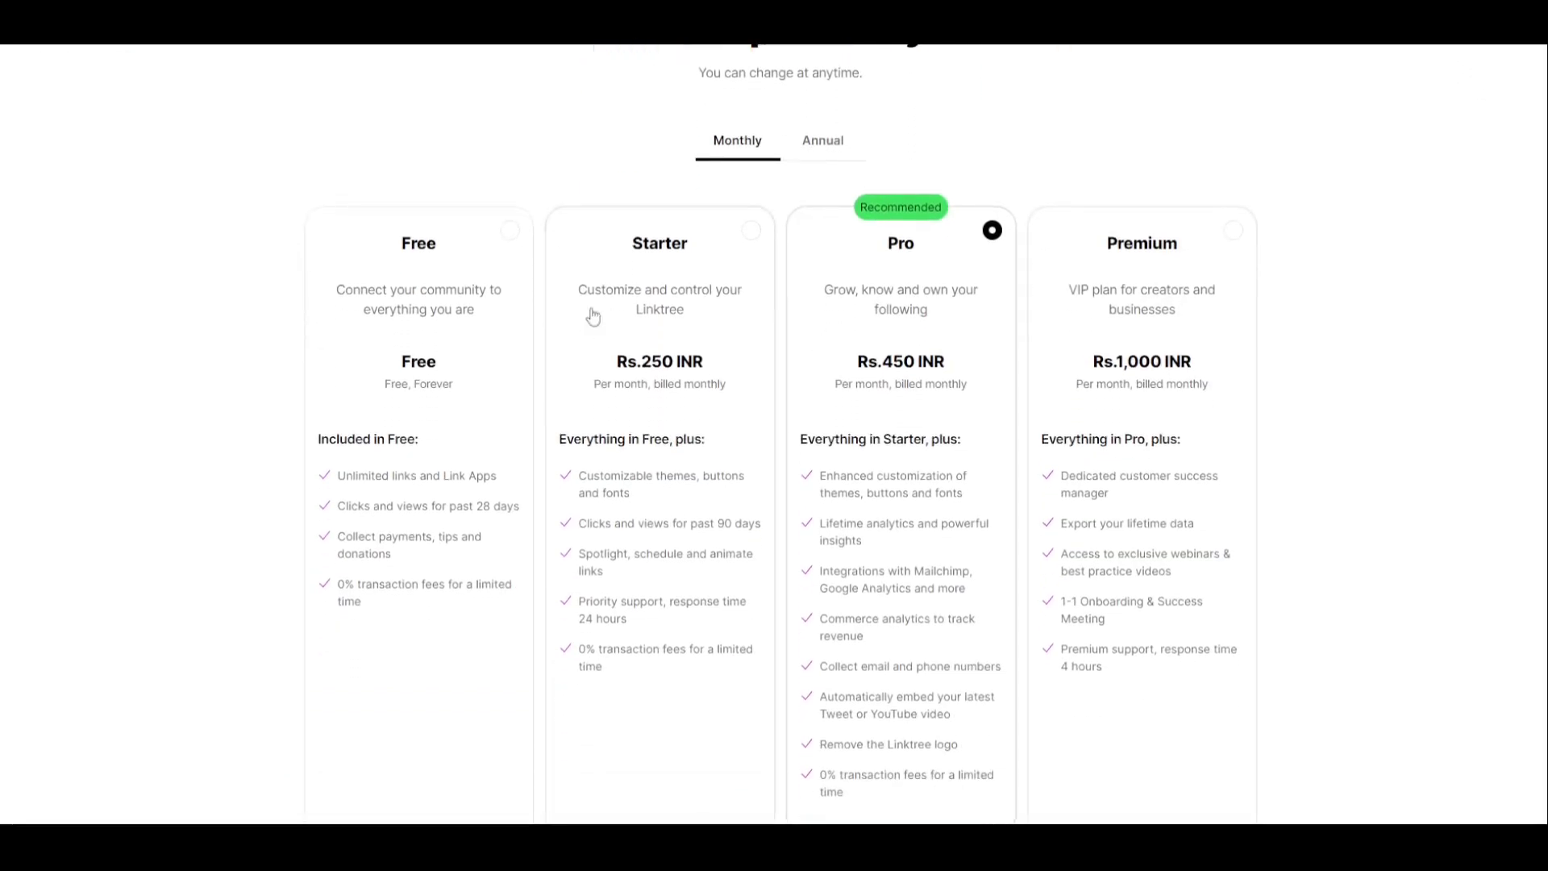
pyautogui.click(834, 154)
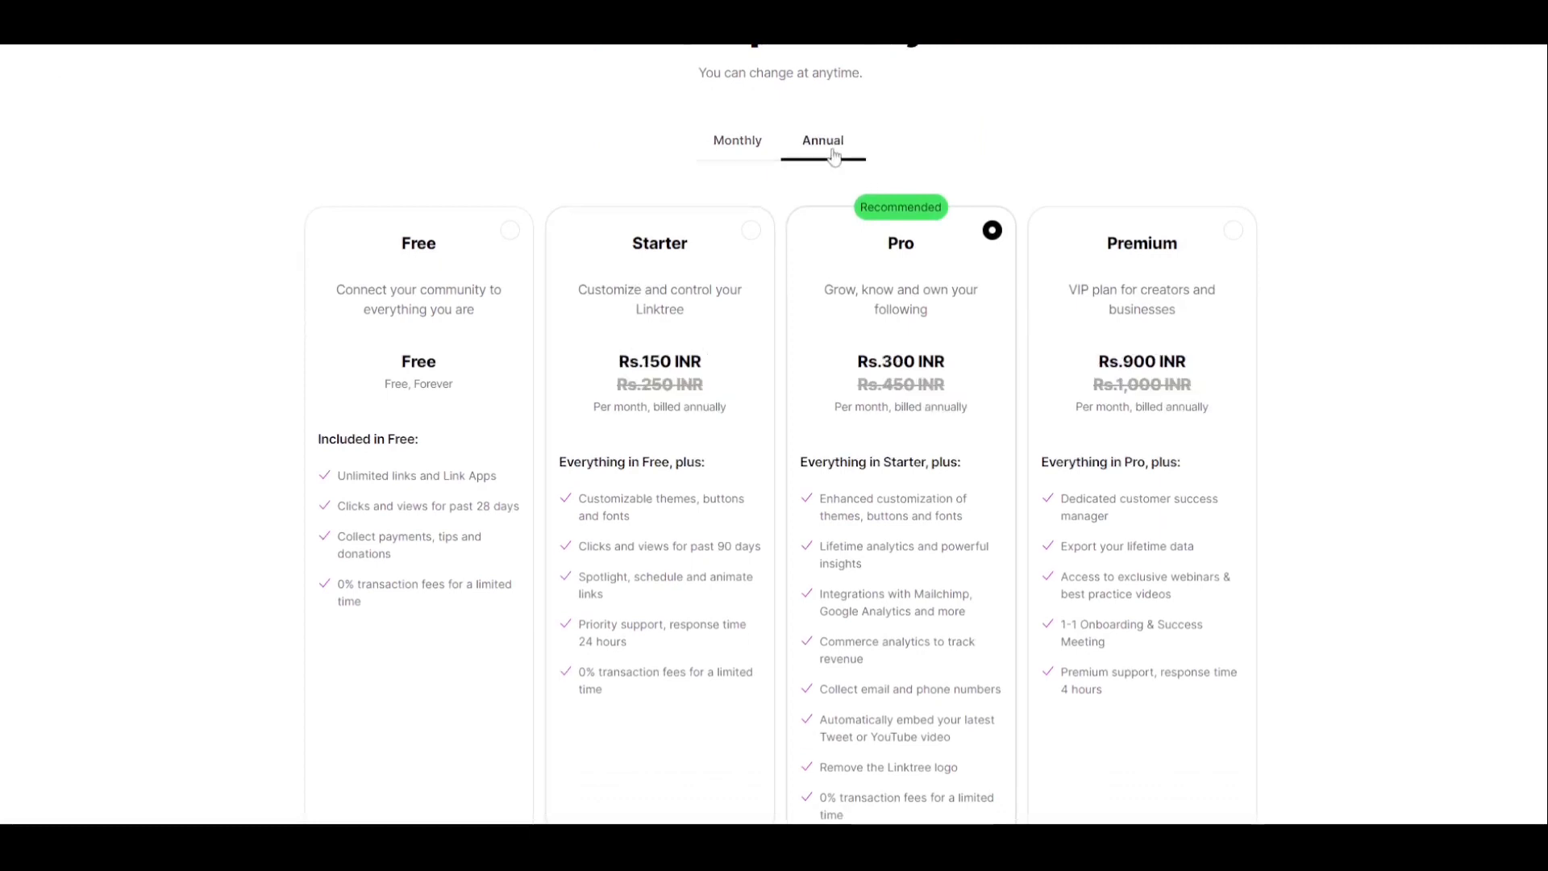
pyautogui.click(738, 149)
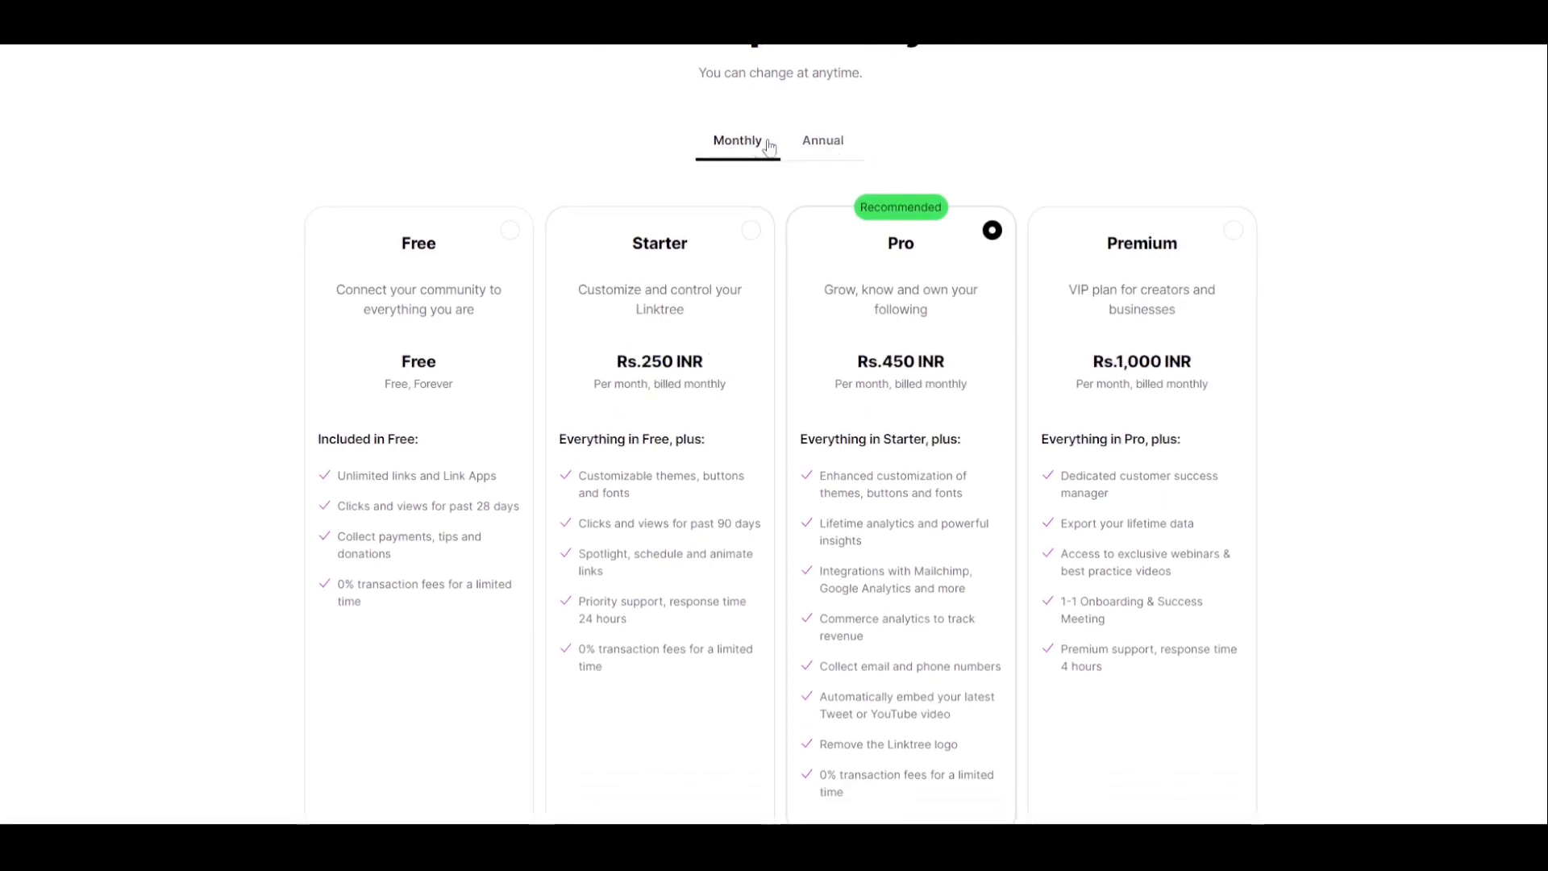
pyautogui.click(821, 147)
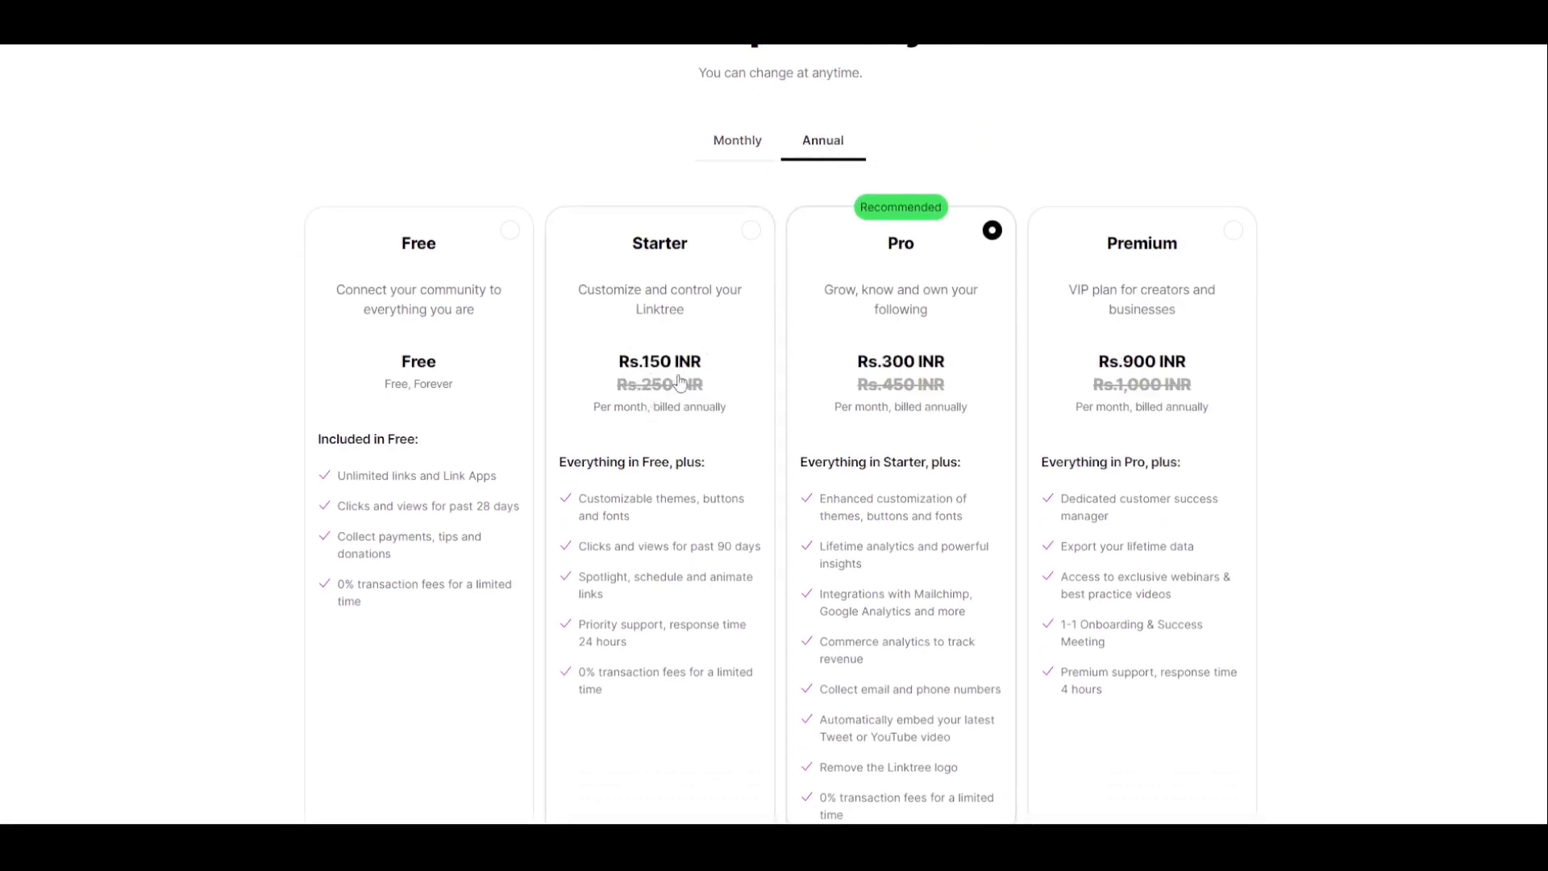
pyautogui.click(728, 154)
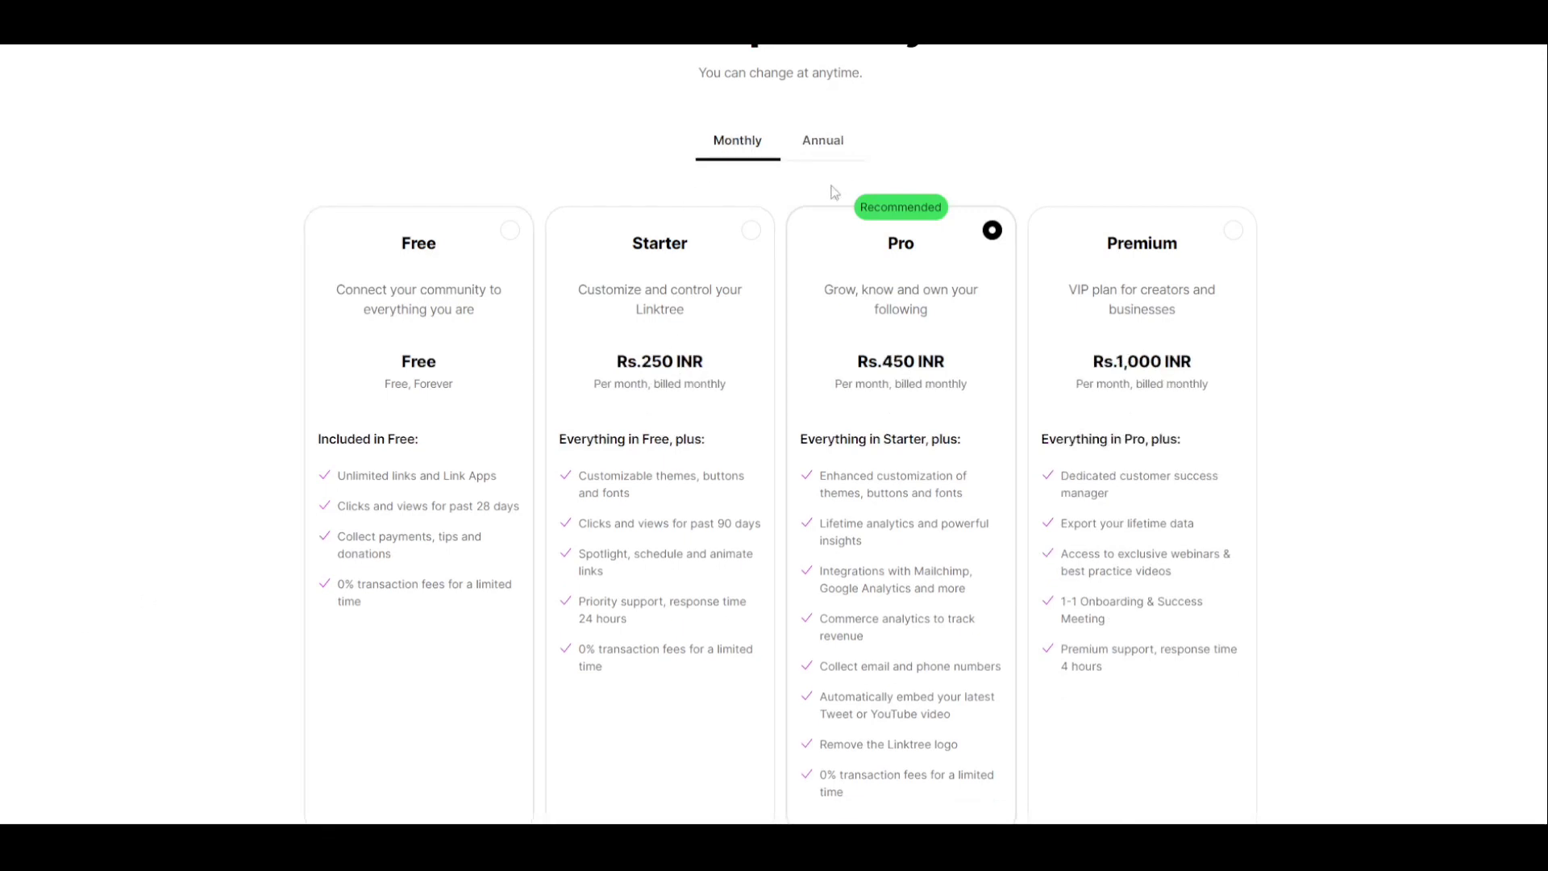
pyautogui.click(818, 153)
pyautogui.click(733, 148)
# Select the Free plan, join for free and continue to the new Linktree.
pyautogui.click(509, 232)
pyautogui.scroll(-2, 1038, 742)
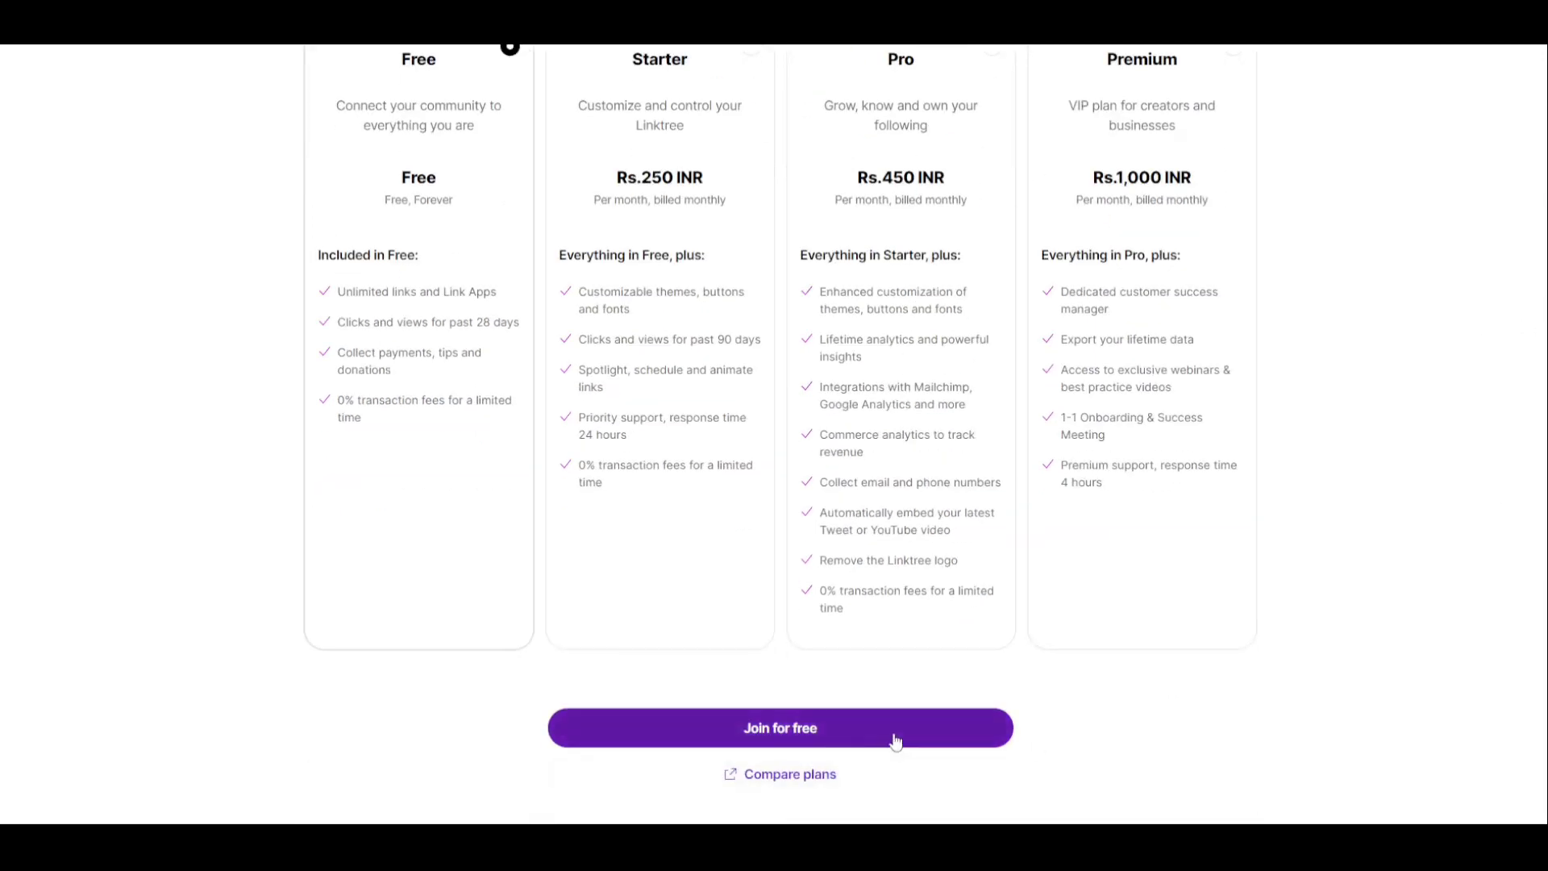
pyautogui.click(841, 734)
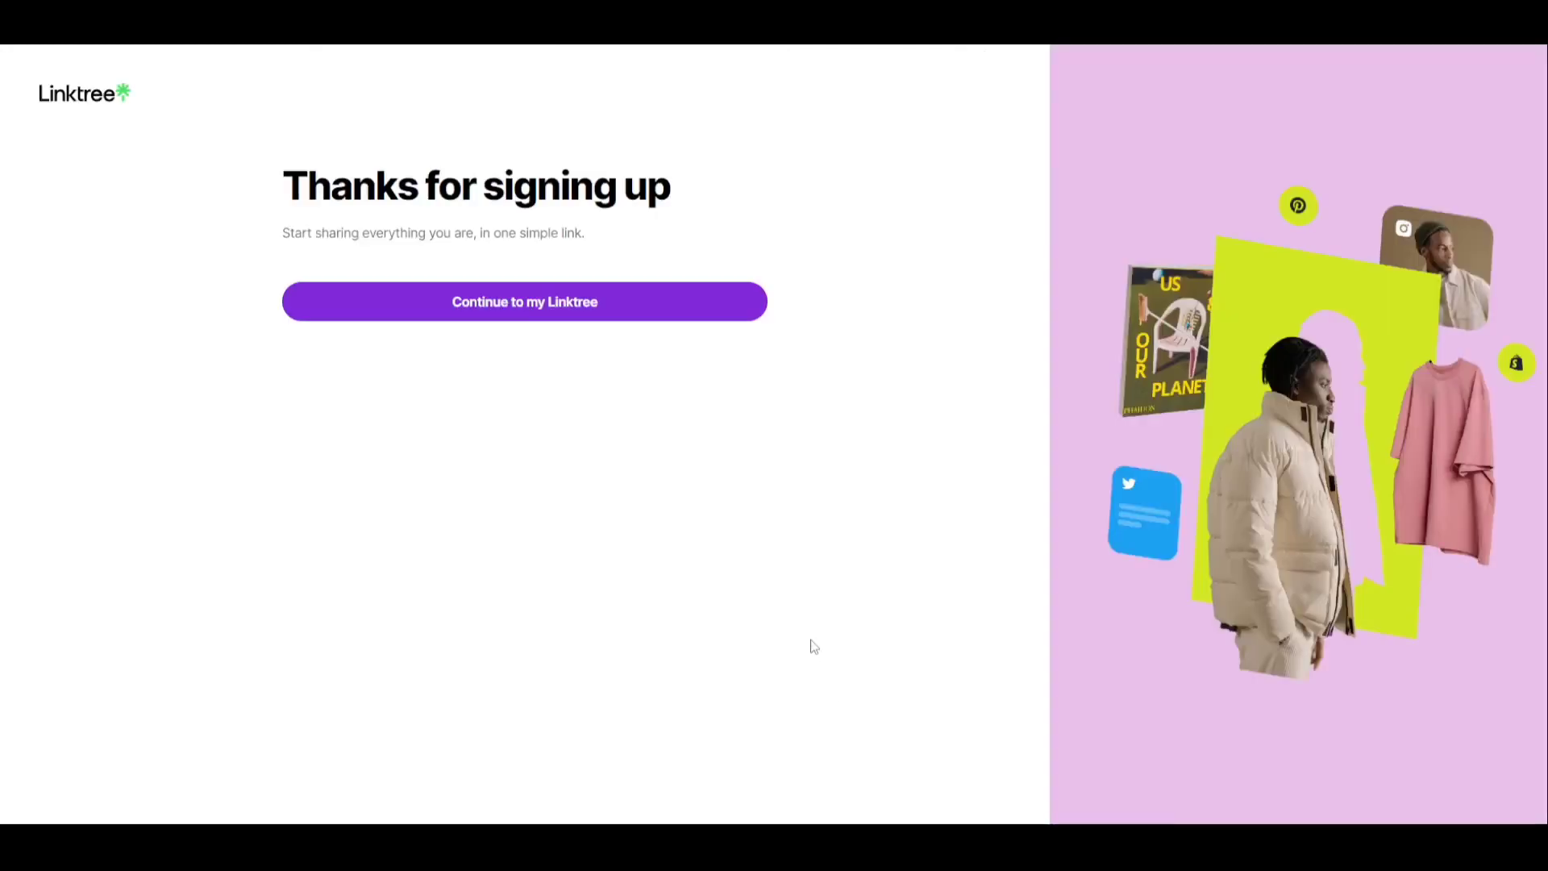
pyautogui.click(567, 316)
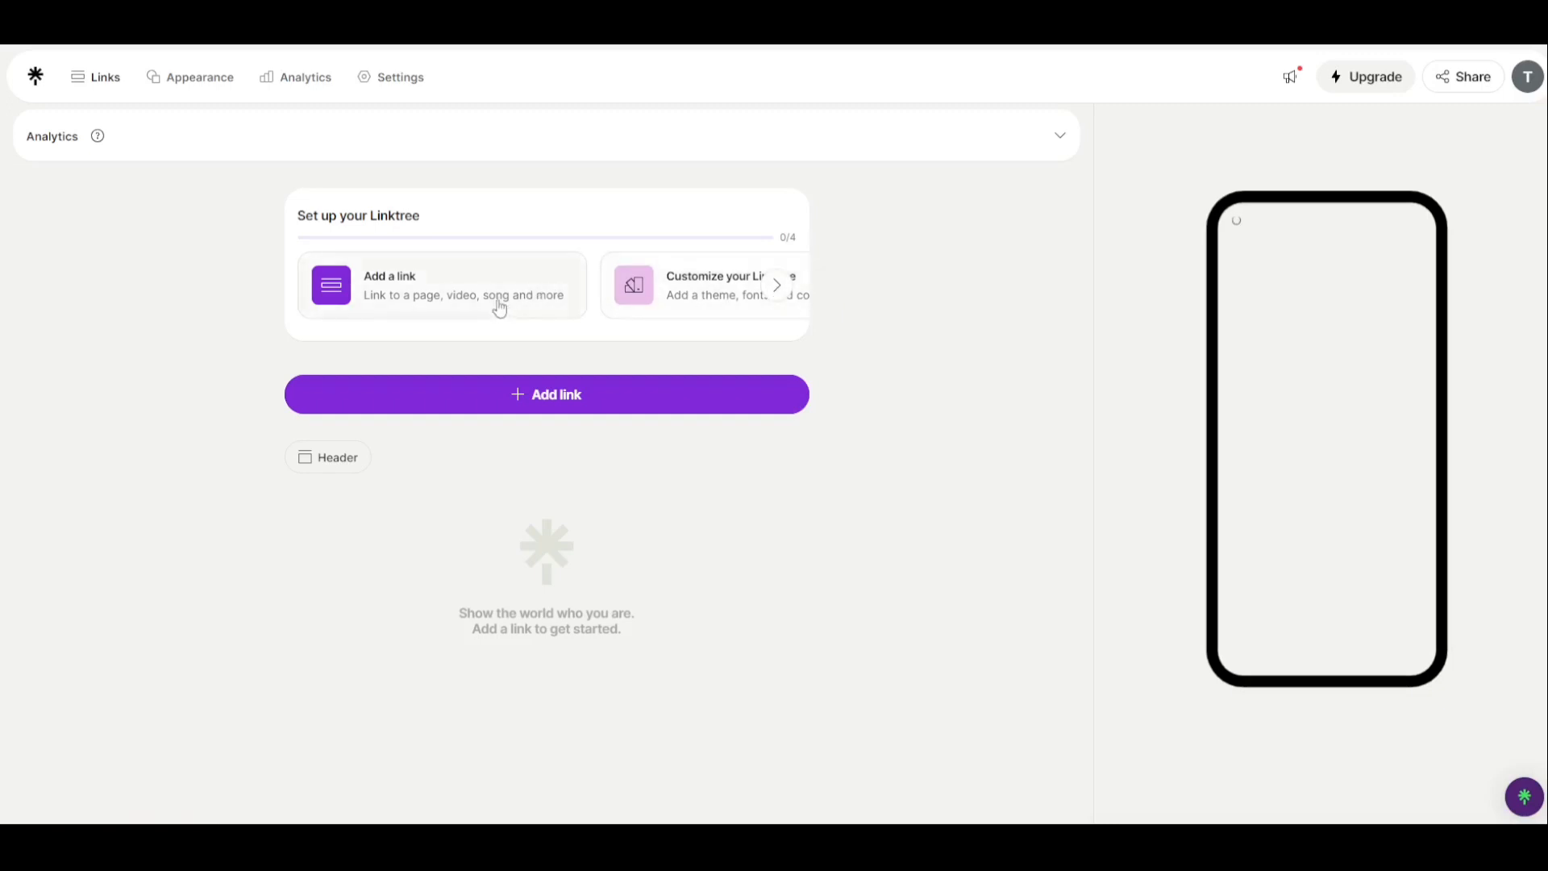
# Add a YouTube link from the full list of content types.
pyautogui.click(453, 310)
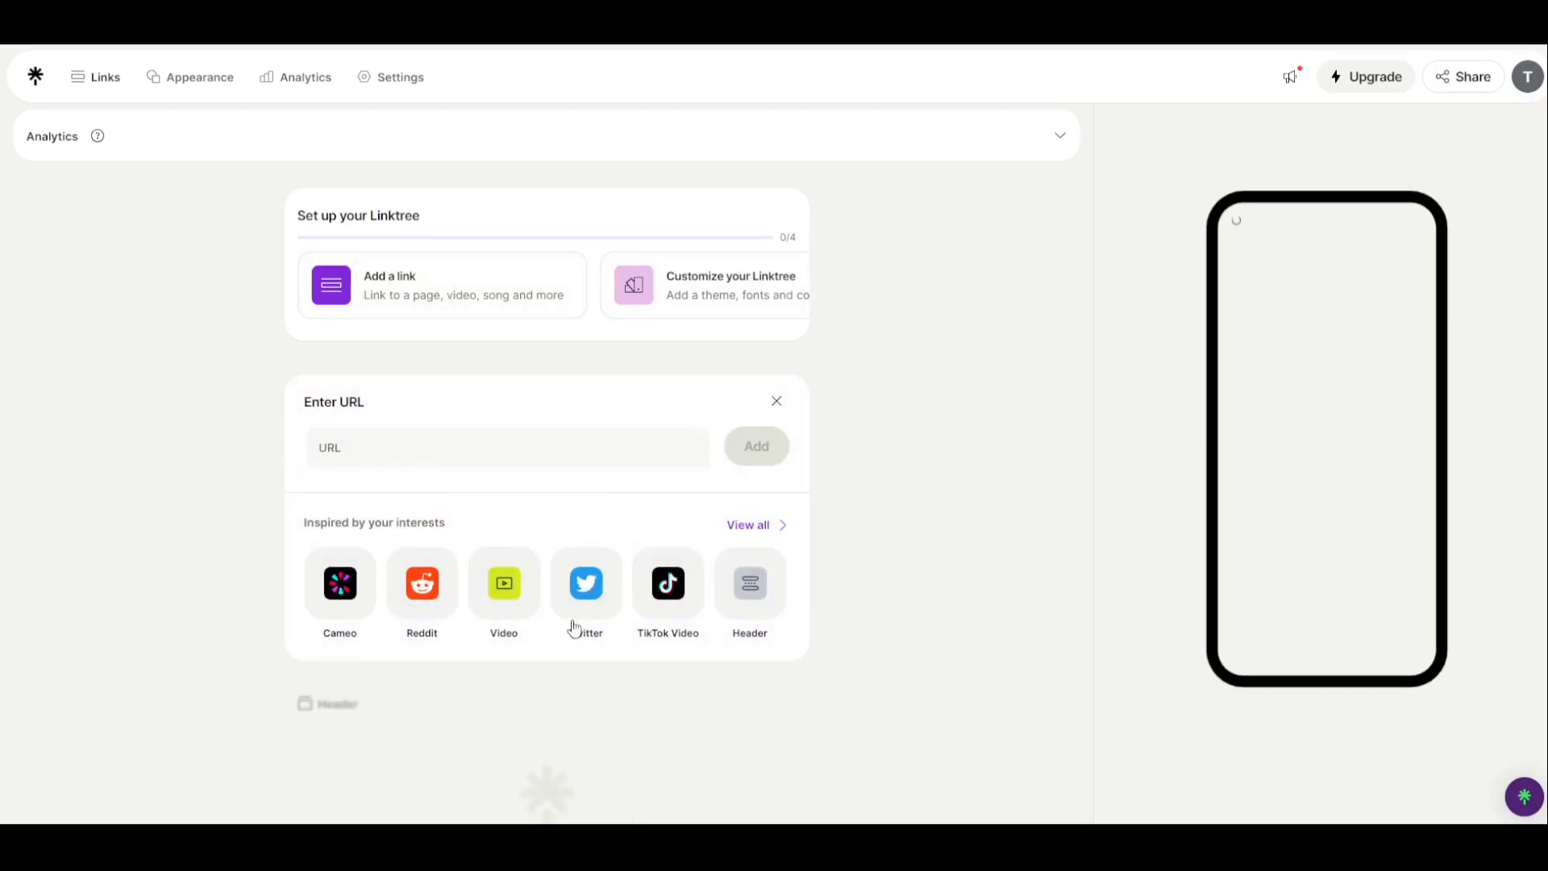
pyautogui.click(780, 526)
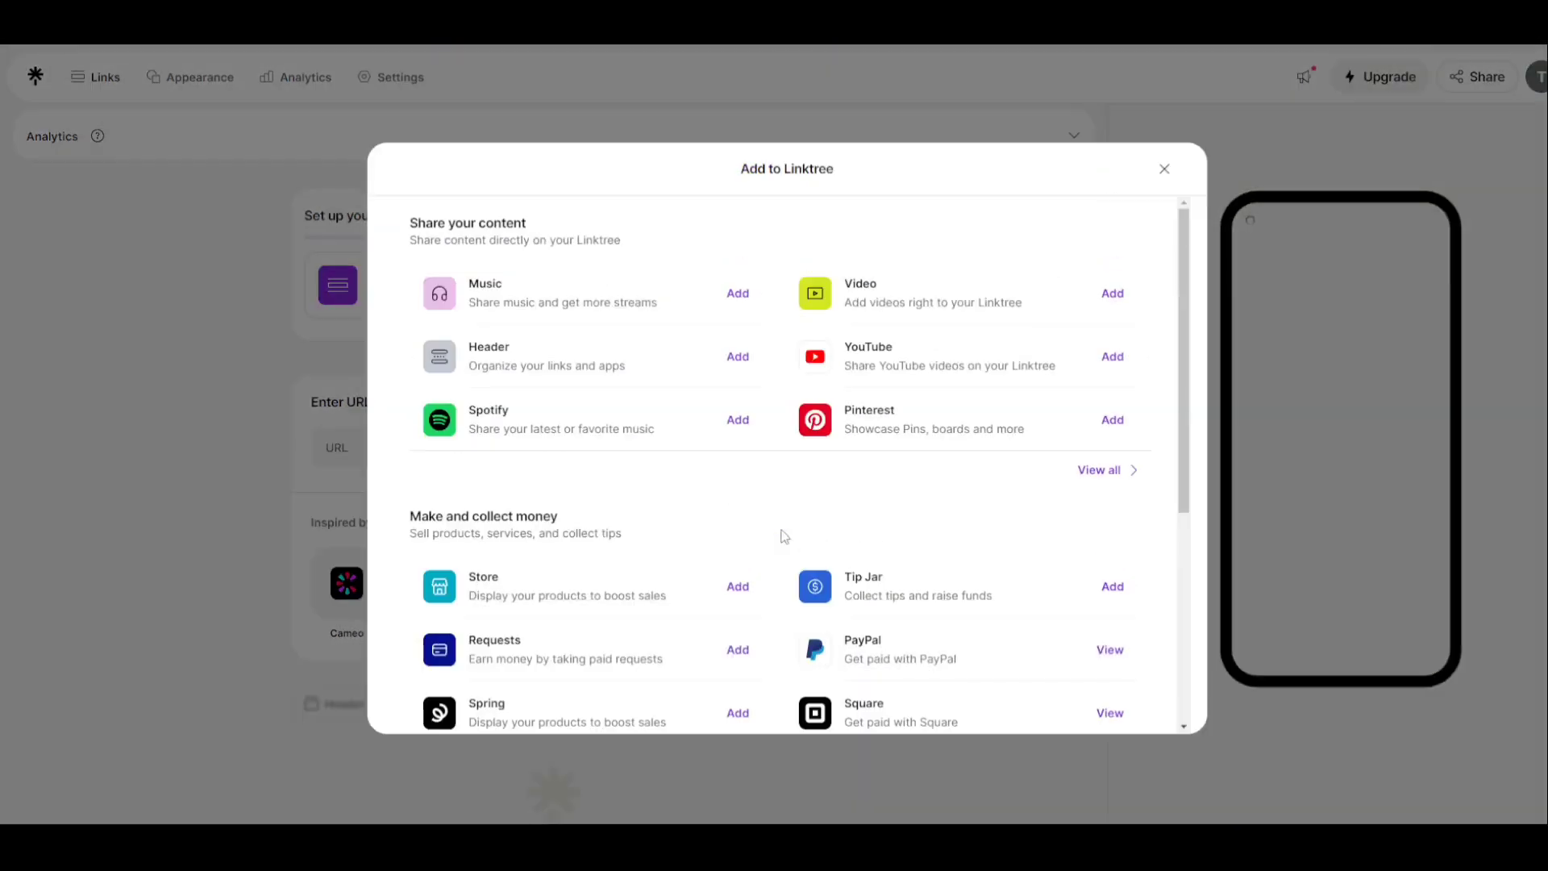
pyautogui.click(1113, 357)
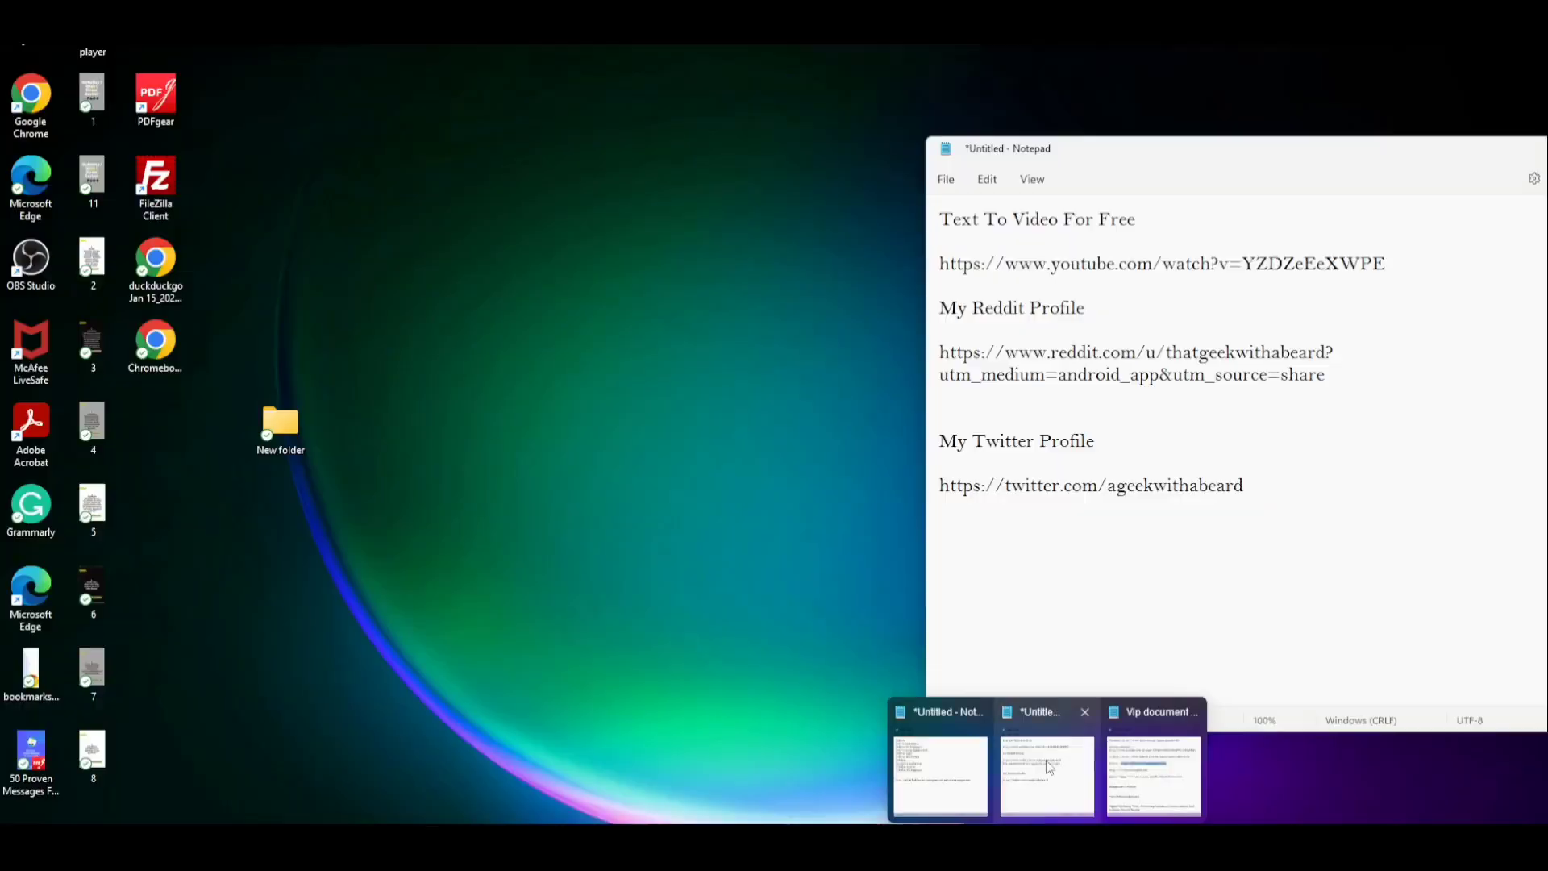
# Copy "Text To Video For Free" from the Notepad notes and set it as the YouTube link's title.
pyautogui.click(1050, 766)
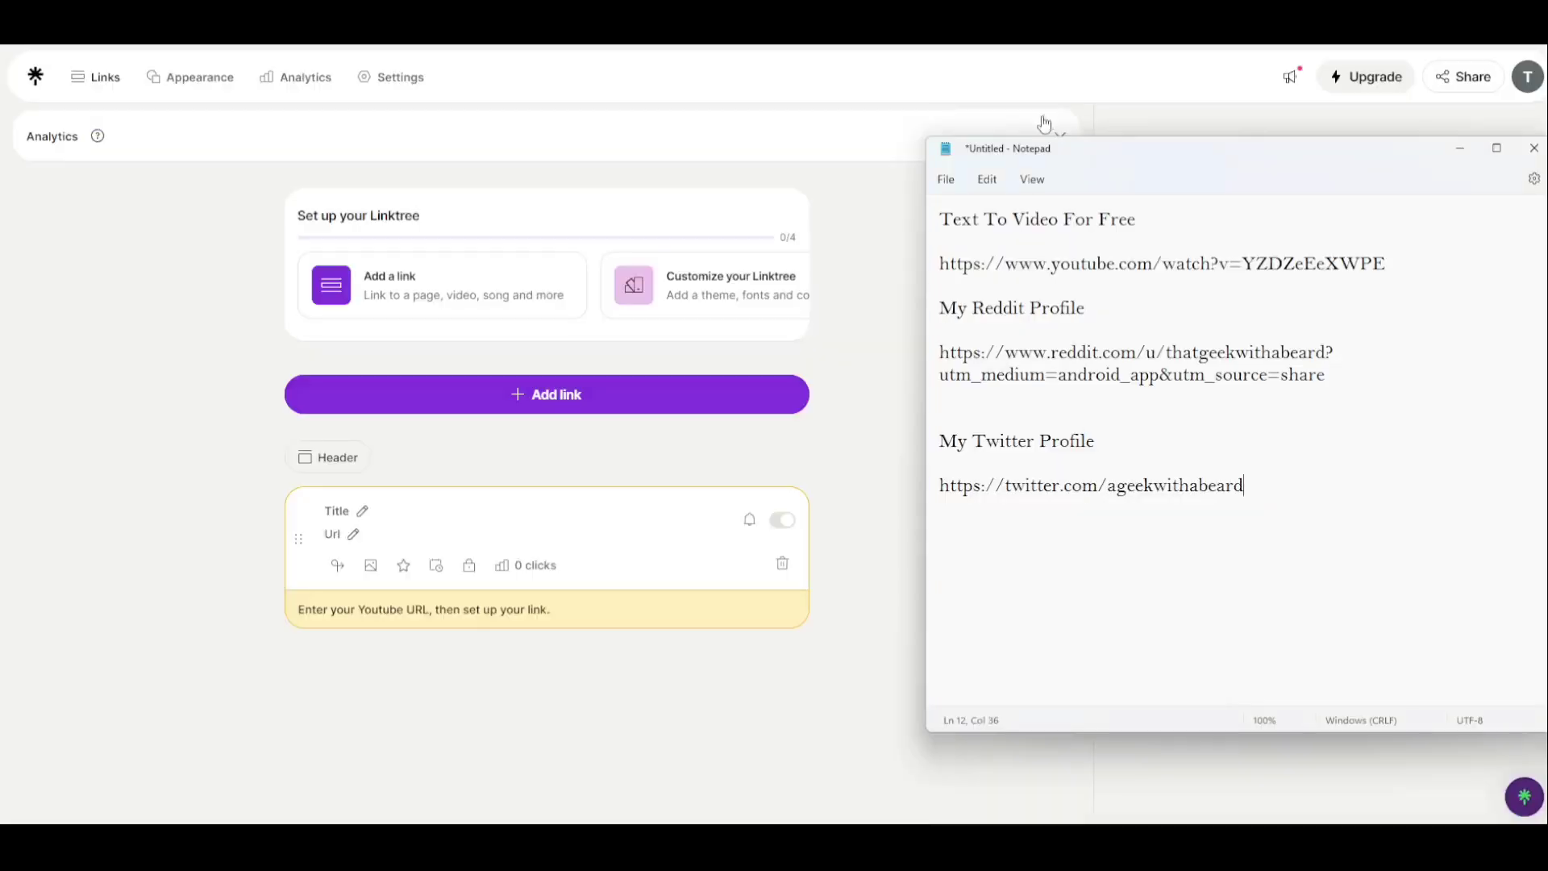
pyautogui.moveTo(941, 220); pyautogui.dragTo(1135, 229)
pyautogui.hotkey('ctrl', 'c')
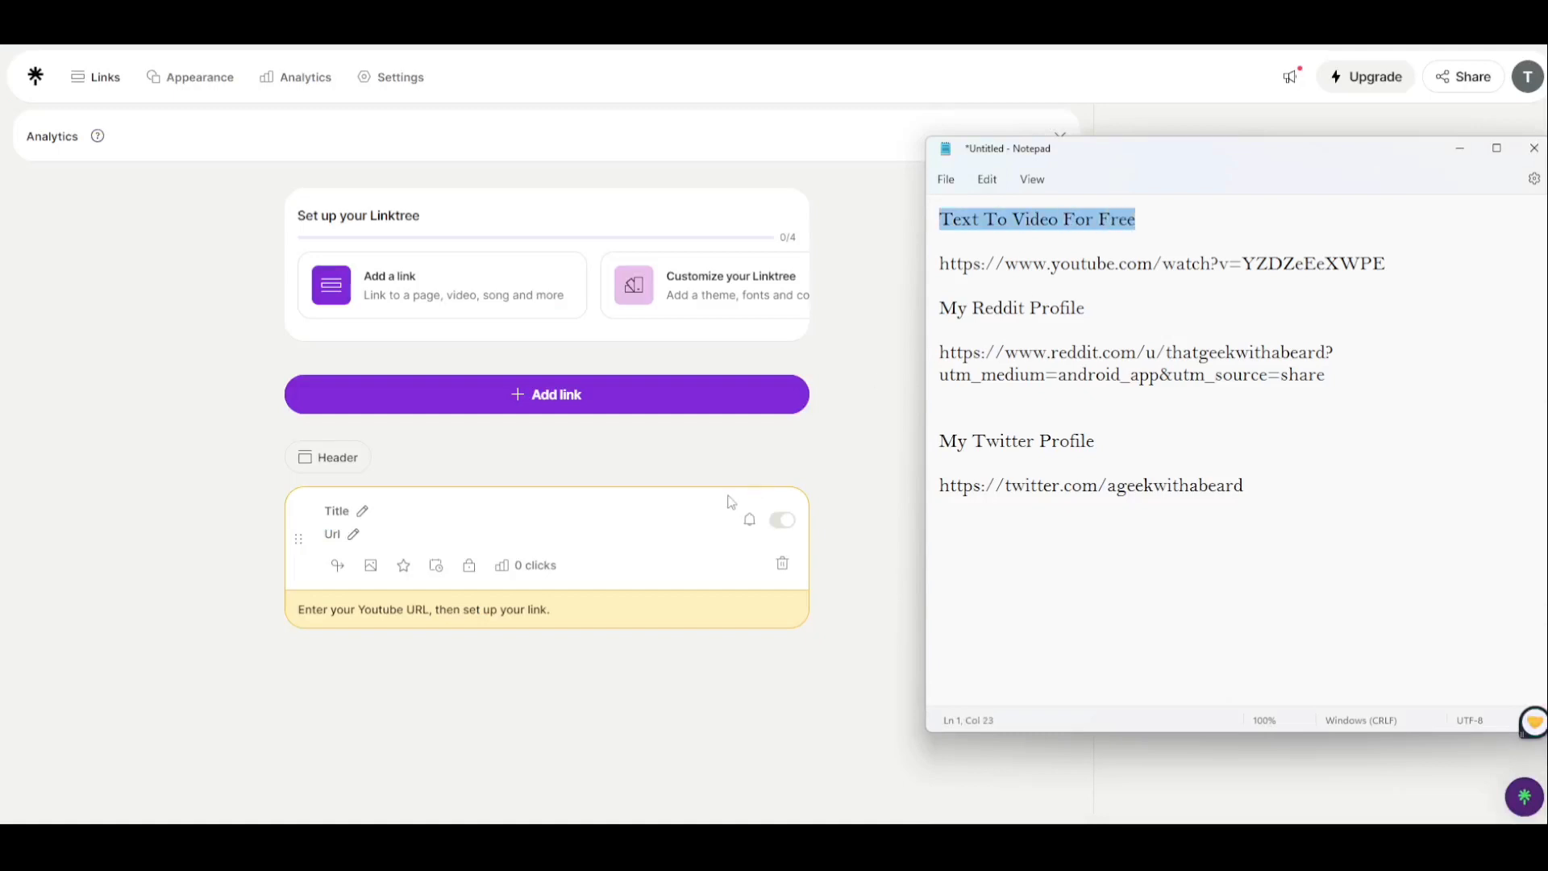
pyautogui.click(360, 513)
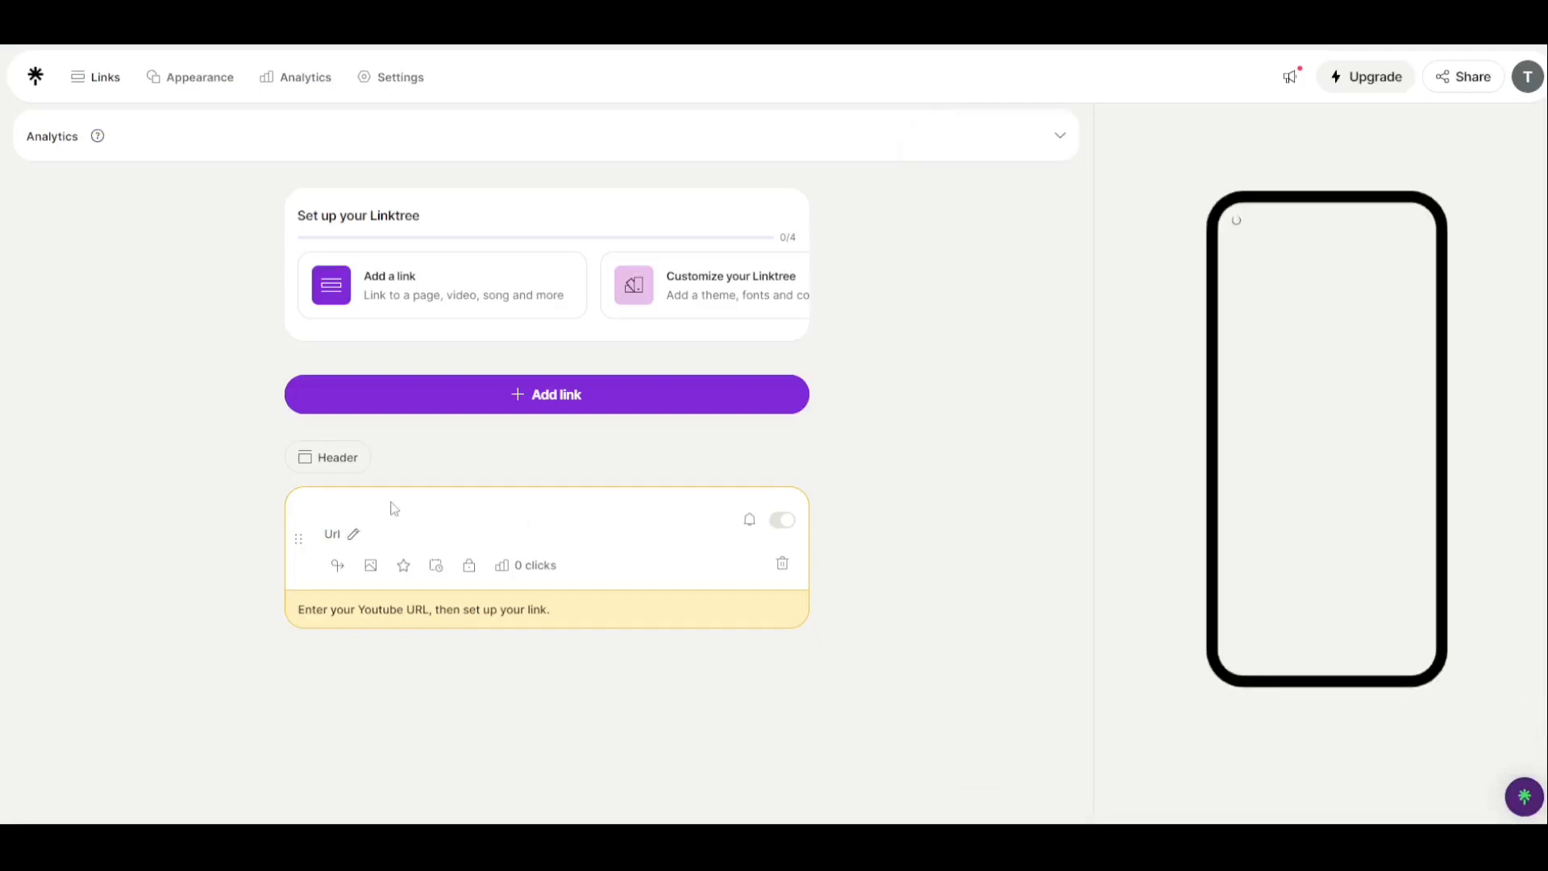
pyautogui.hotkey('ctrl', 'v')
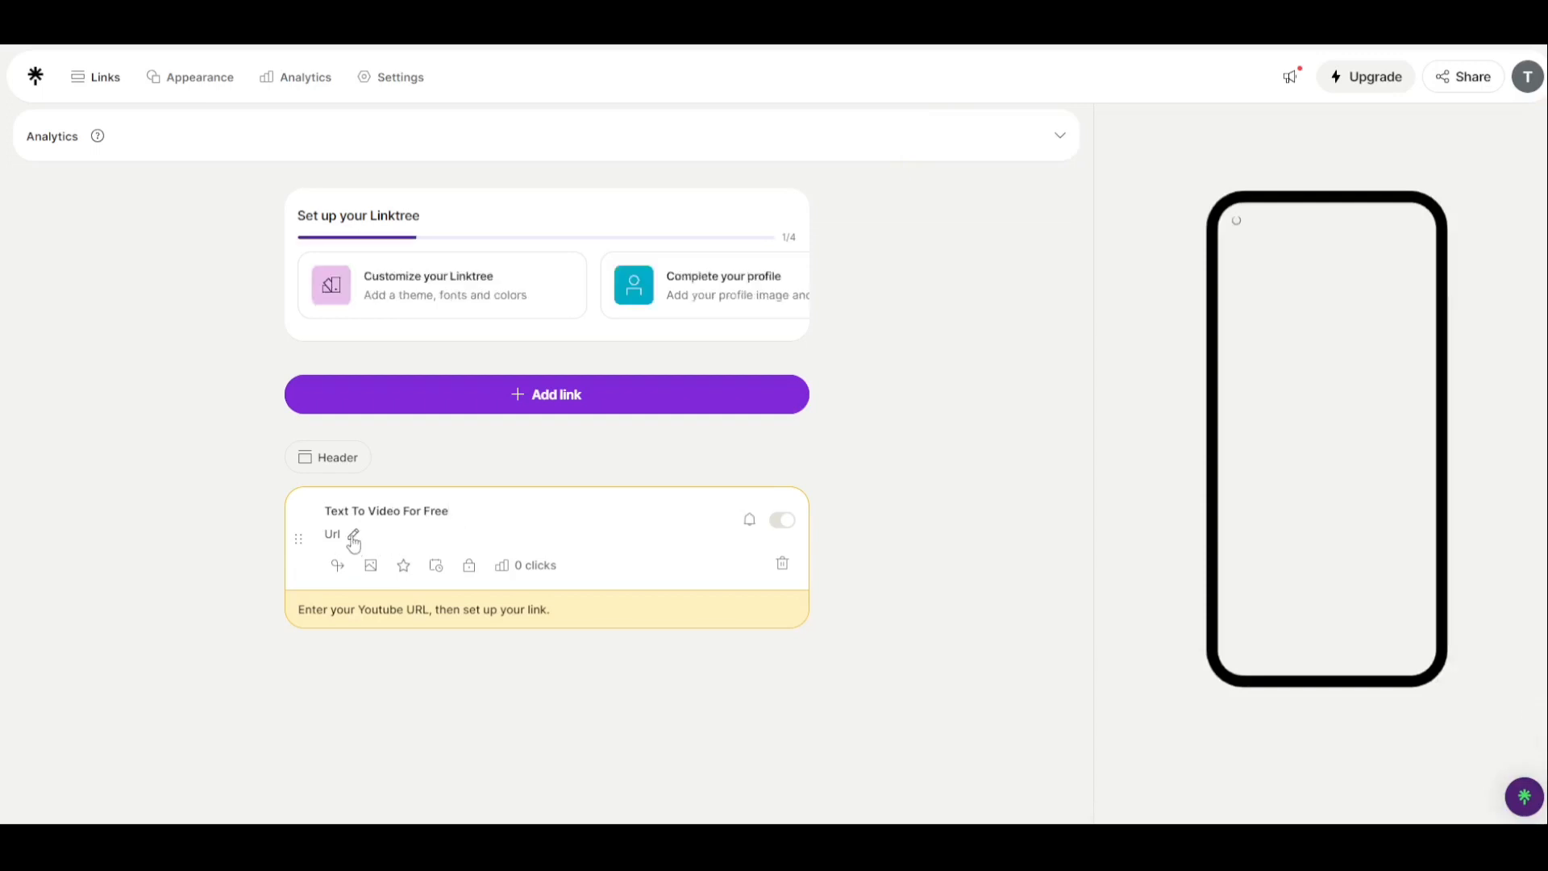
pyautogui.hotkey('alt', 'Tab')
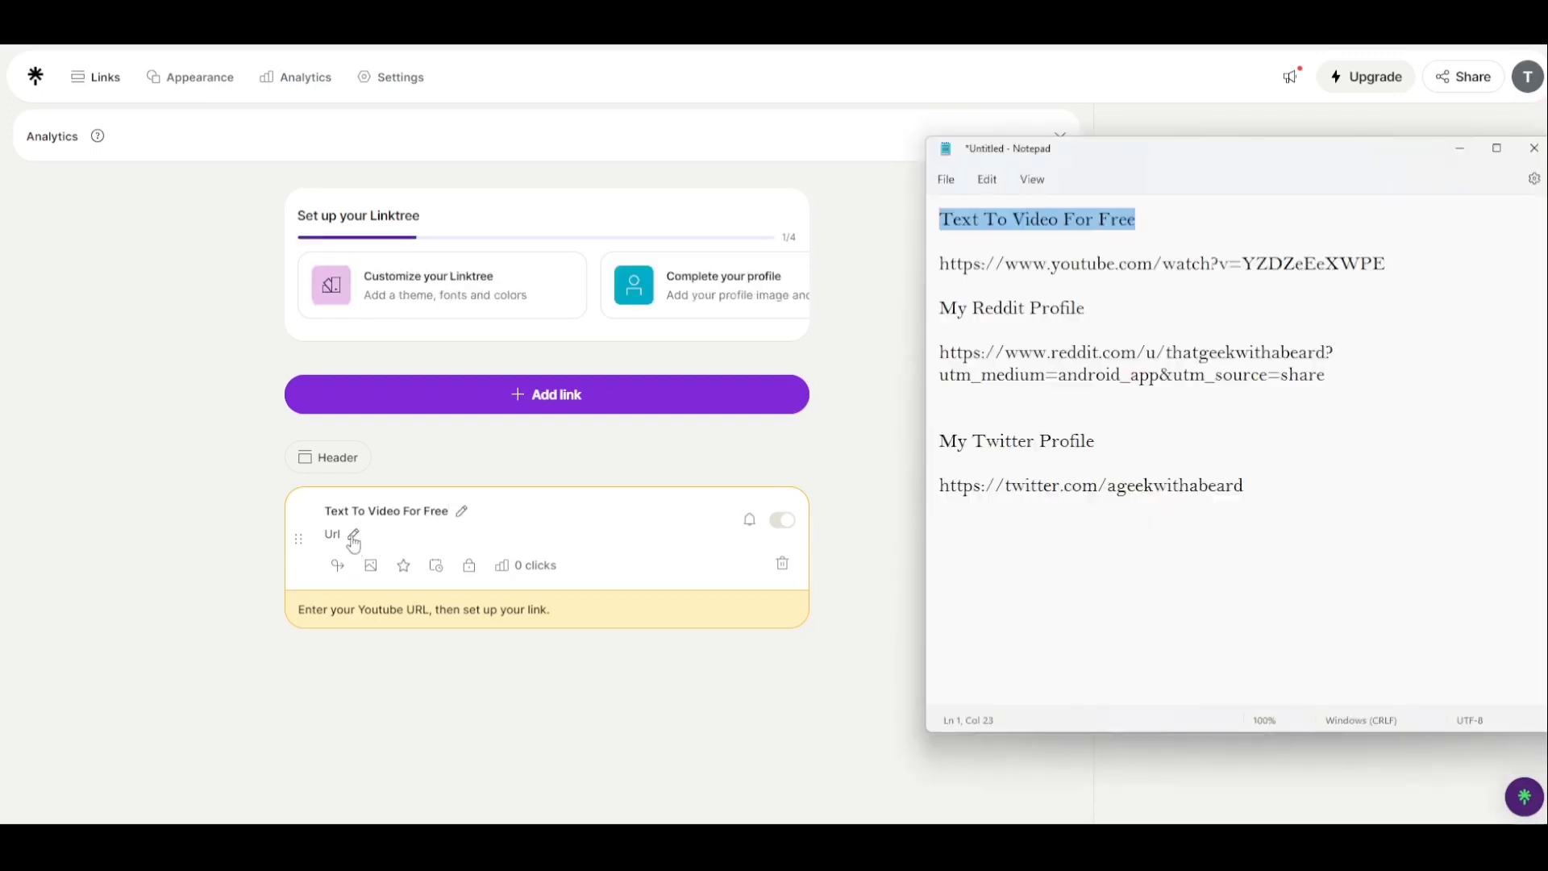
pyautogui.moveTo(1385, 264); pyautogui.dragTo(932, 279)
pyautogui.hotkey('ctrl', 'c')
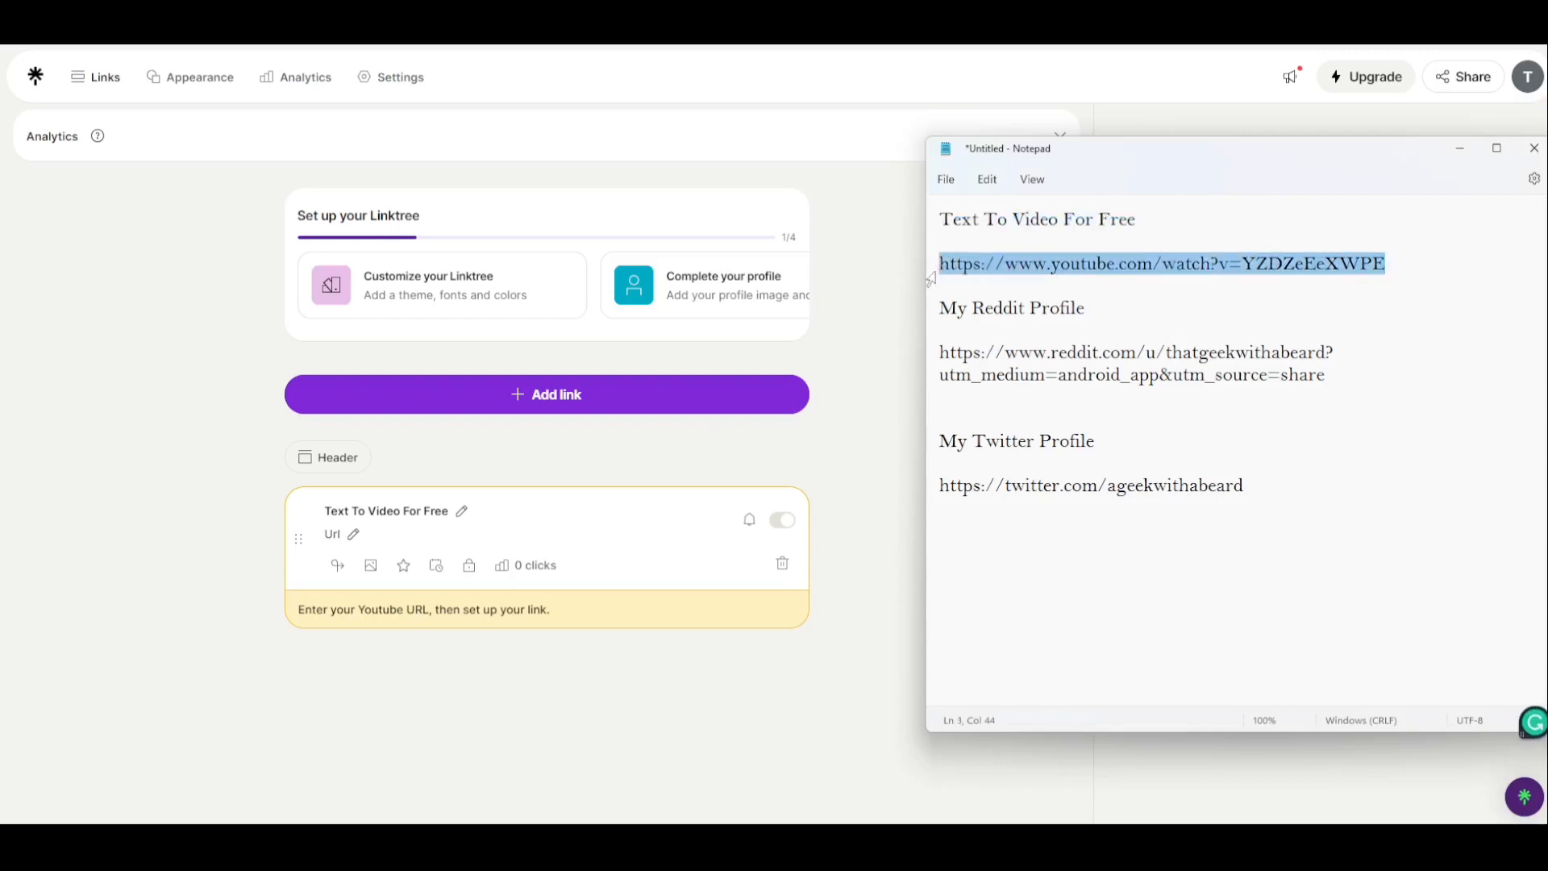
pyautogui.click(352, 536)
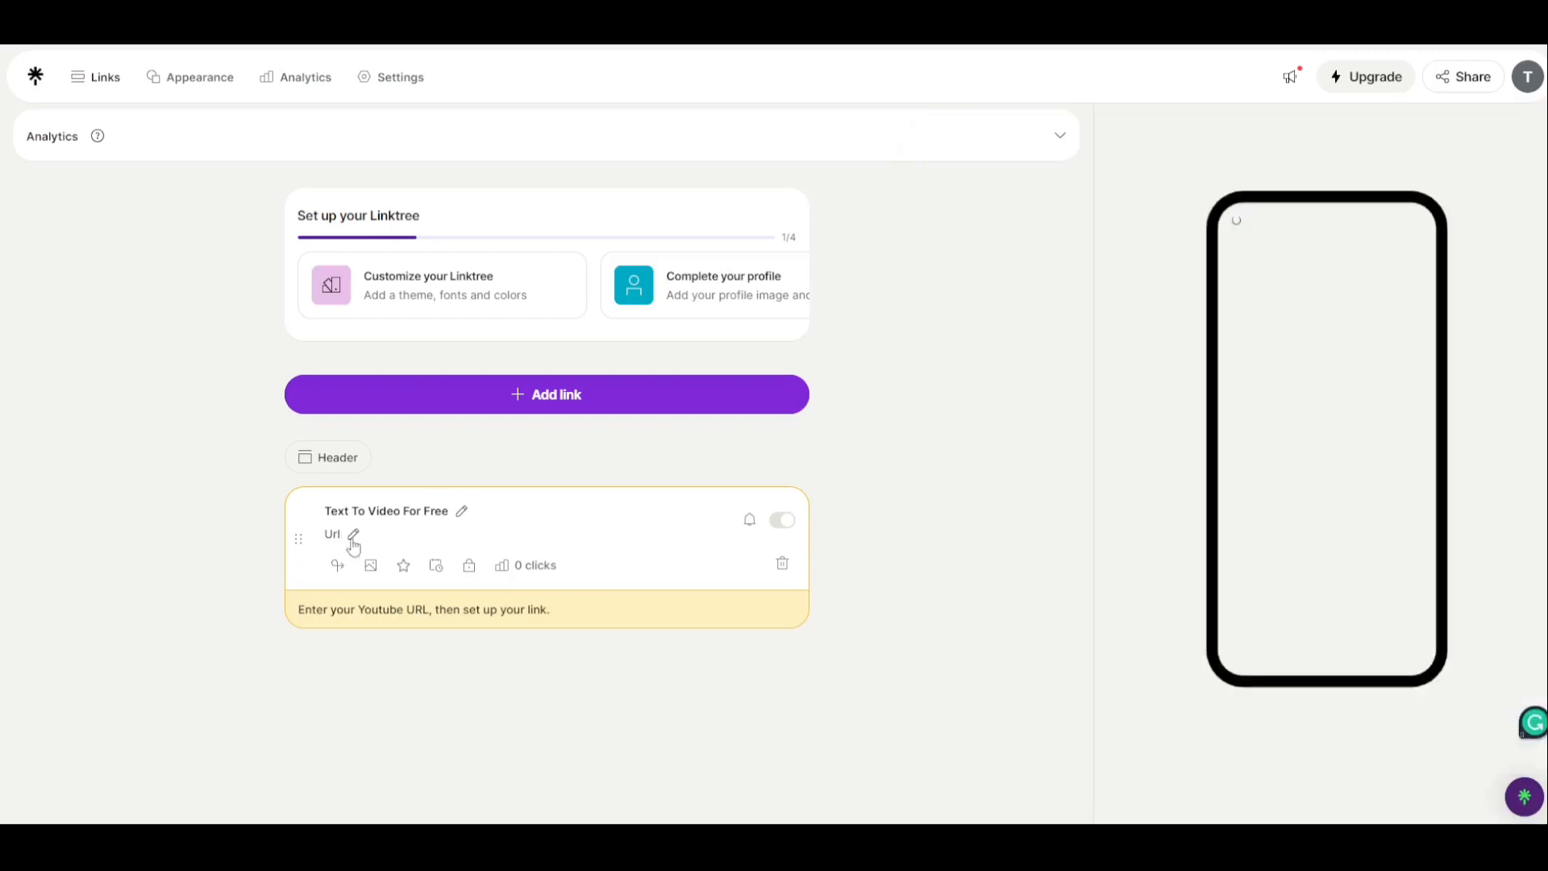
pyautogui.hotkey('ctrl', 'v')
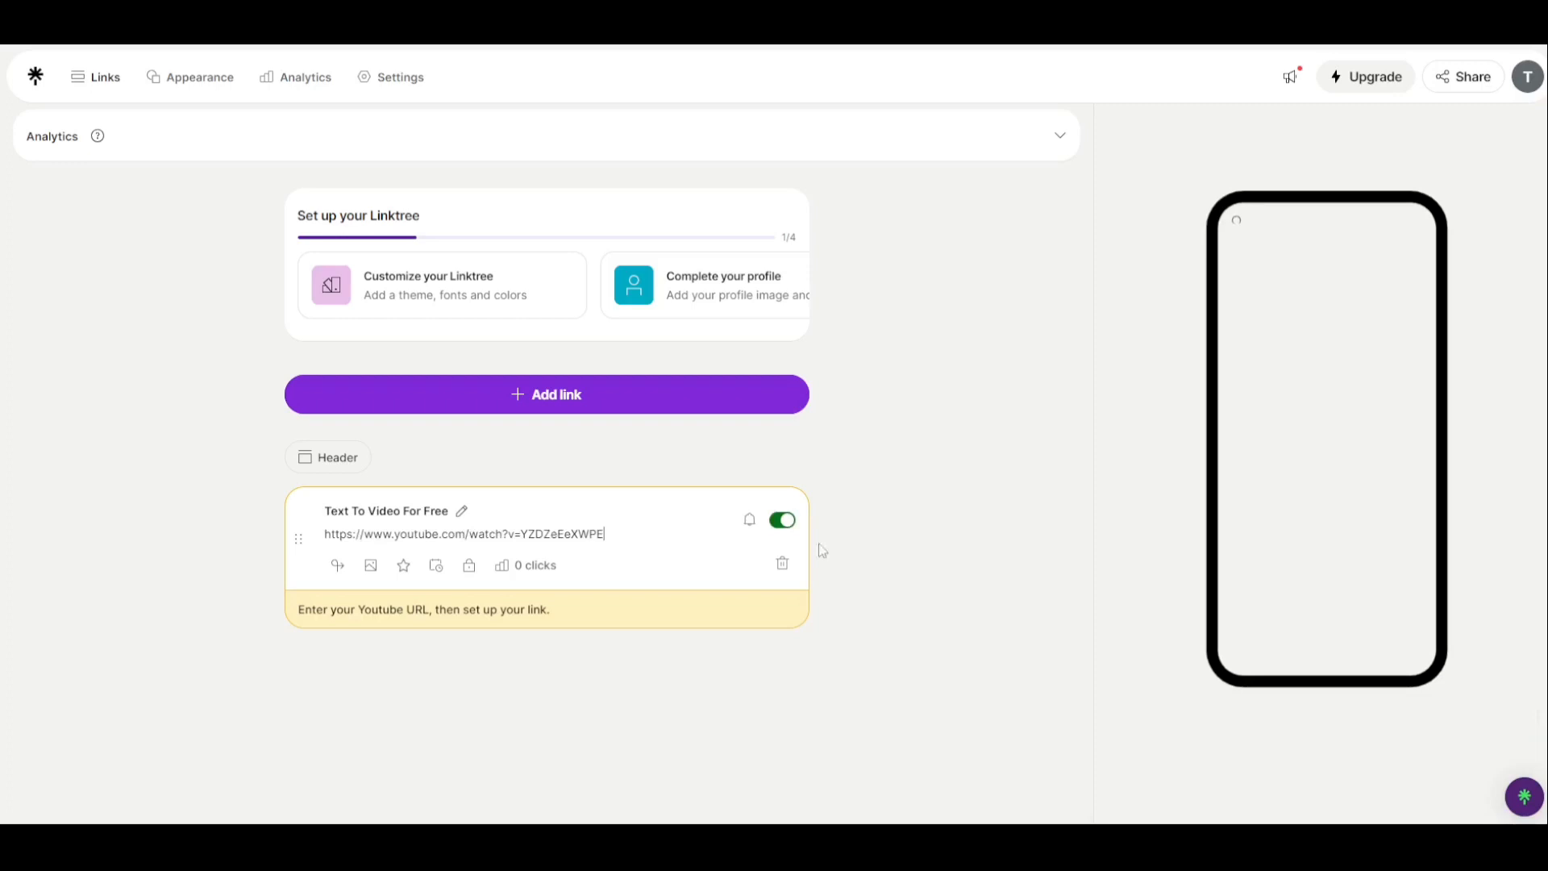
pyautogui.click(927, 548)
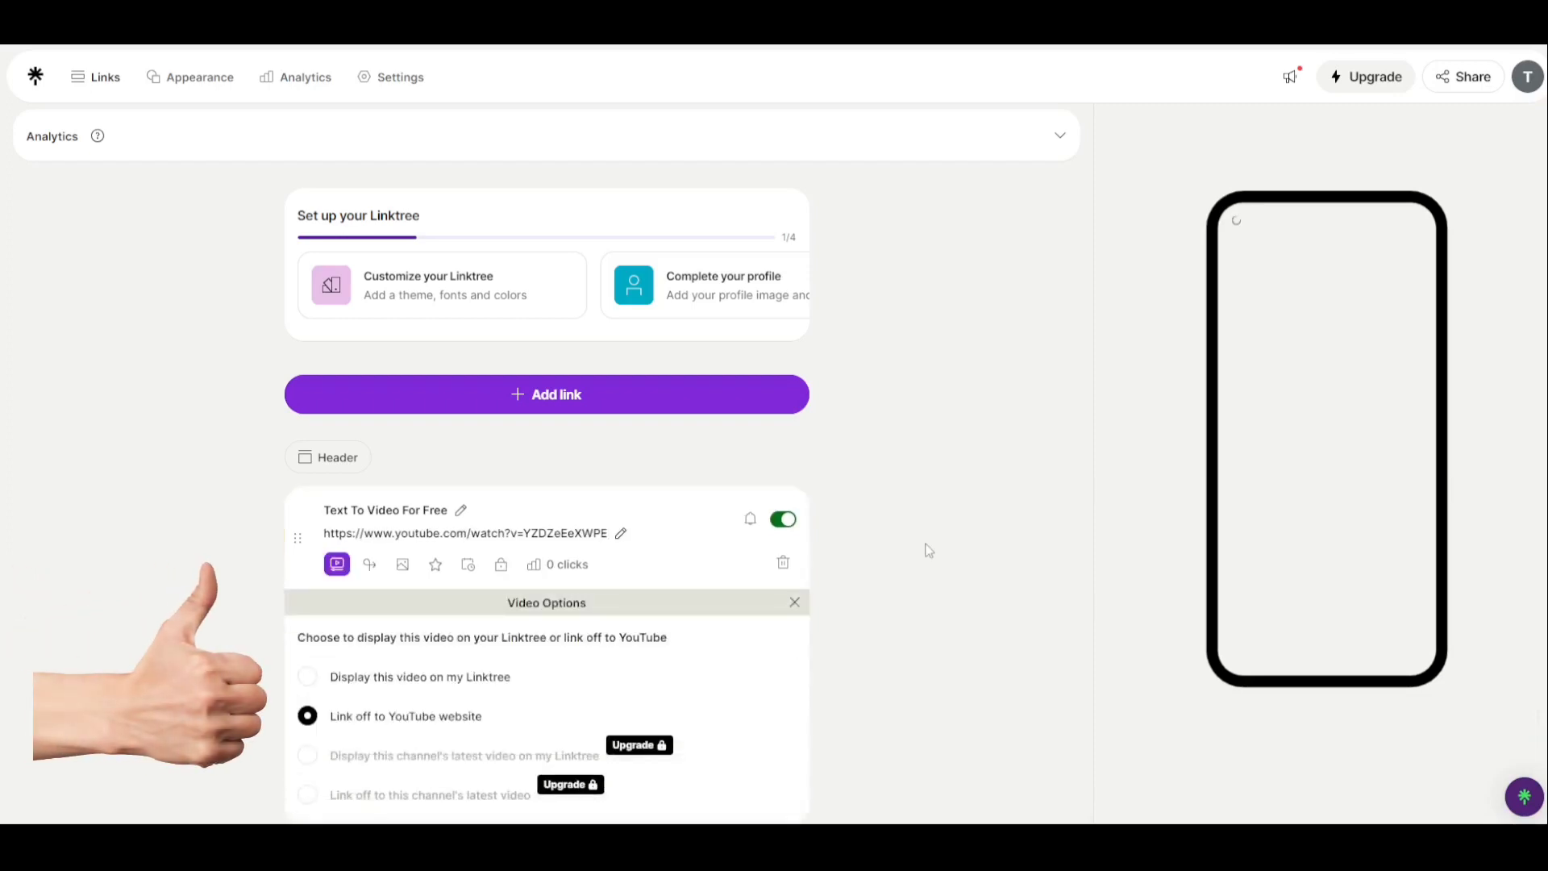
# Choose the image My project-1 (7) from the Downloads folder as a custom thumbnail for the Text To Video For Free link.
pyautogui.scroll(-2, 1504, 339)
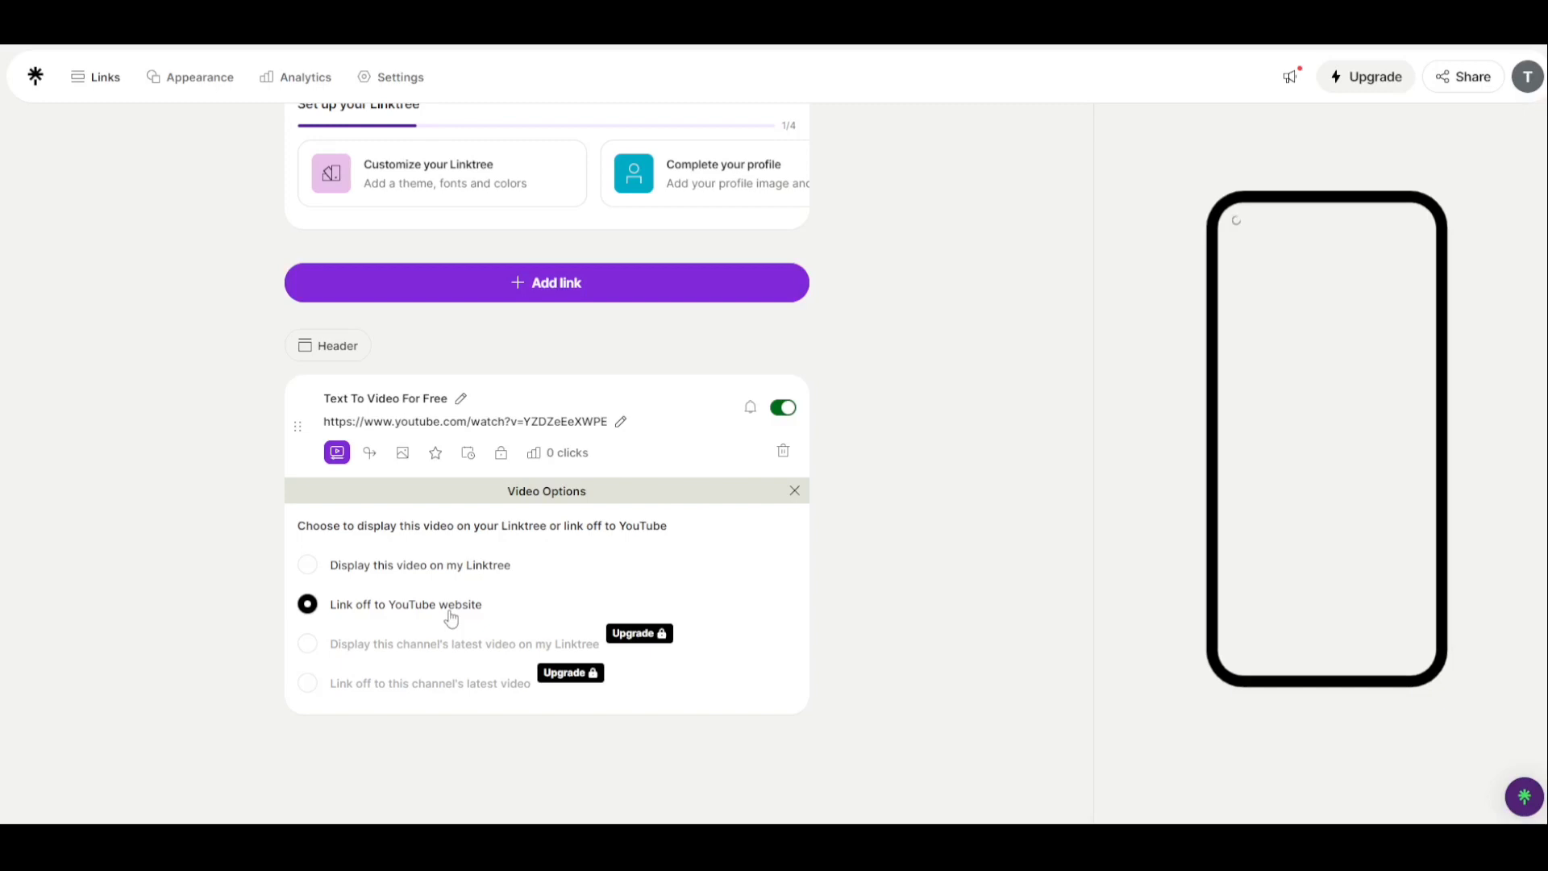
pyautogui.scroll(1, 880, 547)
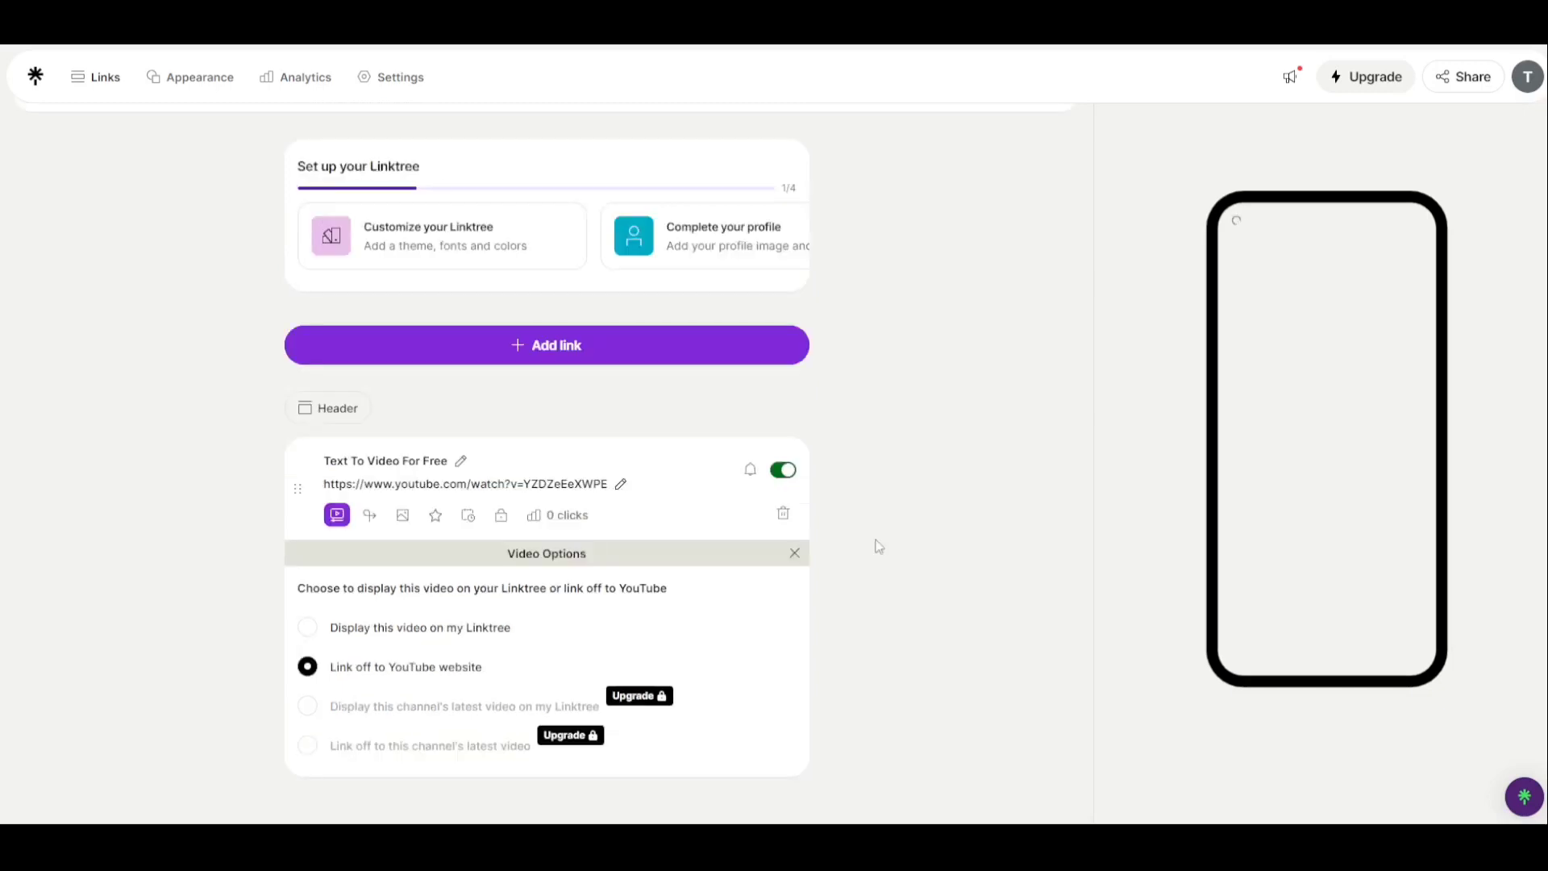
pyautogui.click(401, 523)
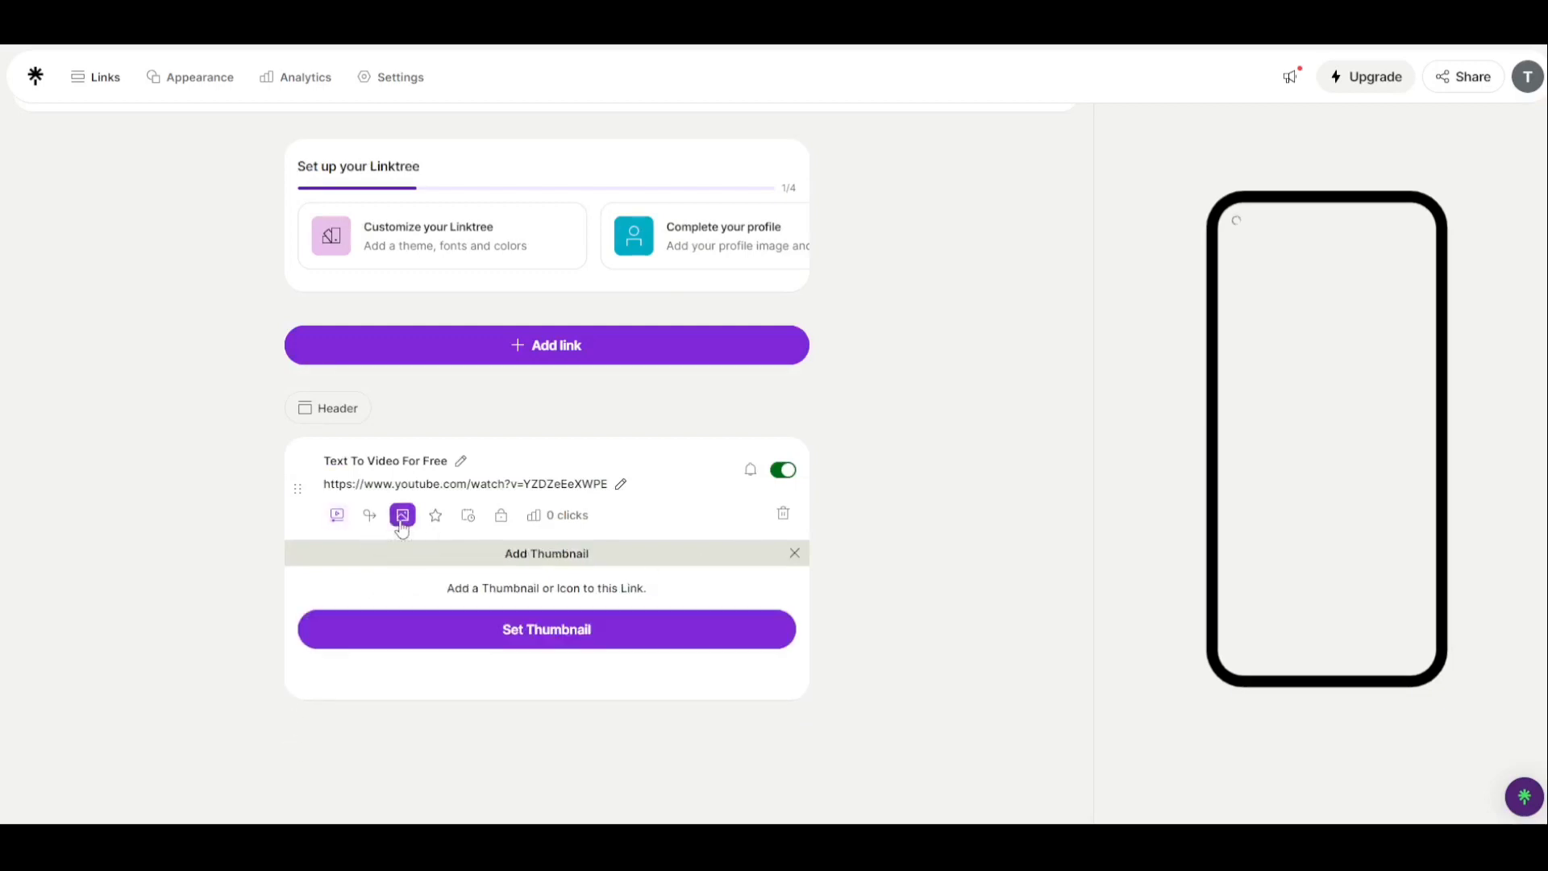
pyautogui.click(467, 643)
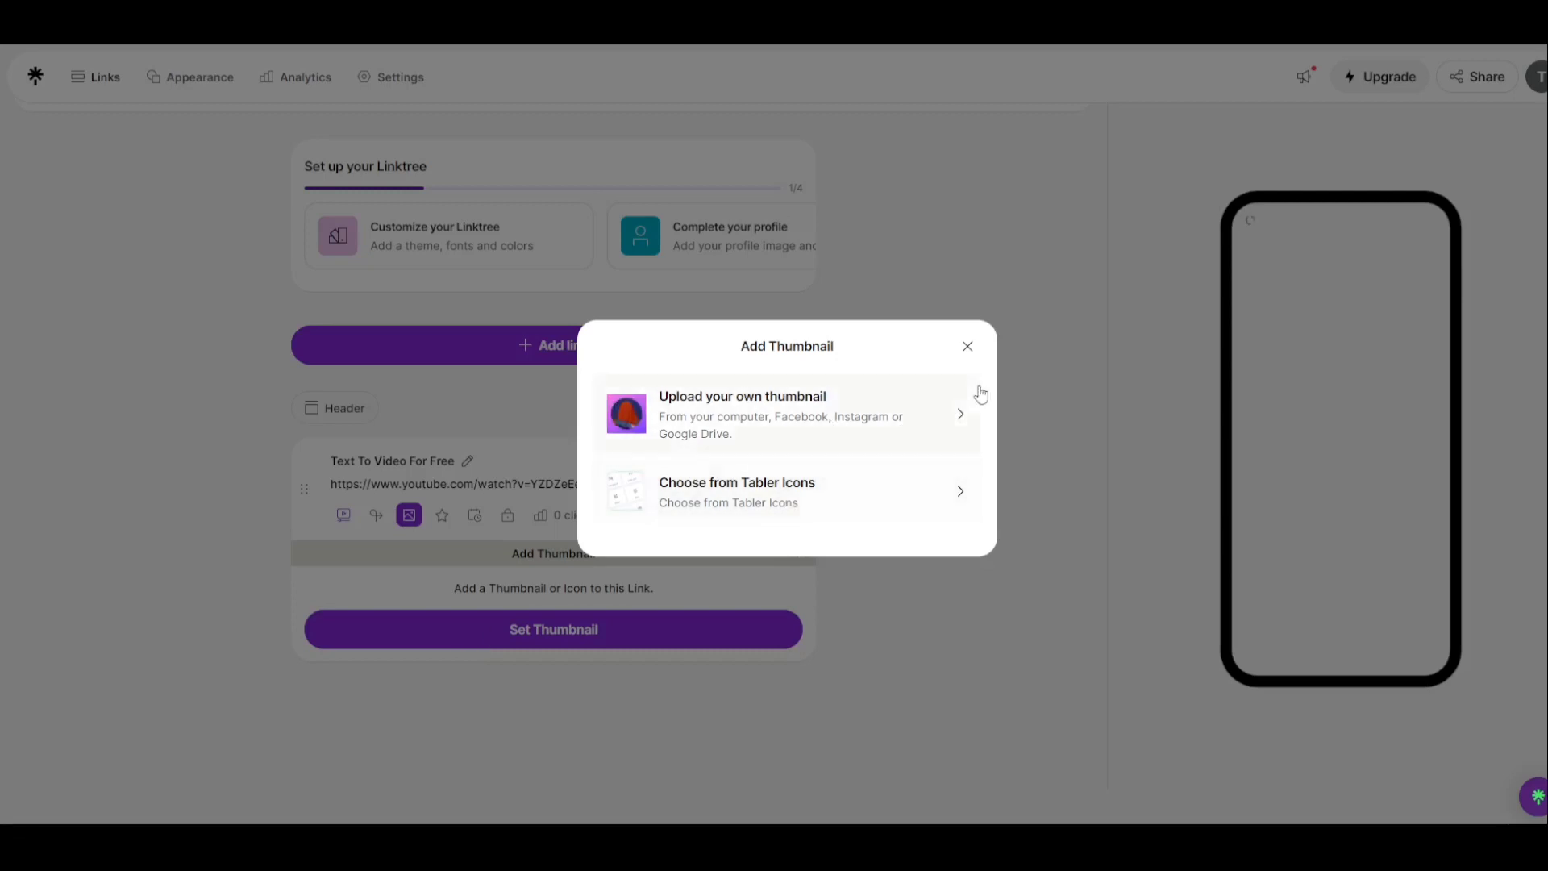
pyautogui.click(961, 419)
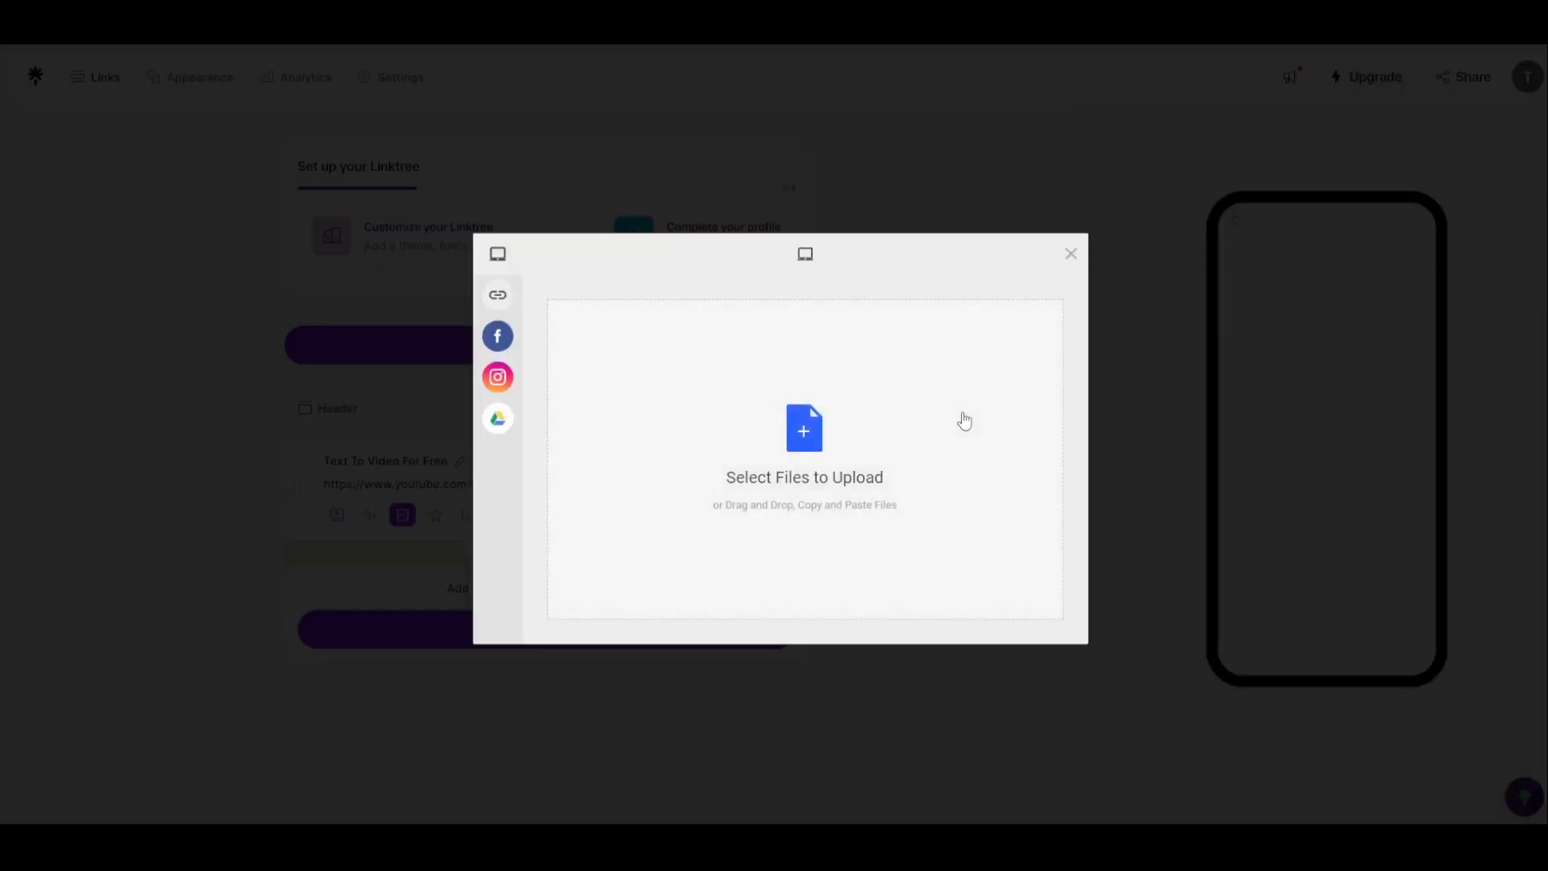
pyautogui.click(803, 453)
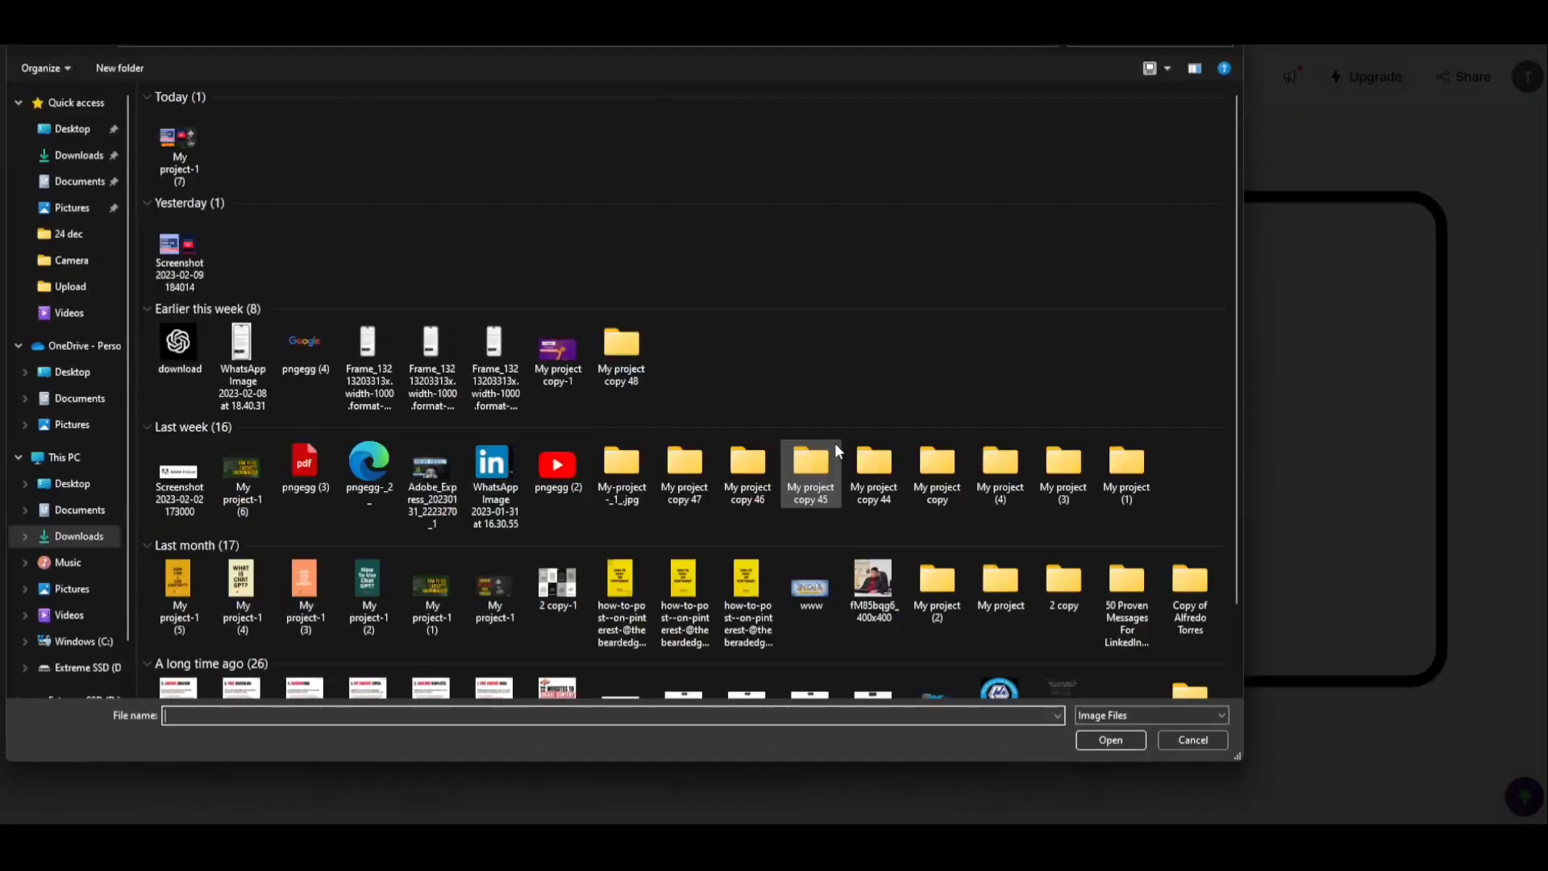
pyautogui.click(179, 146)
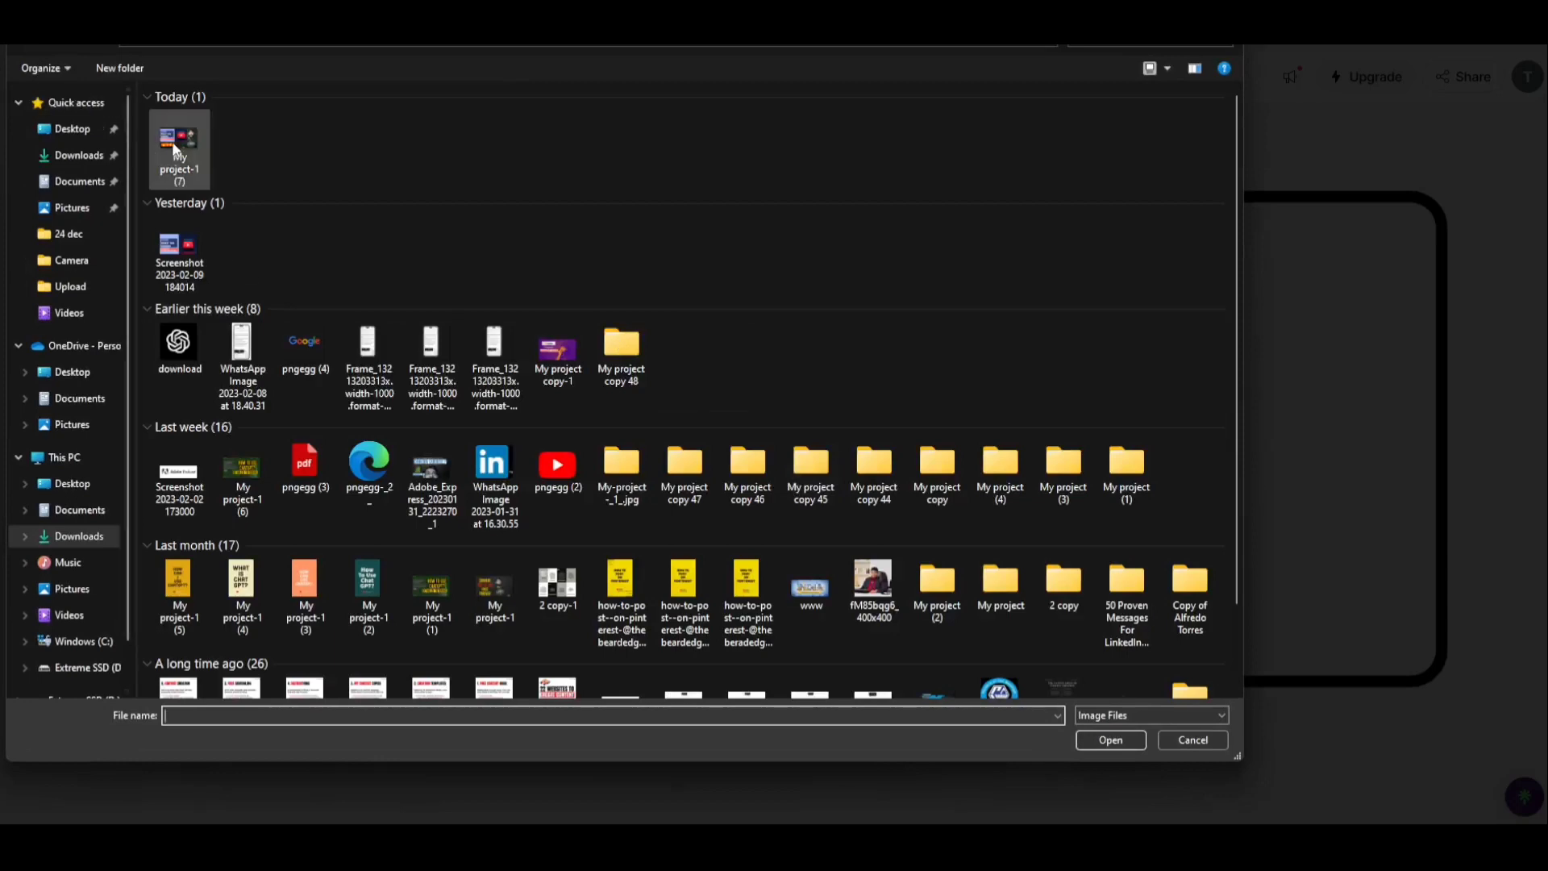
pyautogui.click(1084, 746)
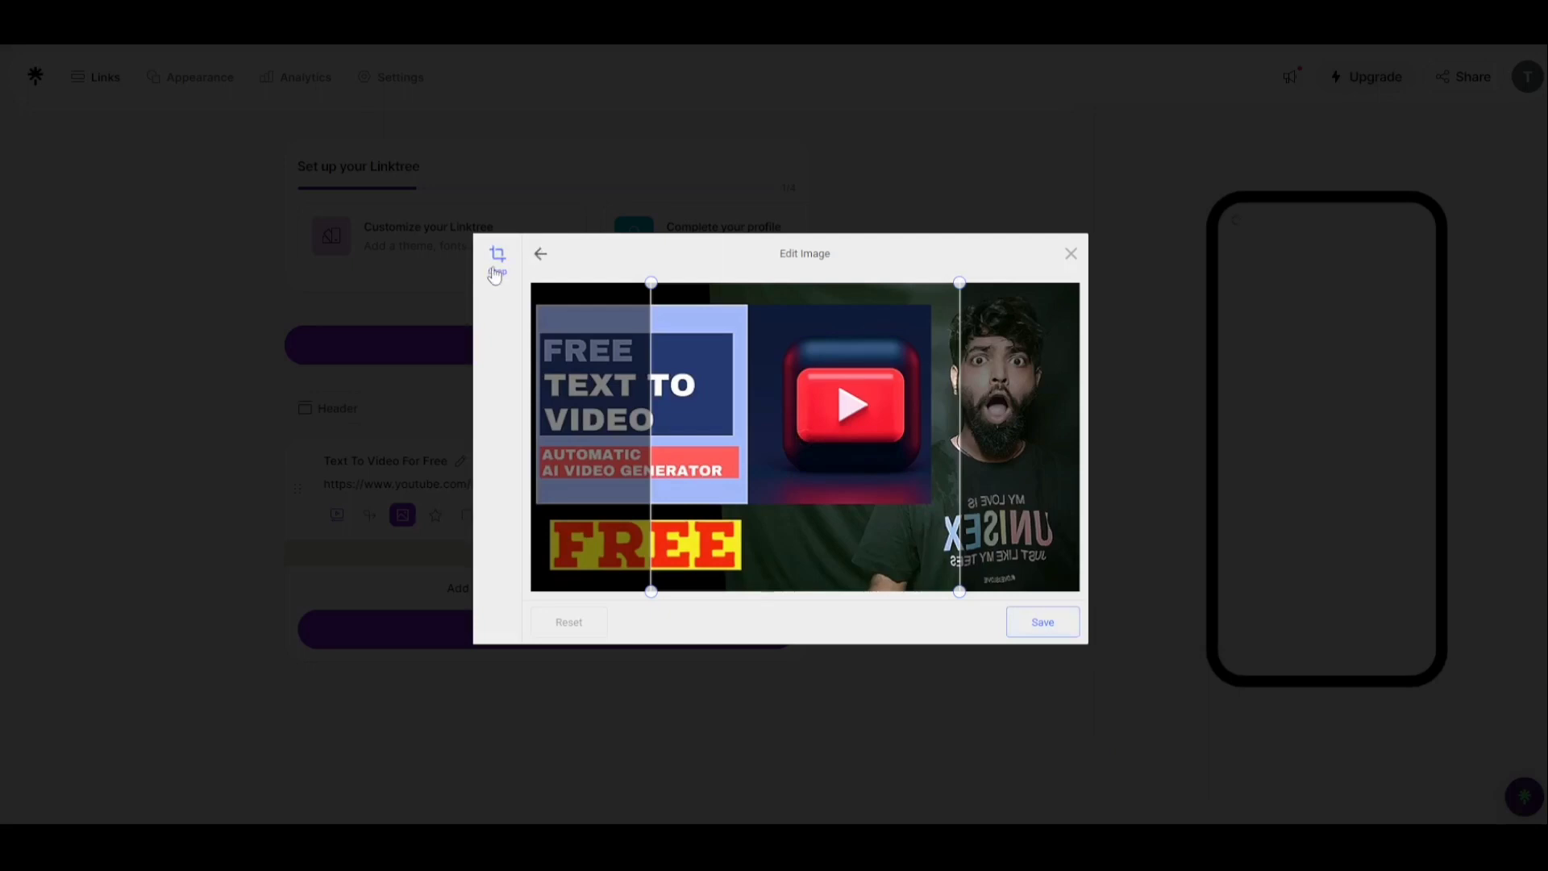
# Crop the thumbnail image to its left part with the "FREE TEXT TO VIDEO" text, save the crop and upload it.
pyautogui.click(495, 274)
pyautogui.moveTo(830, 413); pyautogui.dragTo(686, 442)
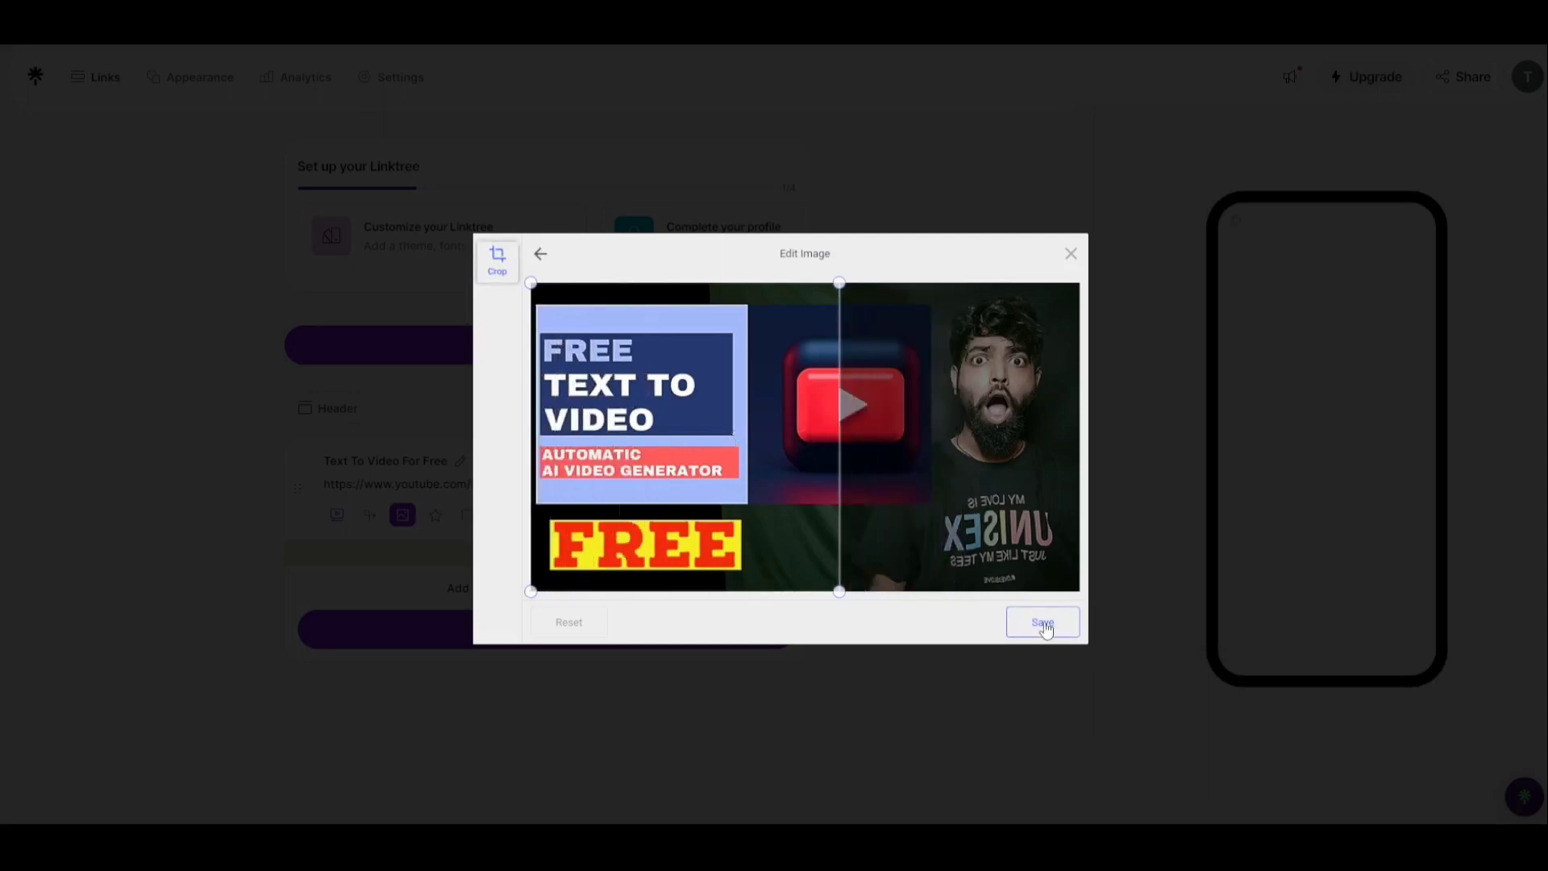
pyautogui.click(1043, 628)
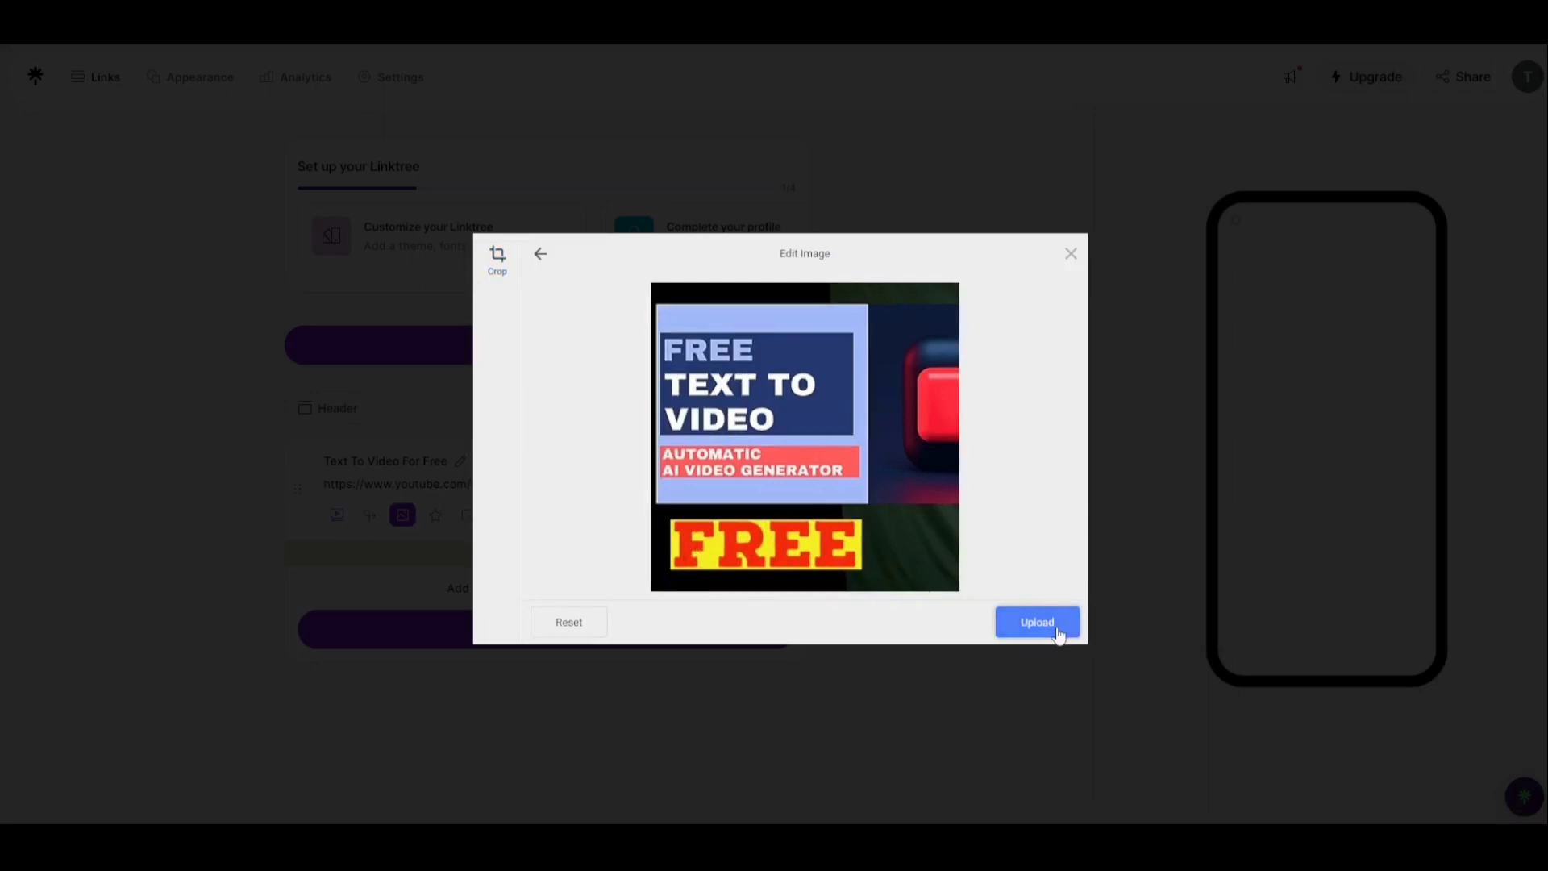
pyautogui.click(1038, 623)
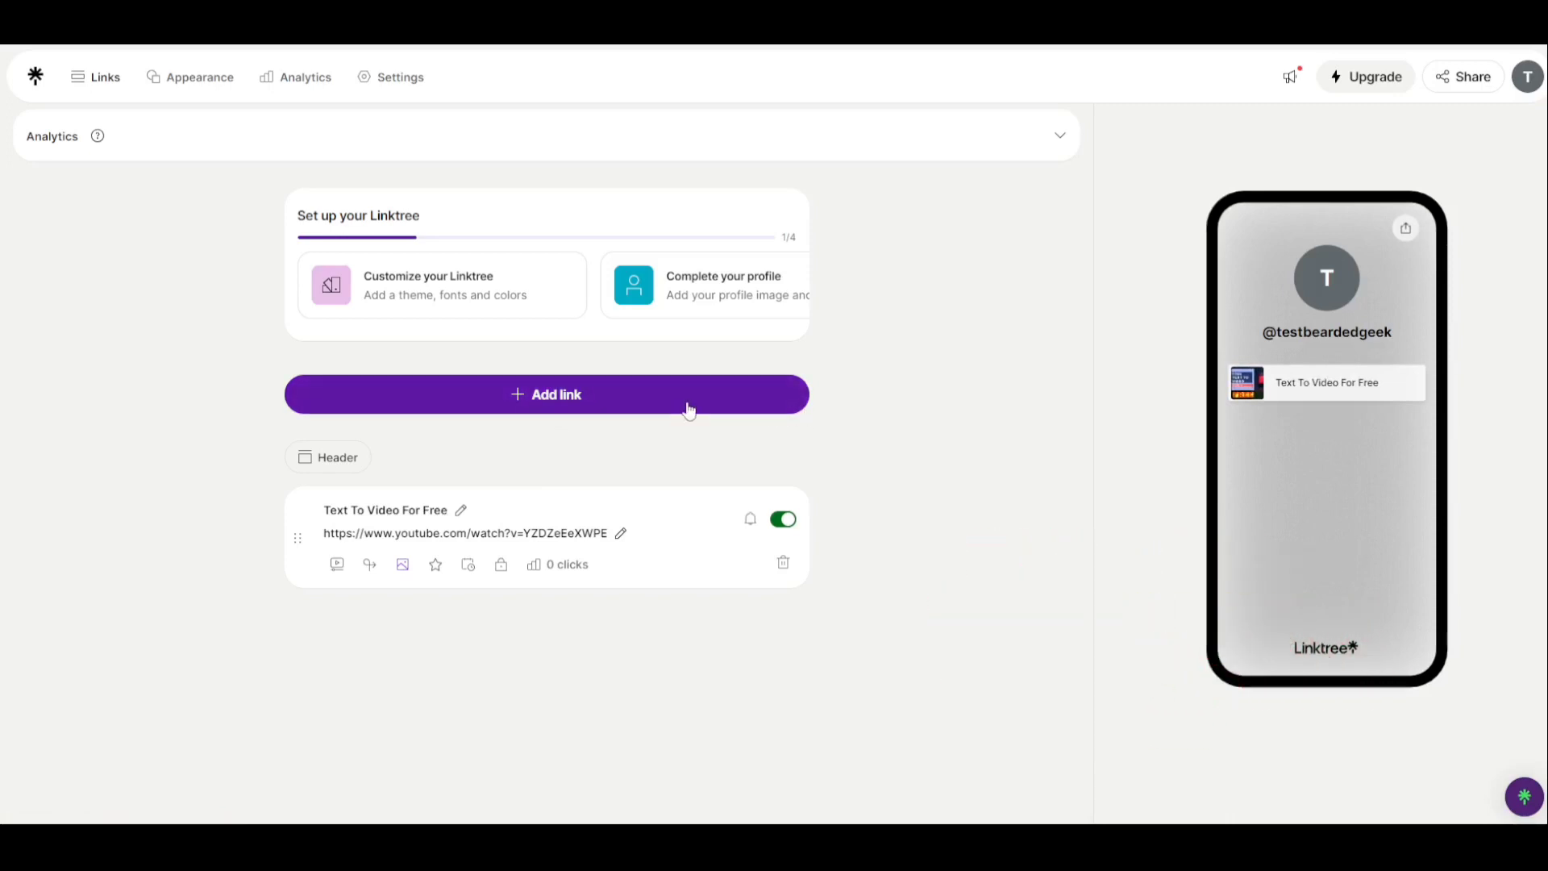
# Add a header above the YouTube link and title it "The Bearded Geek".
pyautogui.click(338, 462)
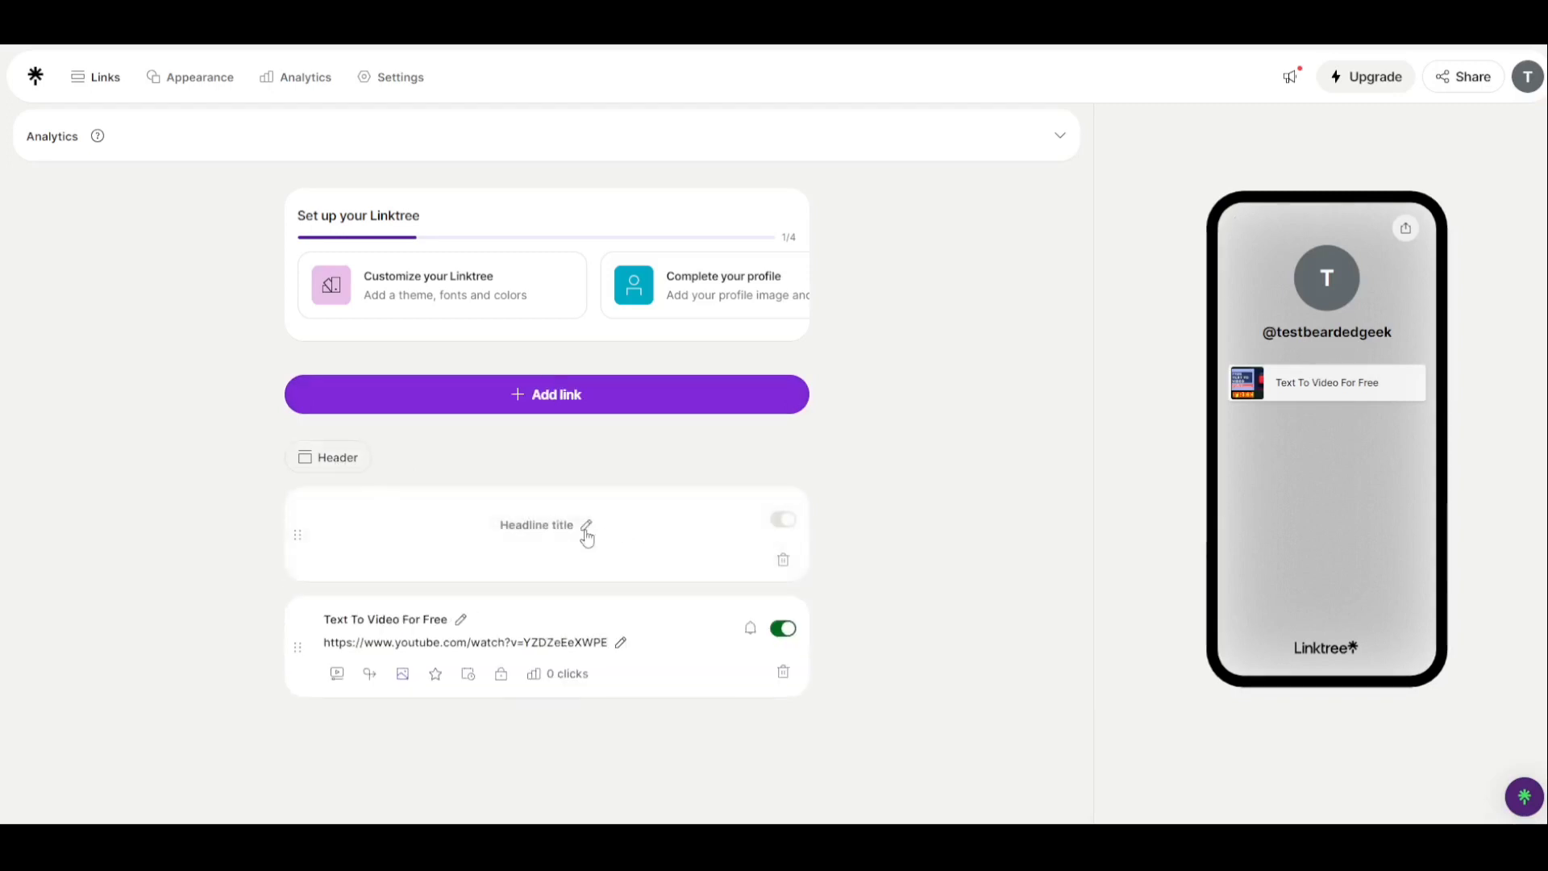
pyautogui.click(586, 533)
pyautogui.write('The B')
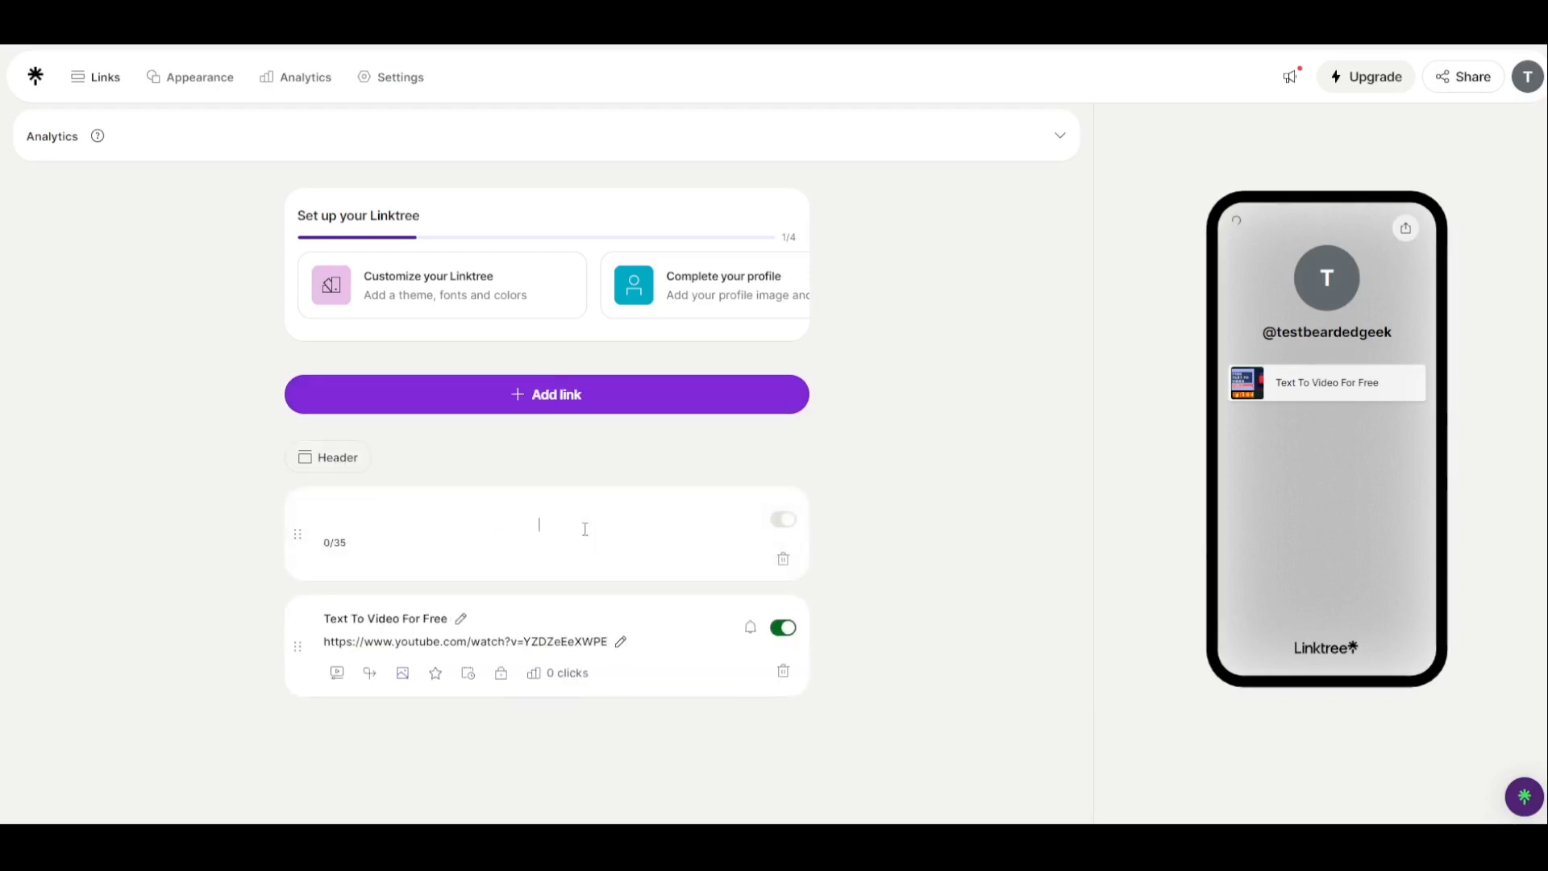
pyautogui.write('ears')
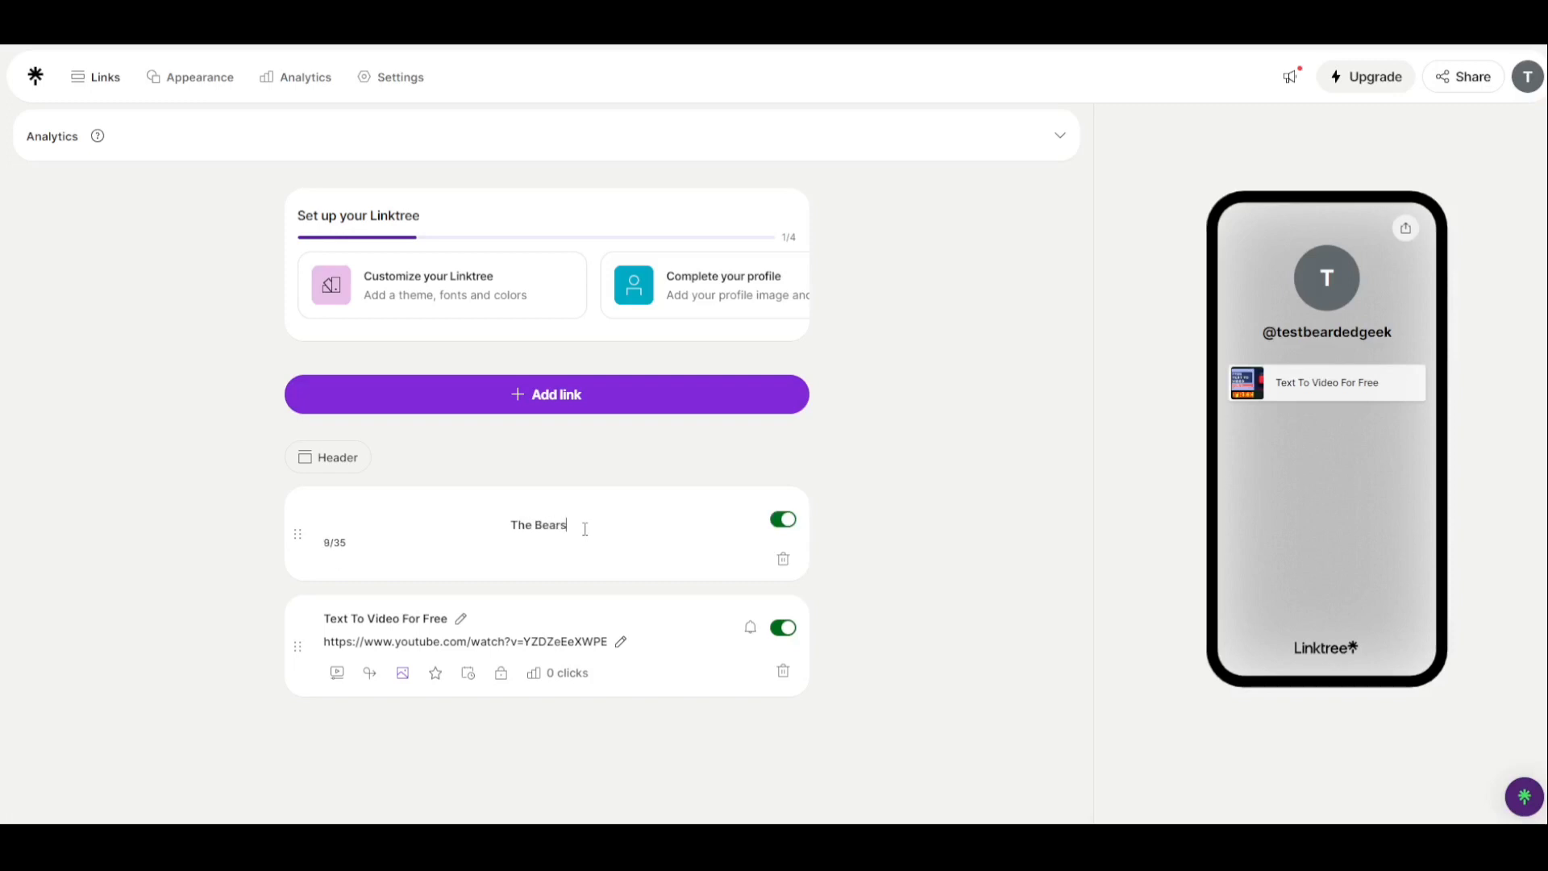
pyautogui.press('BackSpace')
pyautogui.write('ded Geek')
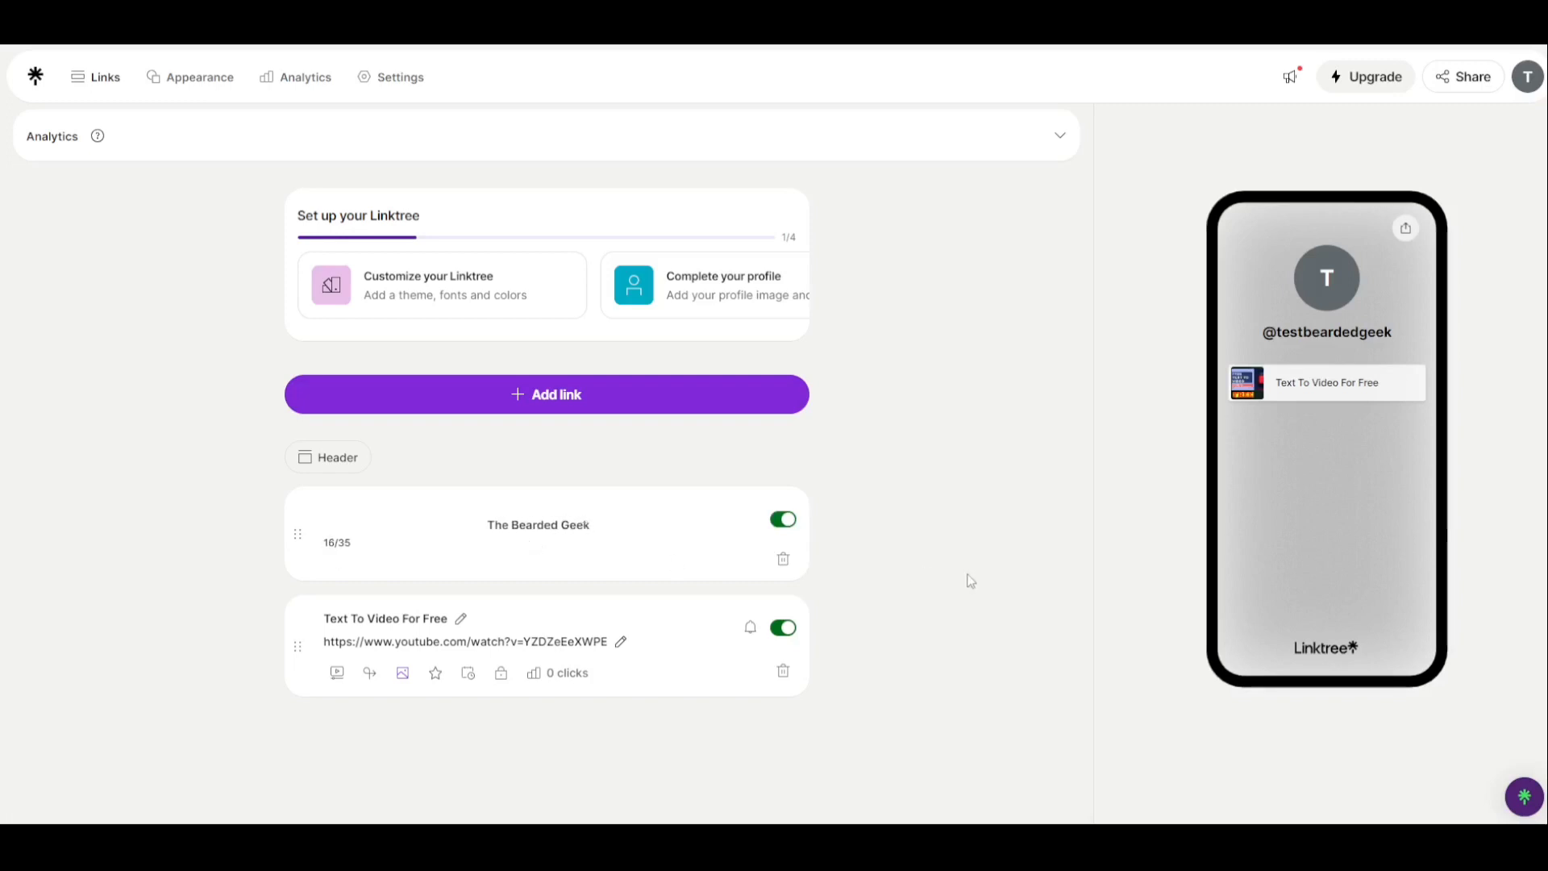
pyautogui.click(903, 555)
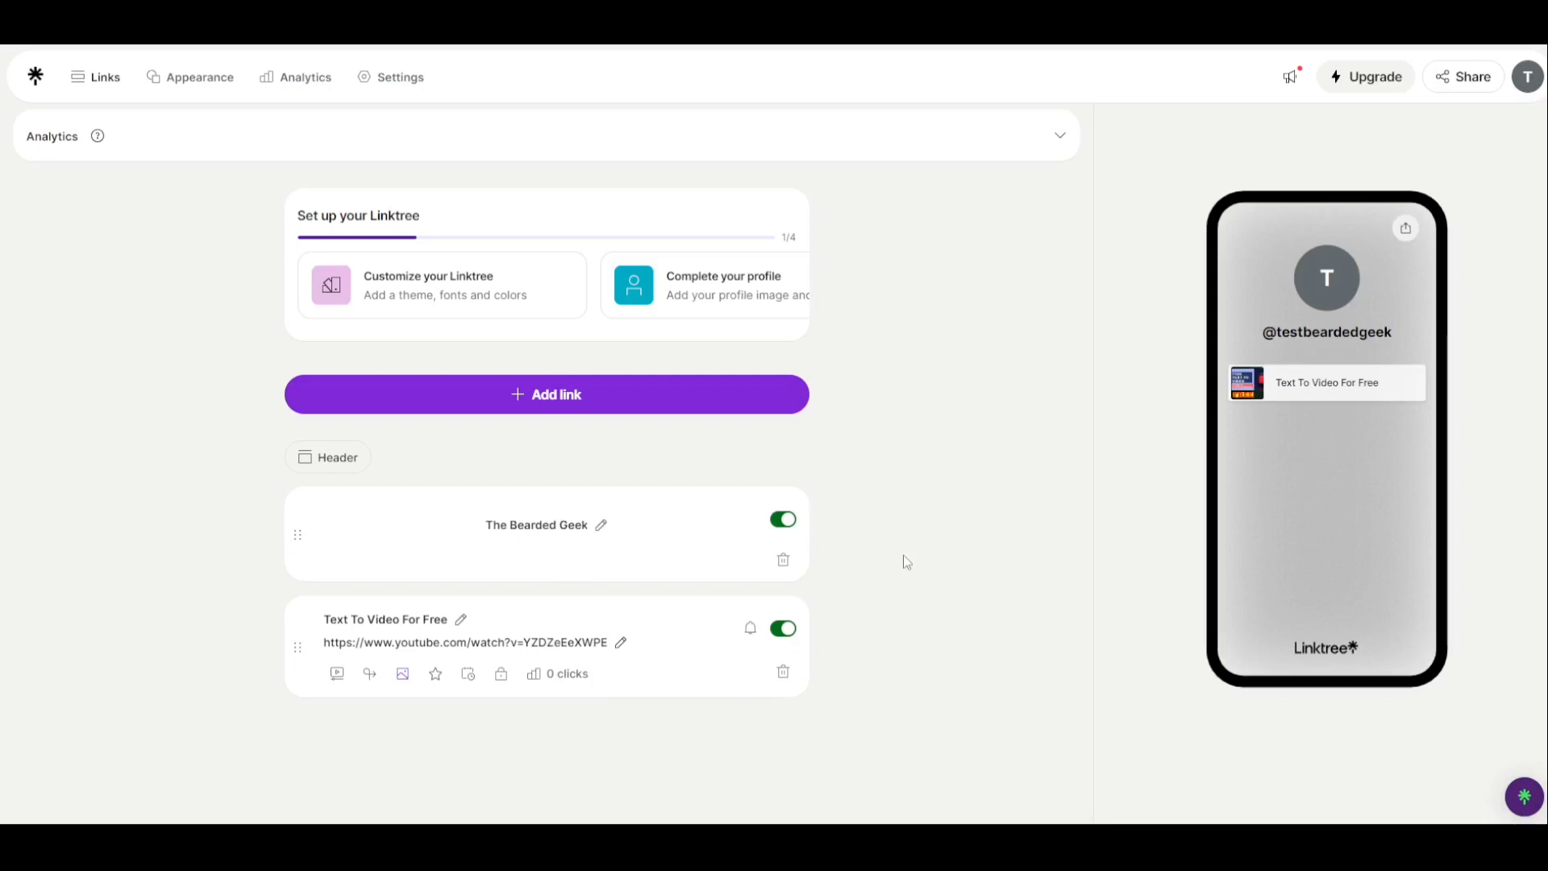
# Add a Reddit link and set its title to "My Reddit Profile", copied from the Notepad notes.
pyautogui.click(593, 412)
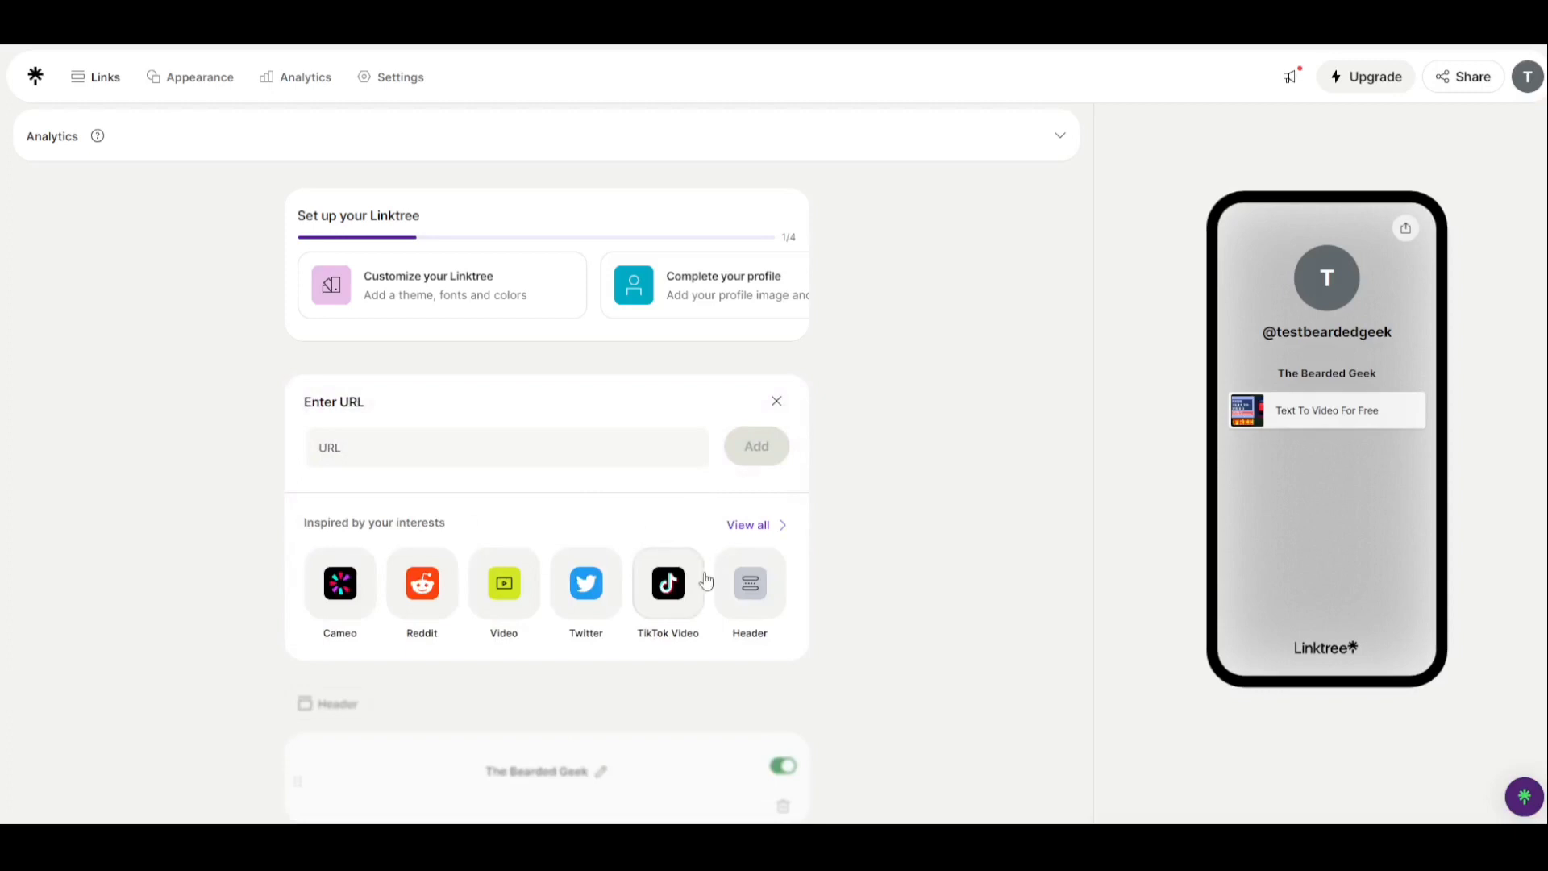
pyautogui.click(428, 598)
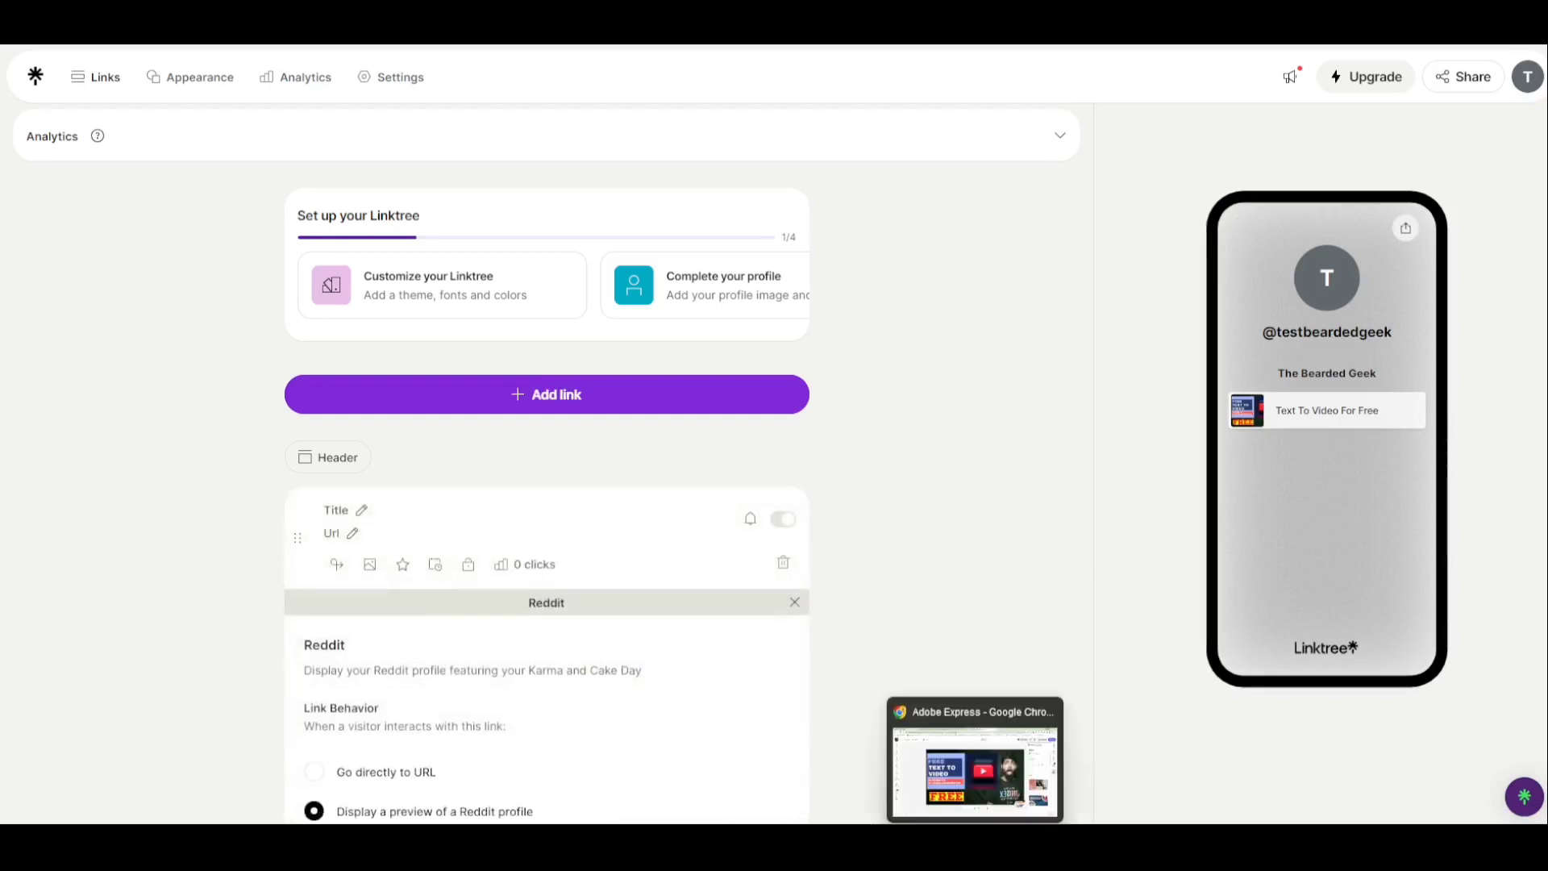
pyautogui.click(1045, 813)
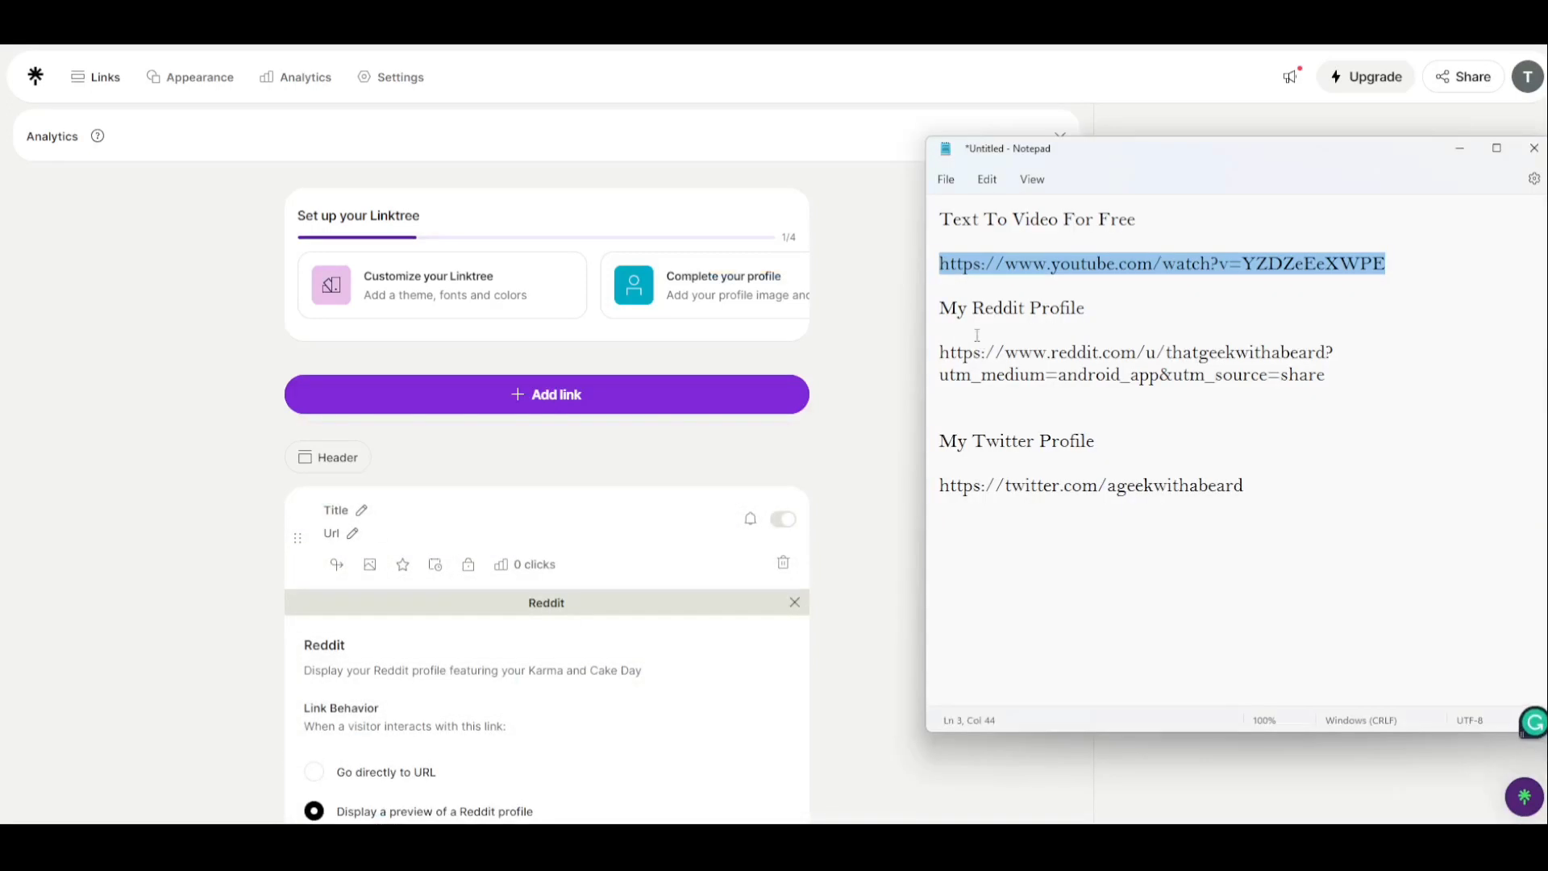
pyautogui.moveTo(949, 310); pyautogui.dragTo(1078, 317)
pyautogui.hotkey('ctrl', 'c')
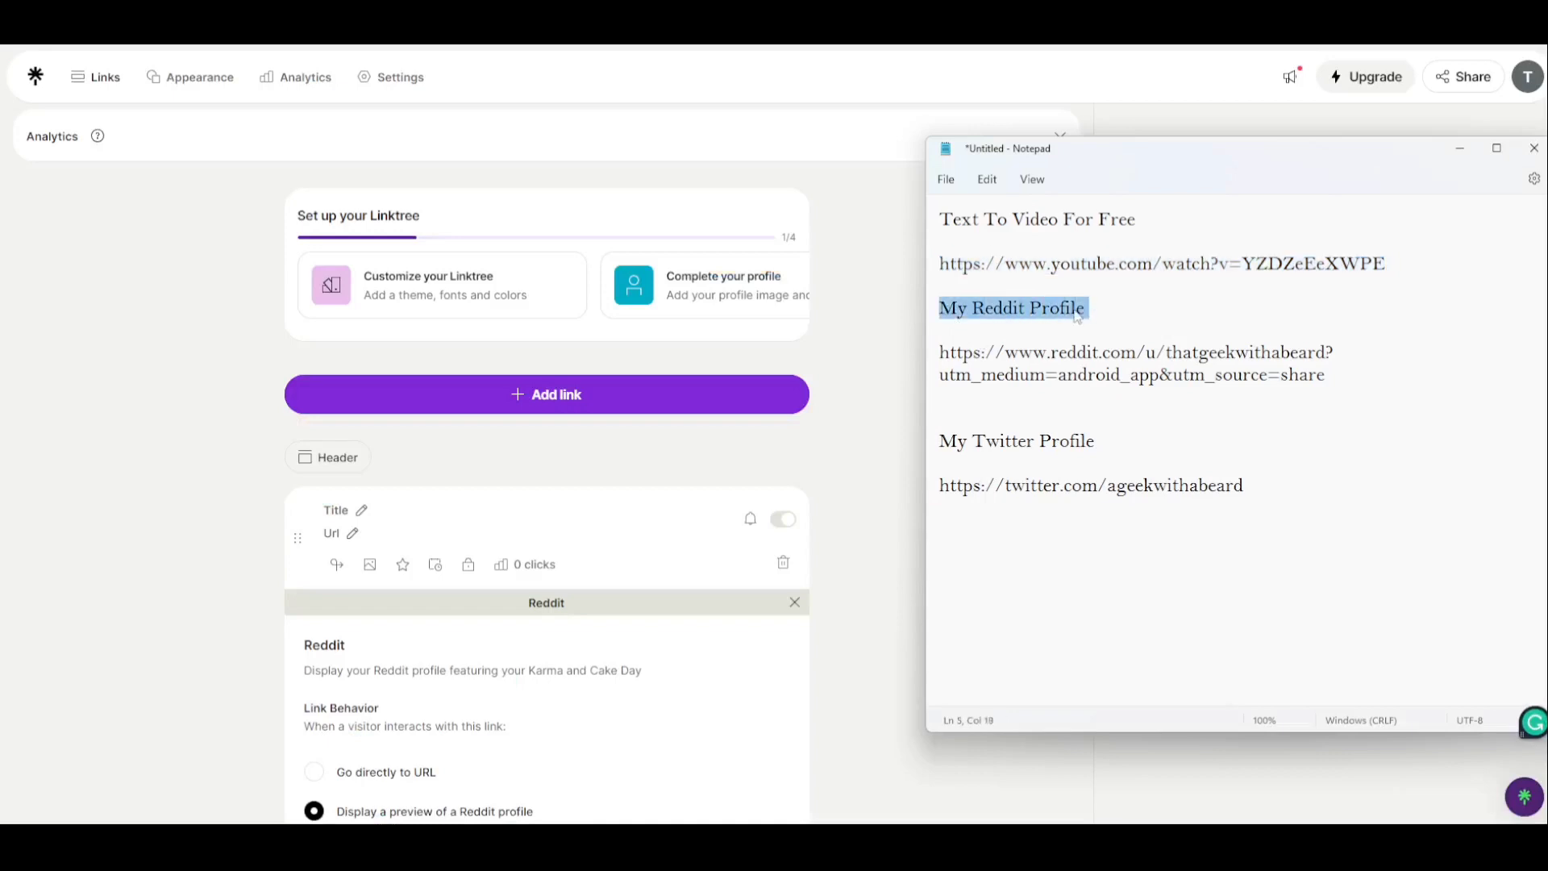
pyautogui.hotkey('alt', 'Tab')
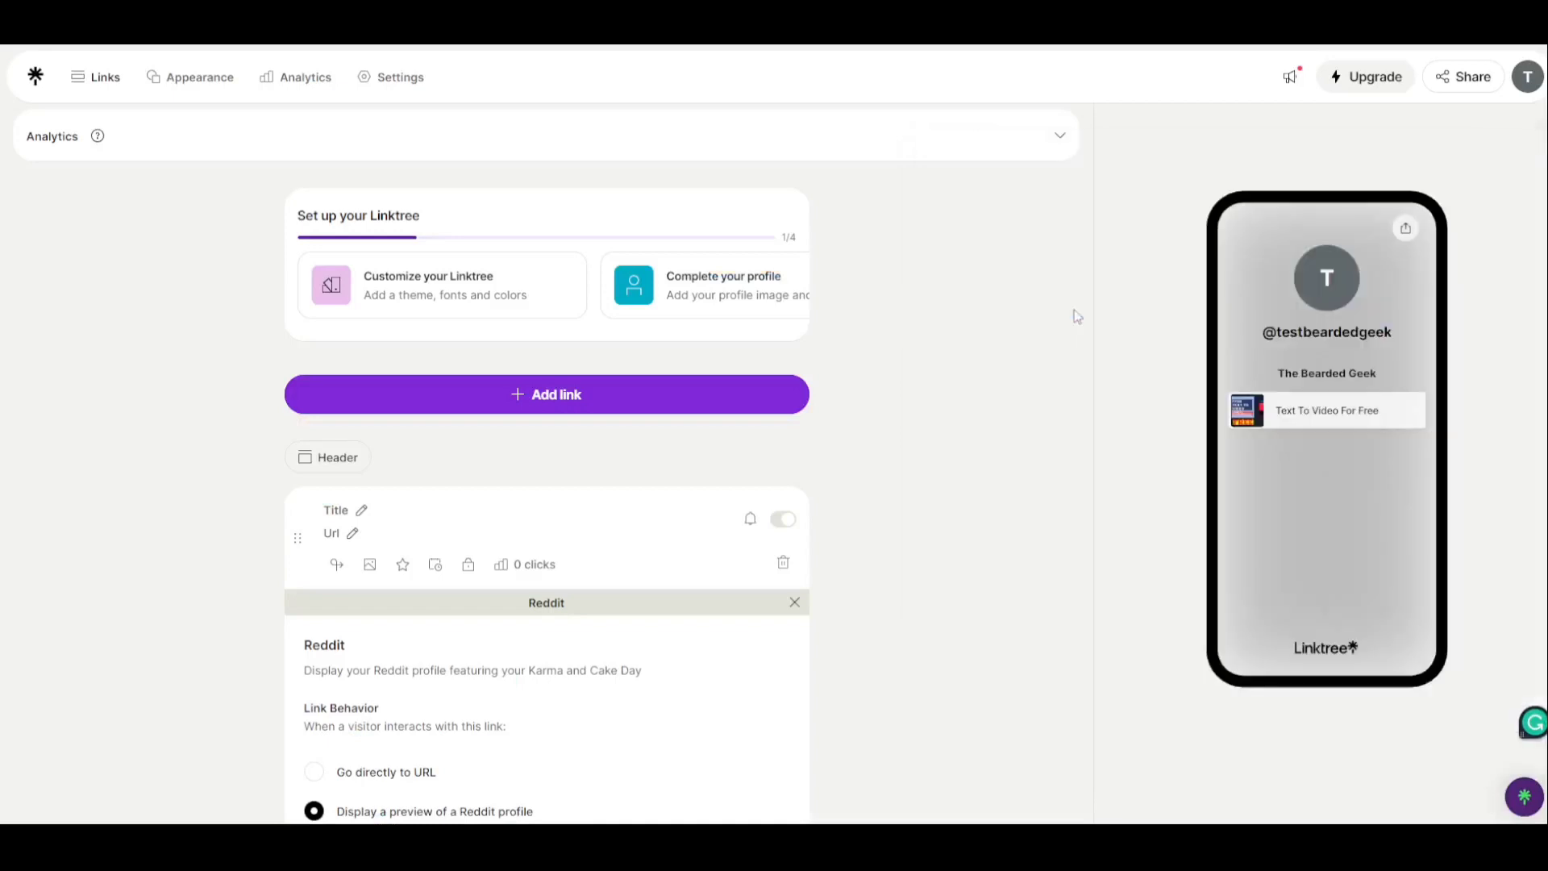
pyautogui.click(359, 510)
pyautogui.hotkey('ctrl', 'v')
pyautogui.click(352, 533)
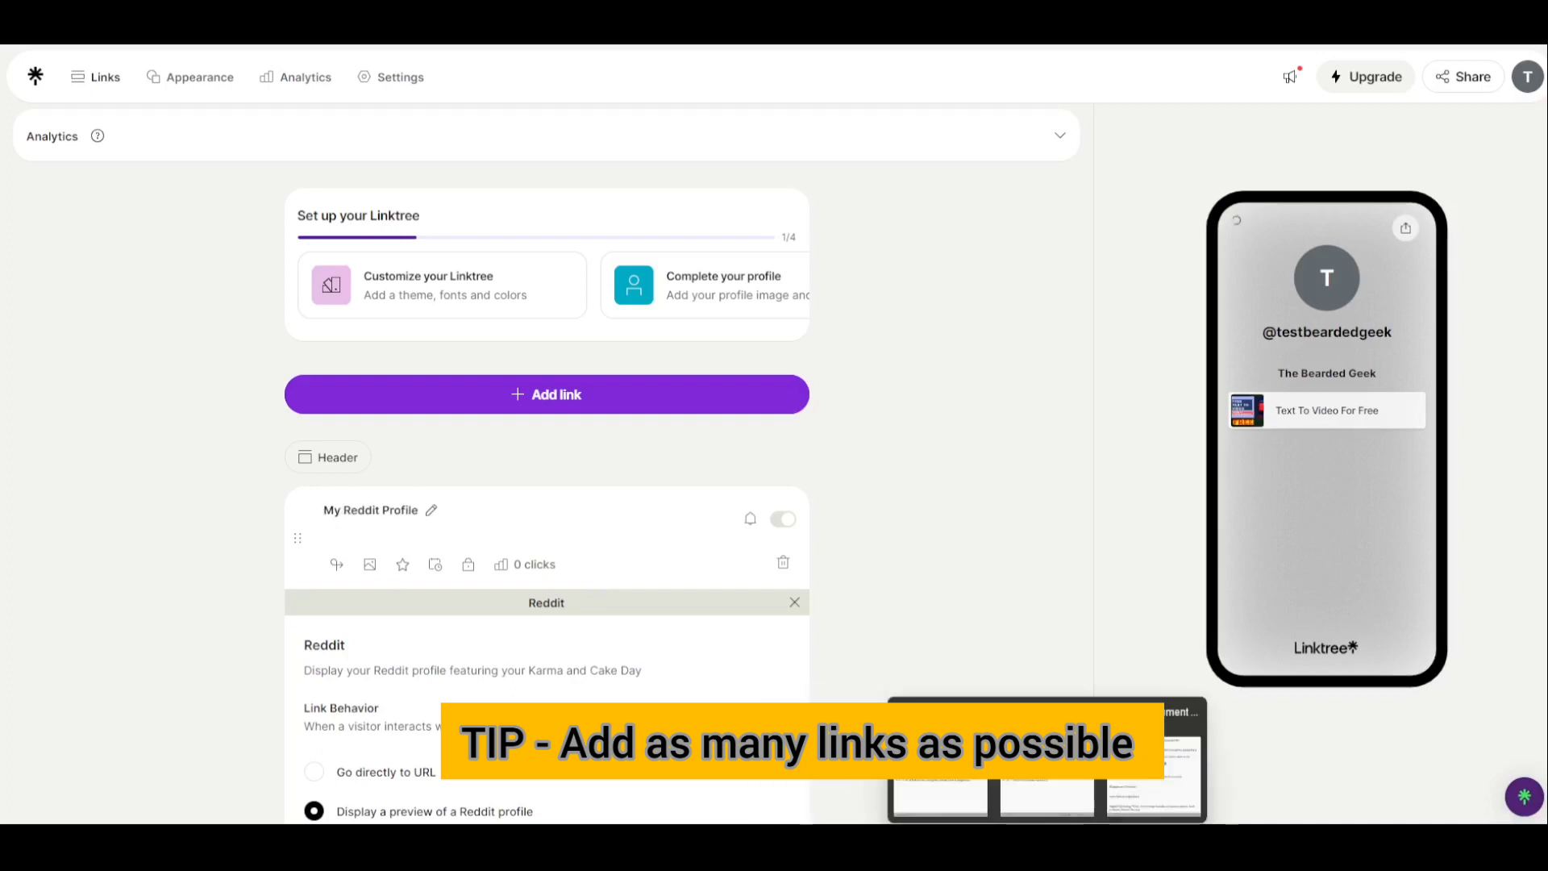
pyautogui.click(1154, 798)
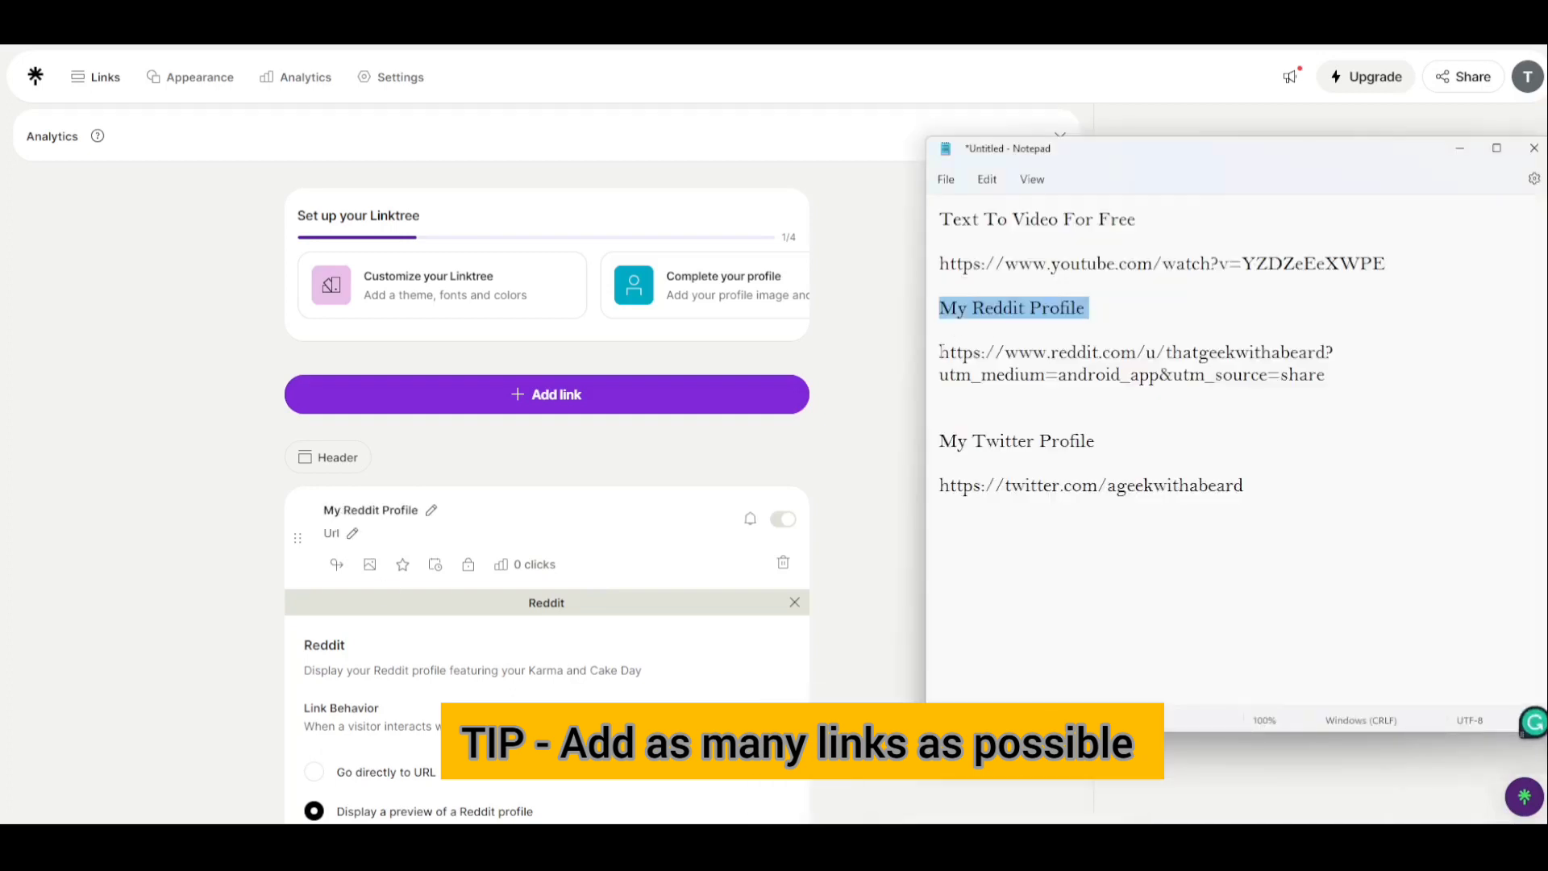
pyautogui.moveTo(947, 354); pyautogui.dragTo(1342, 376)
pyautogui.click(972, 374)
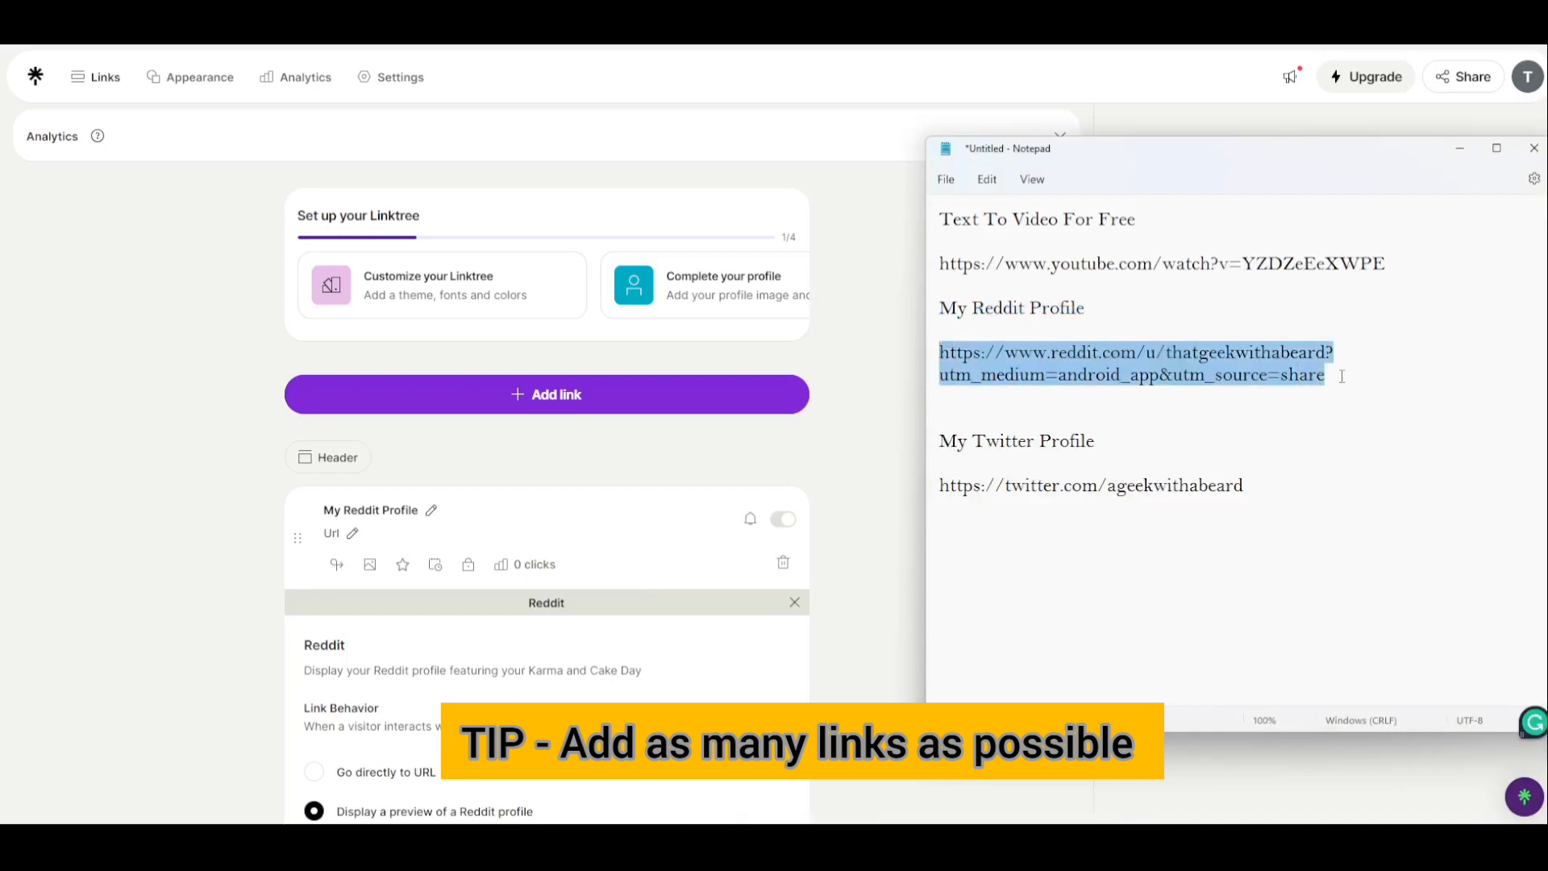
pyautogui.hotkey('alt', 'Tab')
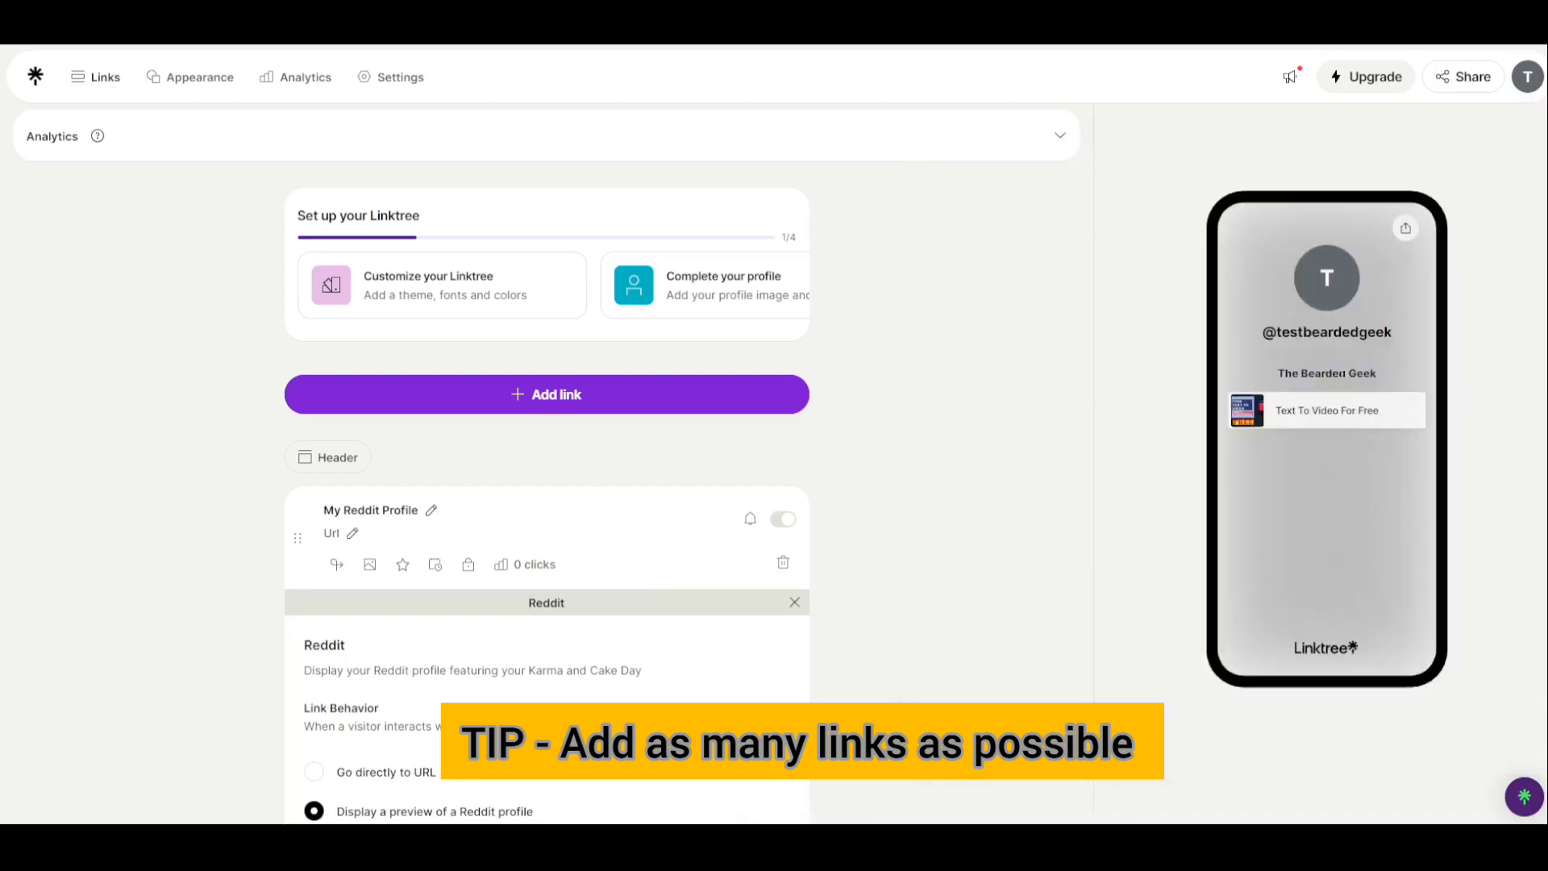
pyautogui.write('hatgeekwithabeard?utm_medium=android_app&utm_source=share')
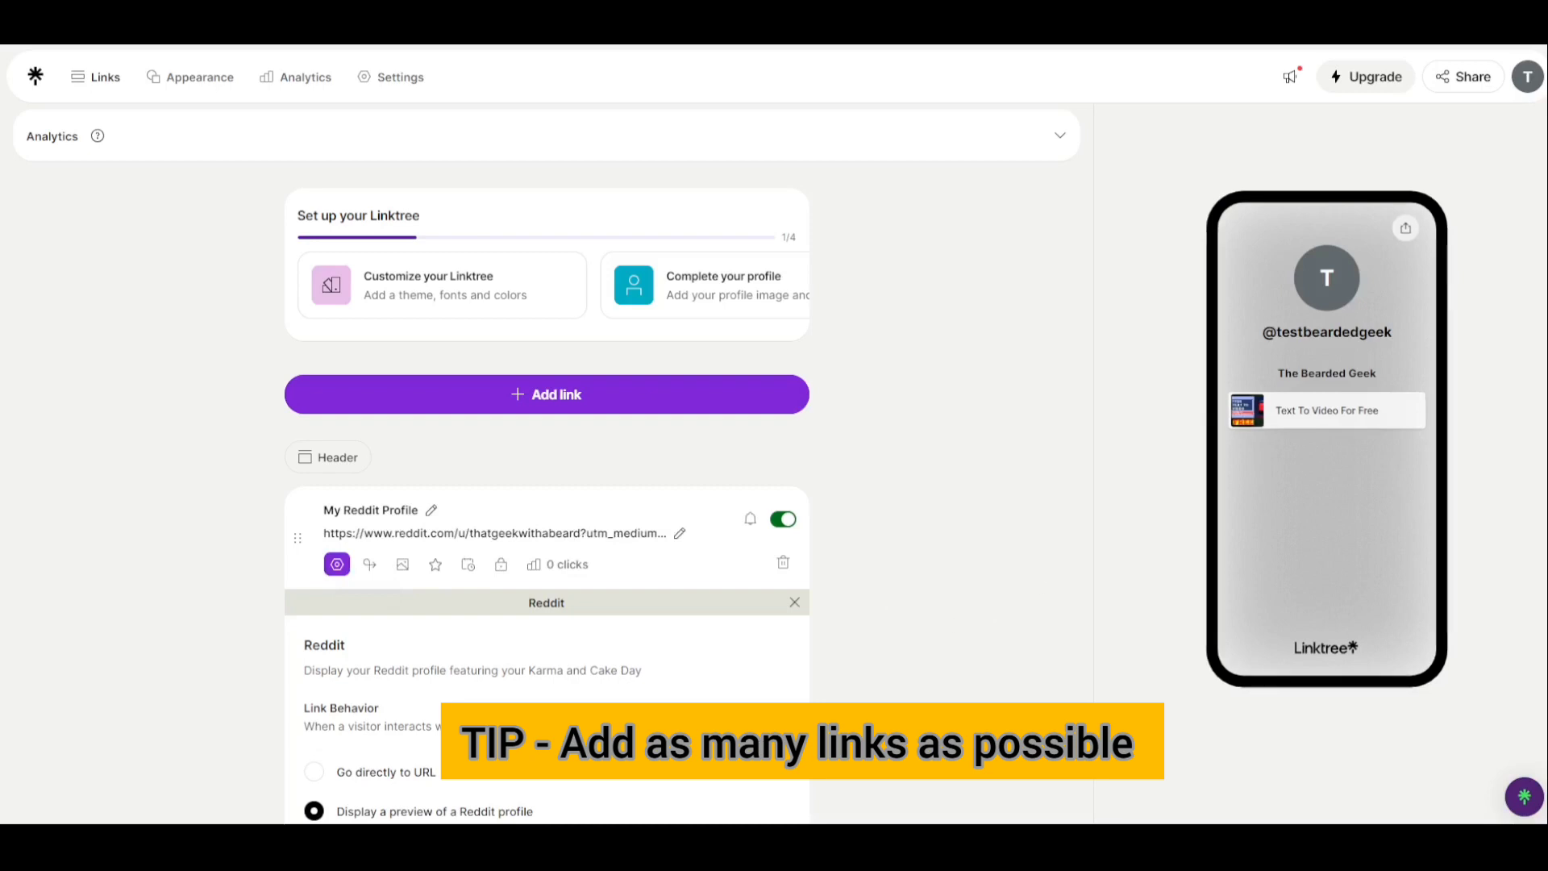
# Set the Reddit link's behavior to Go directly to URL, check the spotlight option and return to the link's settings.
pyautogui.scroll(-2, 1013, 632)
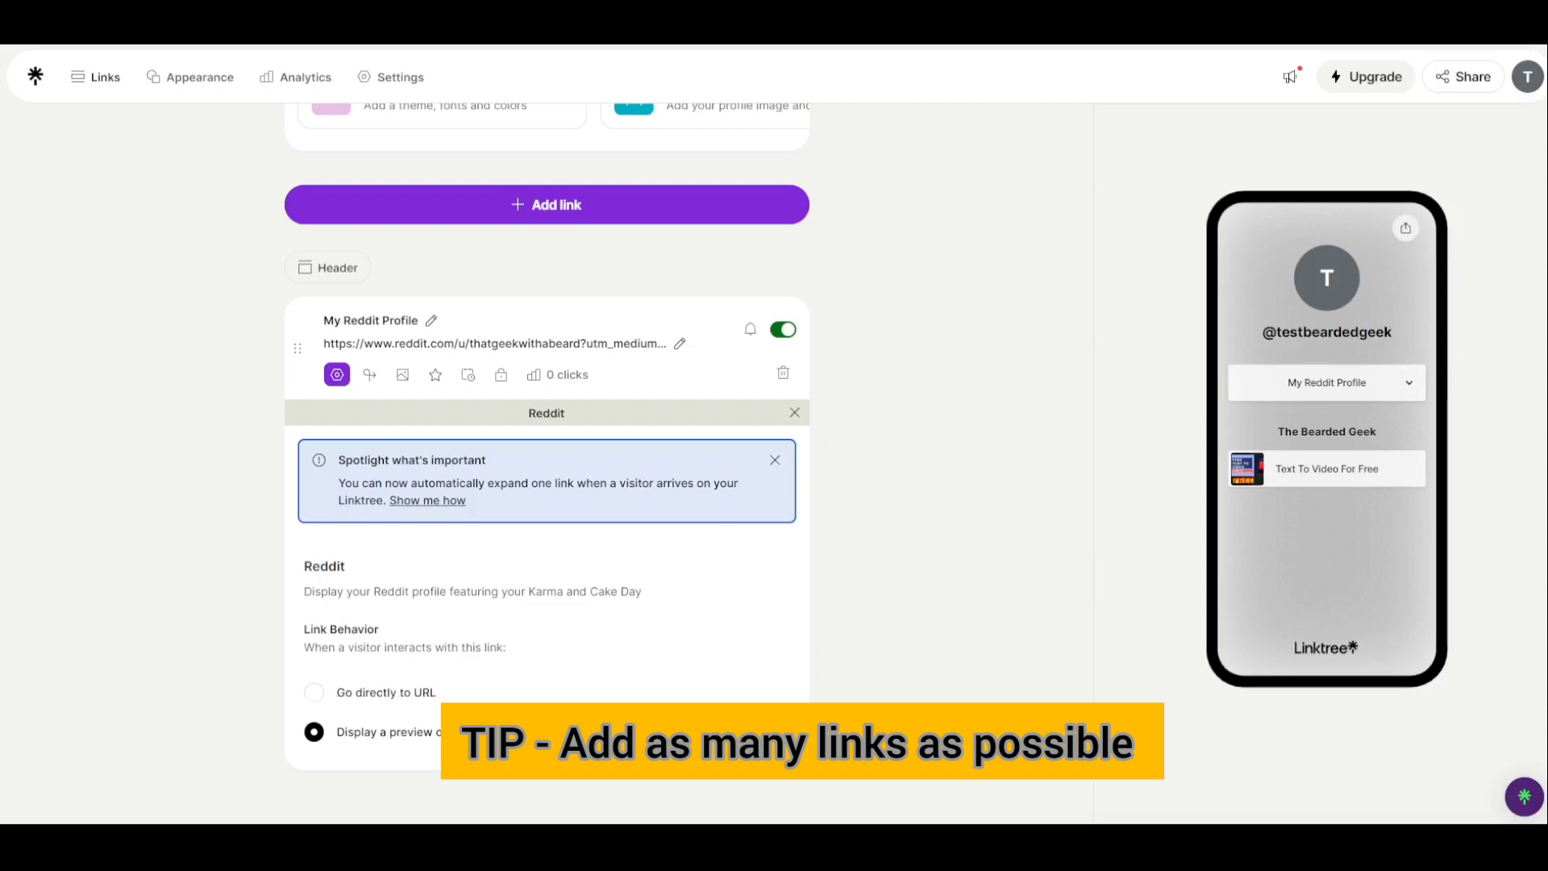
pyautogui.click(315, 696)
pyautogui.click(451, 504)
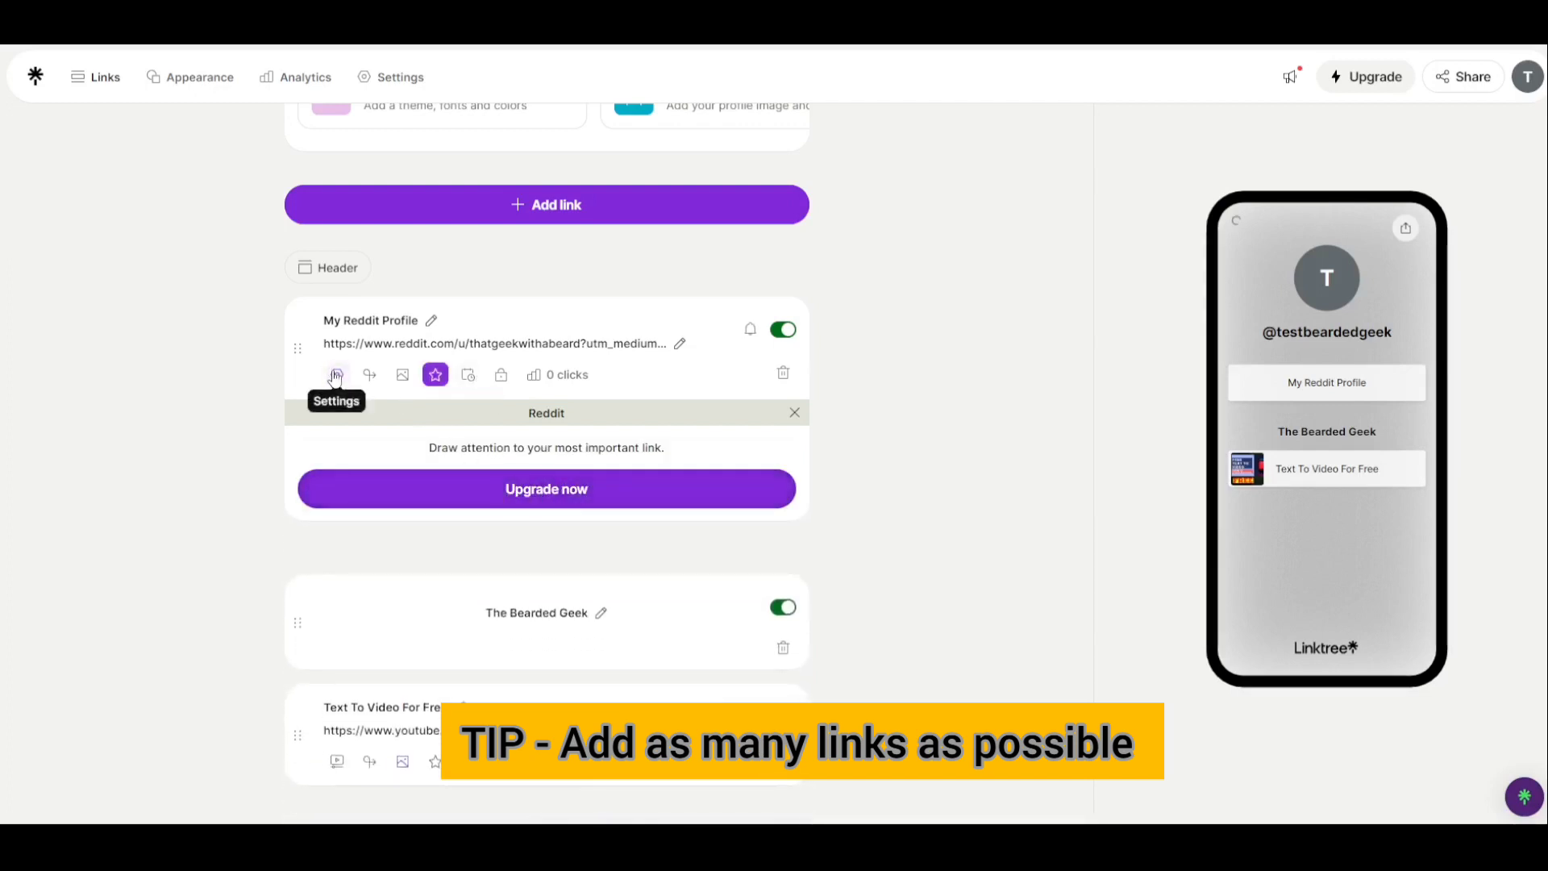
pyautogui.click(337, 374)
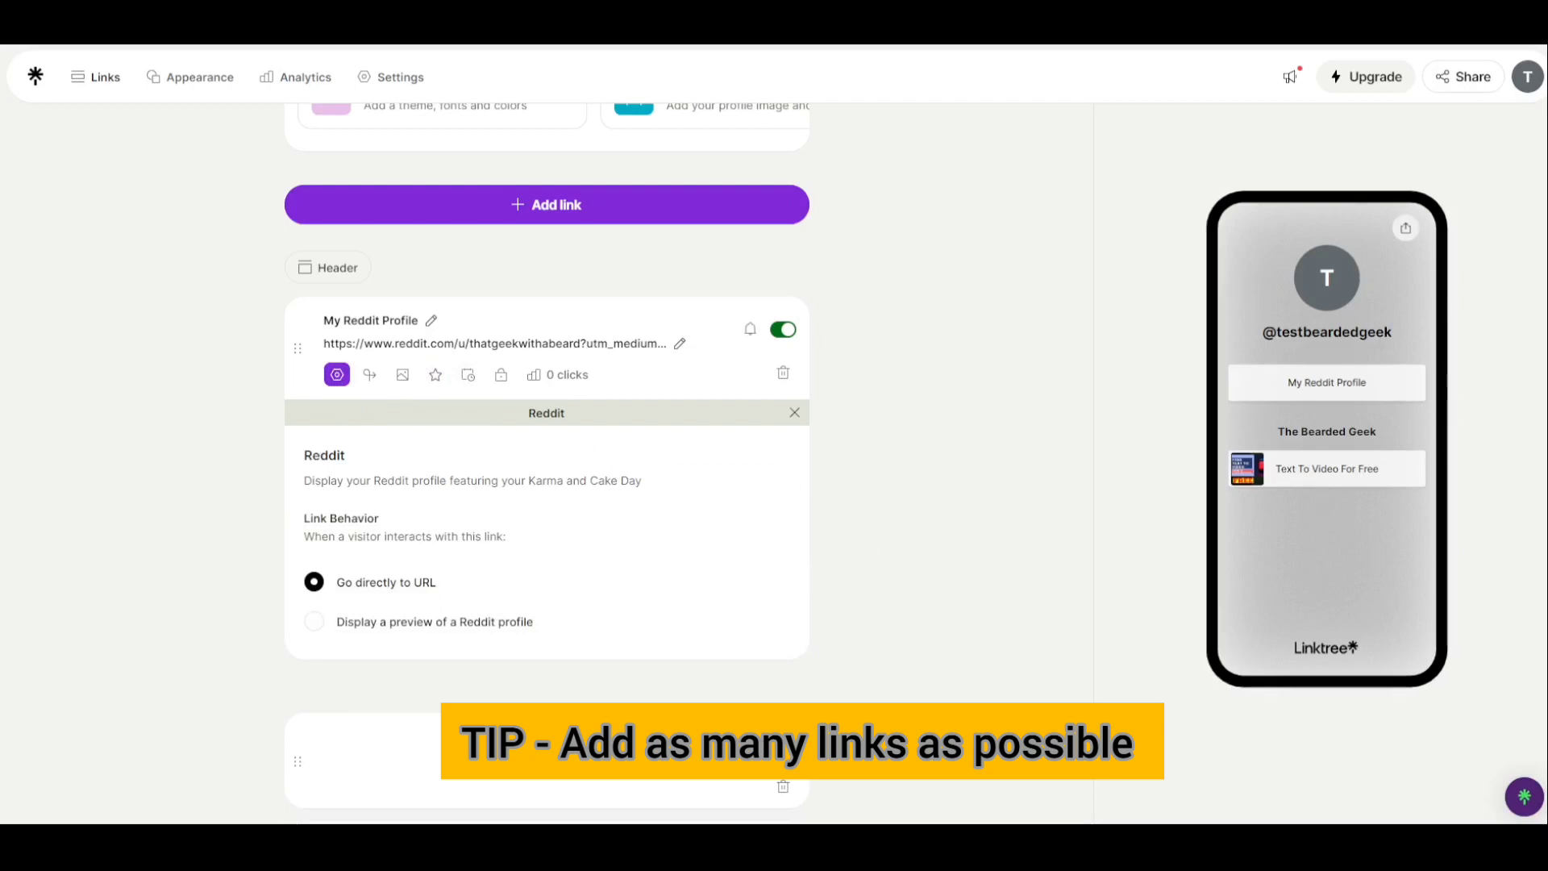
# Move The Bearded Geek header above the My Reddit Profile link and check the order in the phone preview.
pyautogui.scroll(-2, 926, 585)
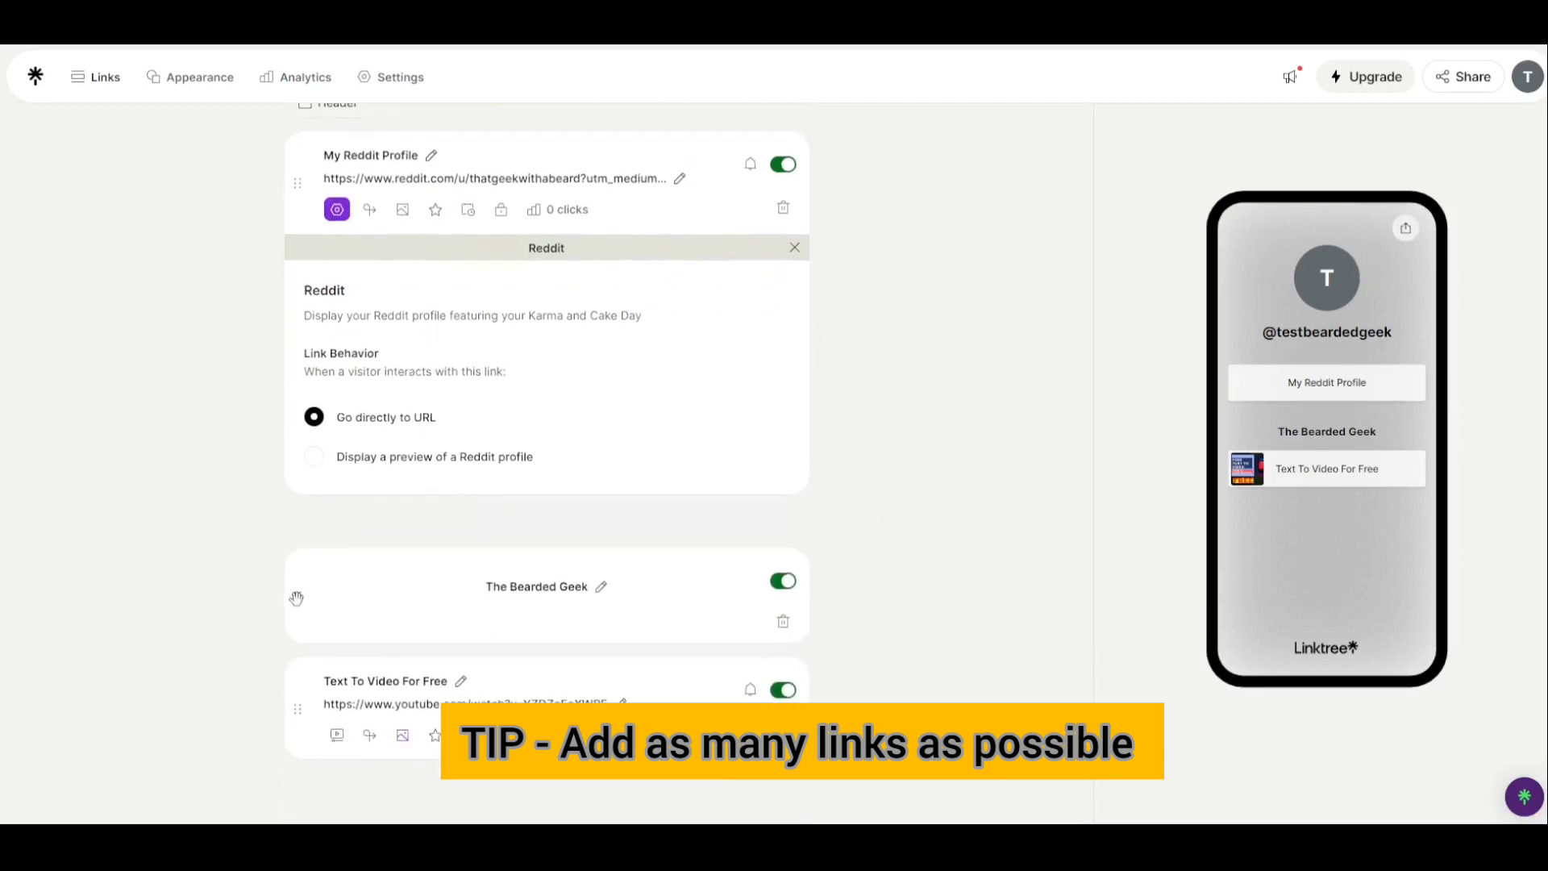
pyautogui.moveTo(297, 598); pyautogui.dragTo(298, 242)
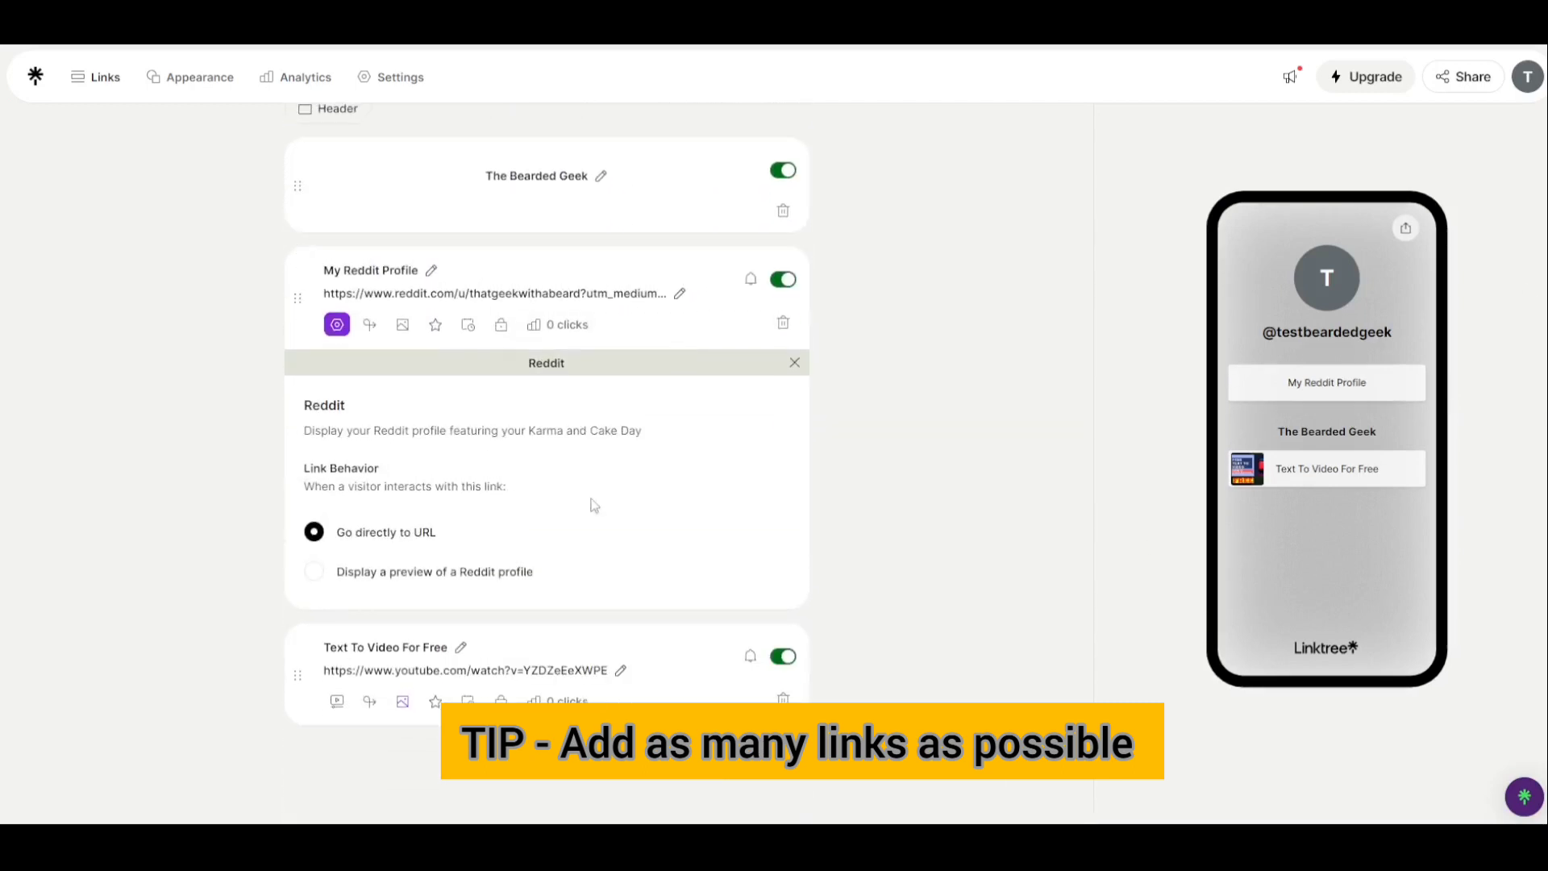
pyautogui.scroll(2, 579, 367)
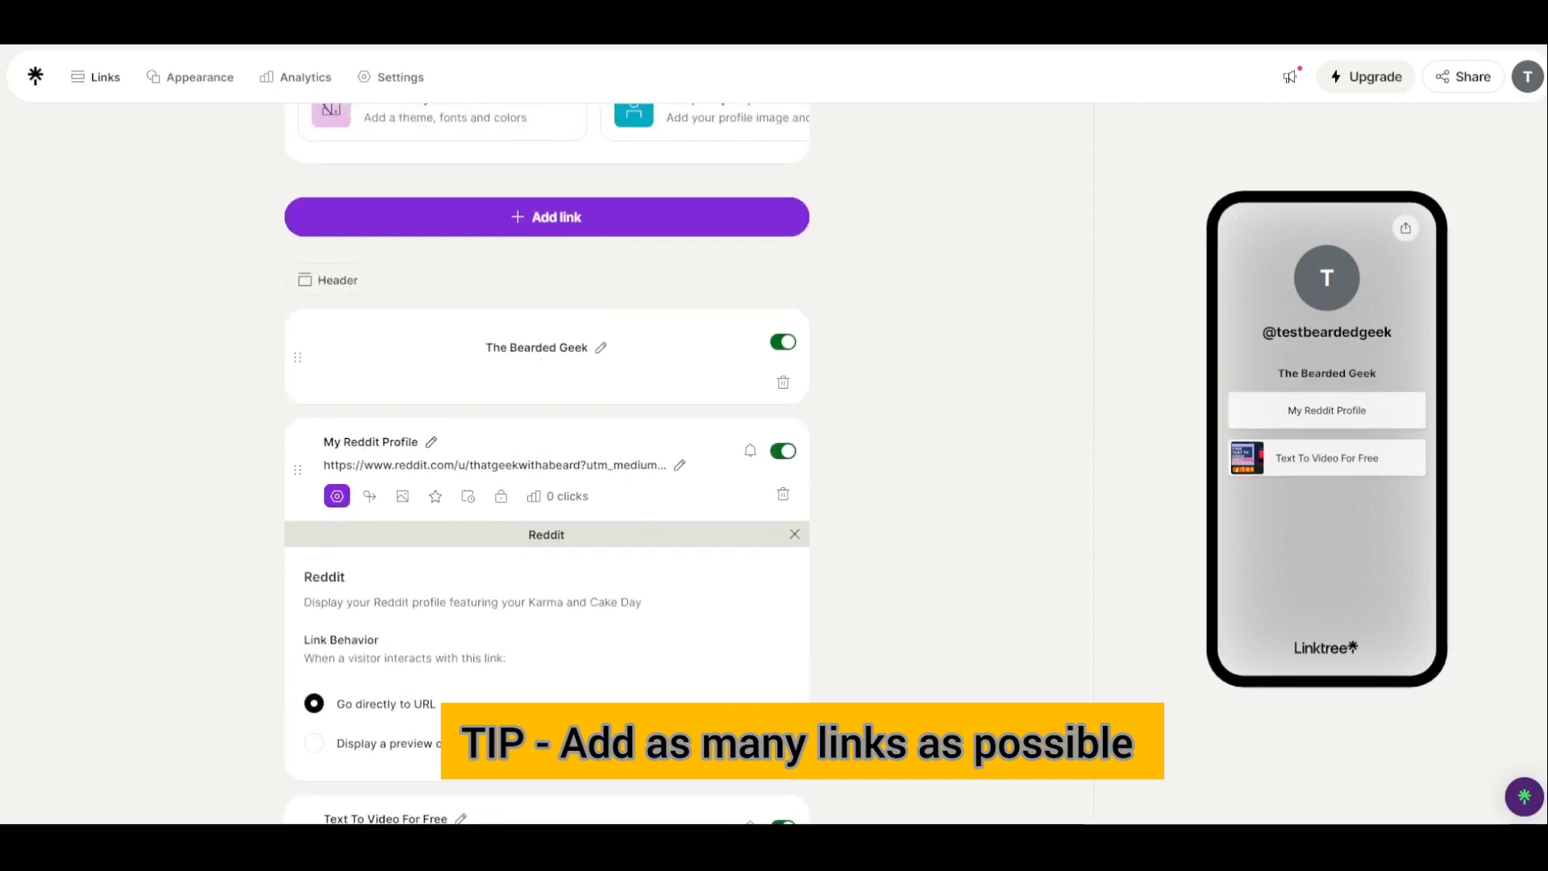
pyautogui.moveTo(1277, 373); pyautogui.dragTo(1383, 375)
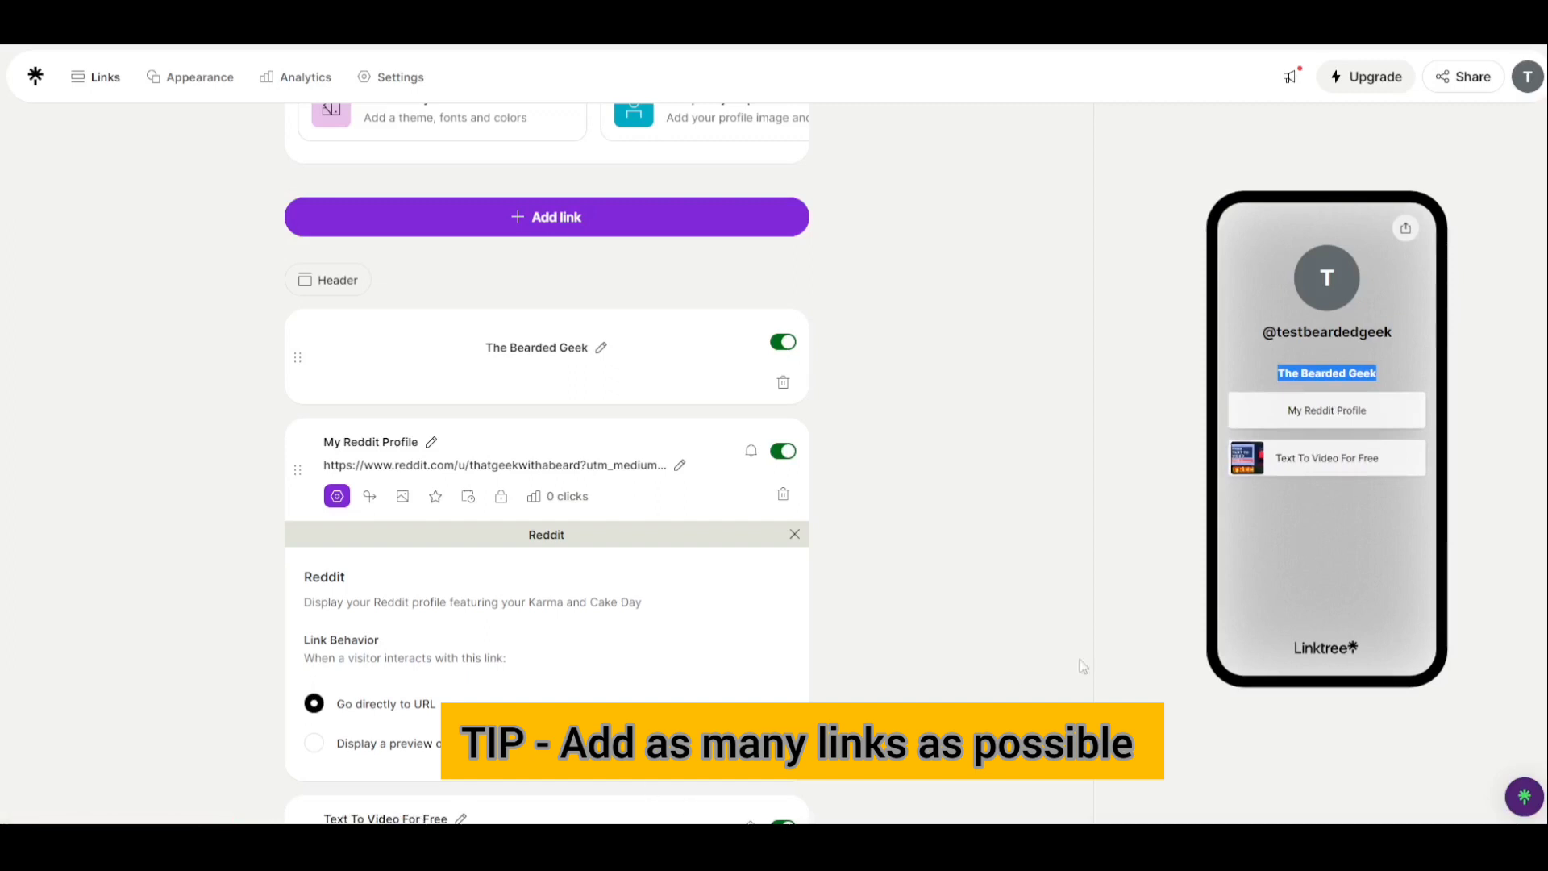
# Open the Complete your profile task from the setup checklist and start editing the profile's Bio.
pyautogui.scroll(3, 940, 315)
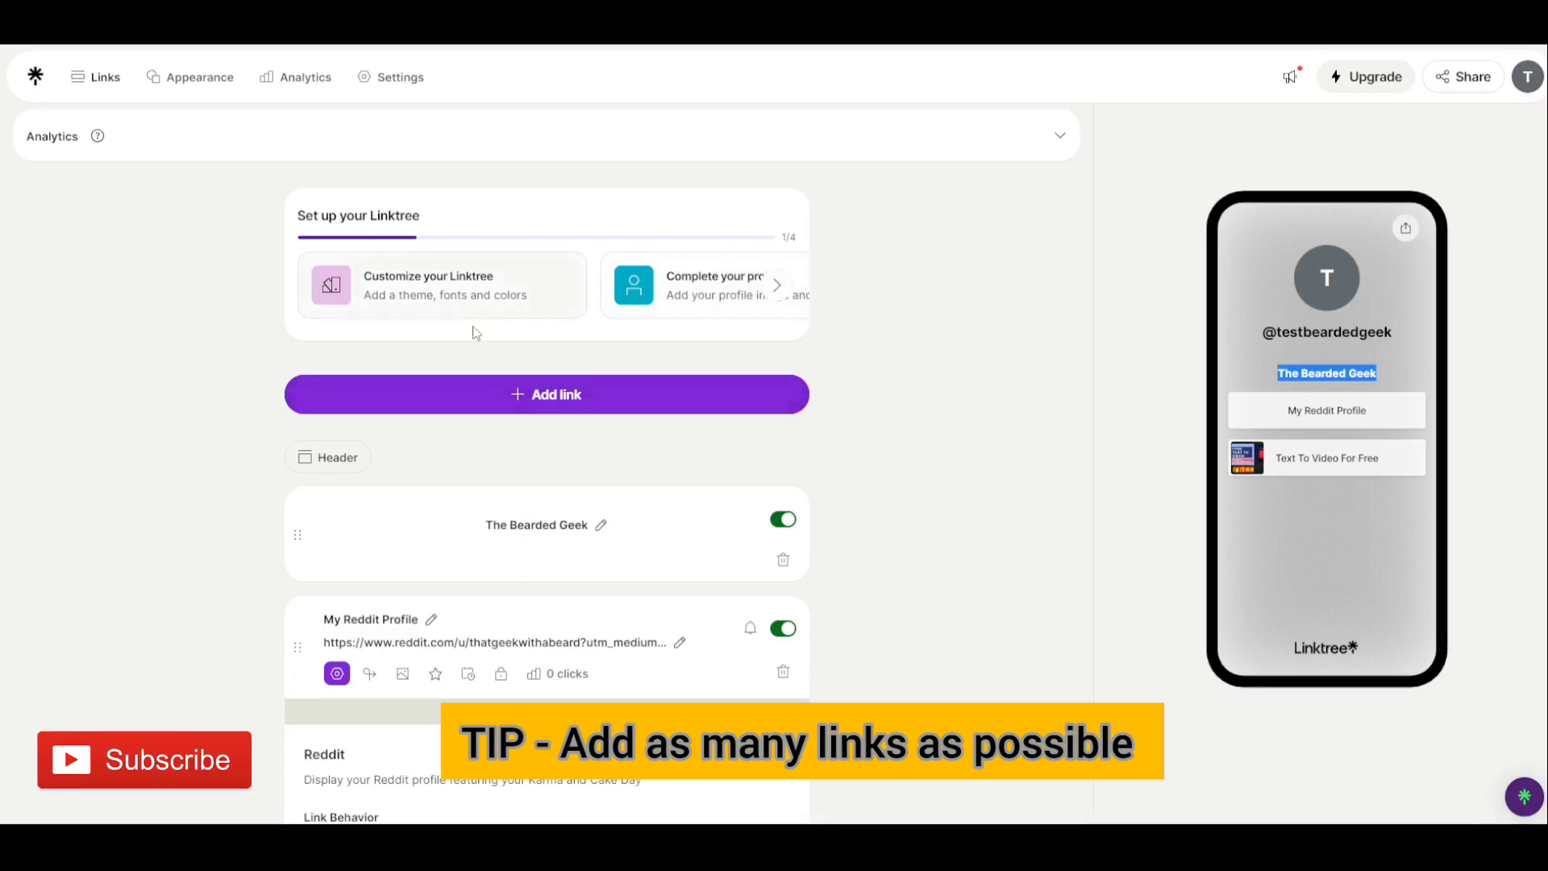
pyautogui.click(701, 297)
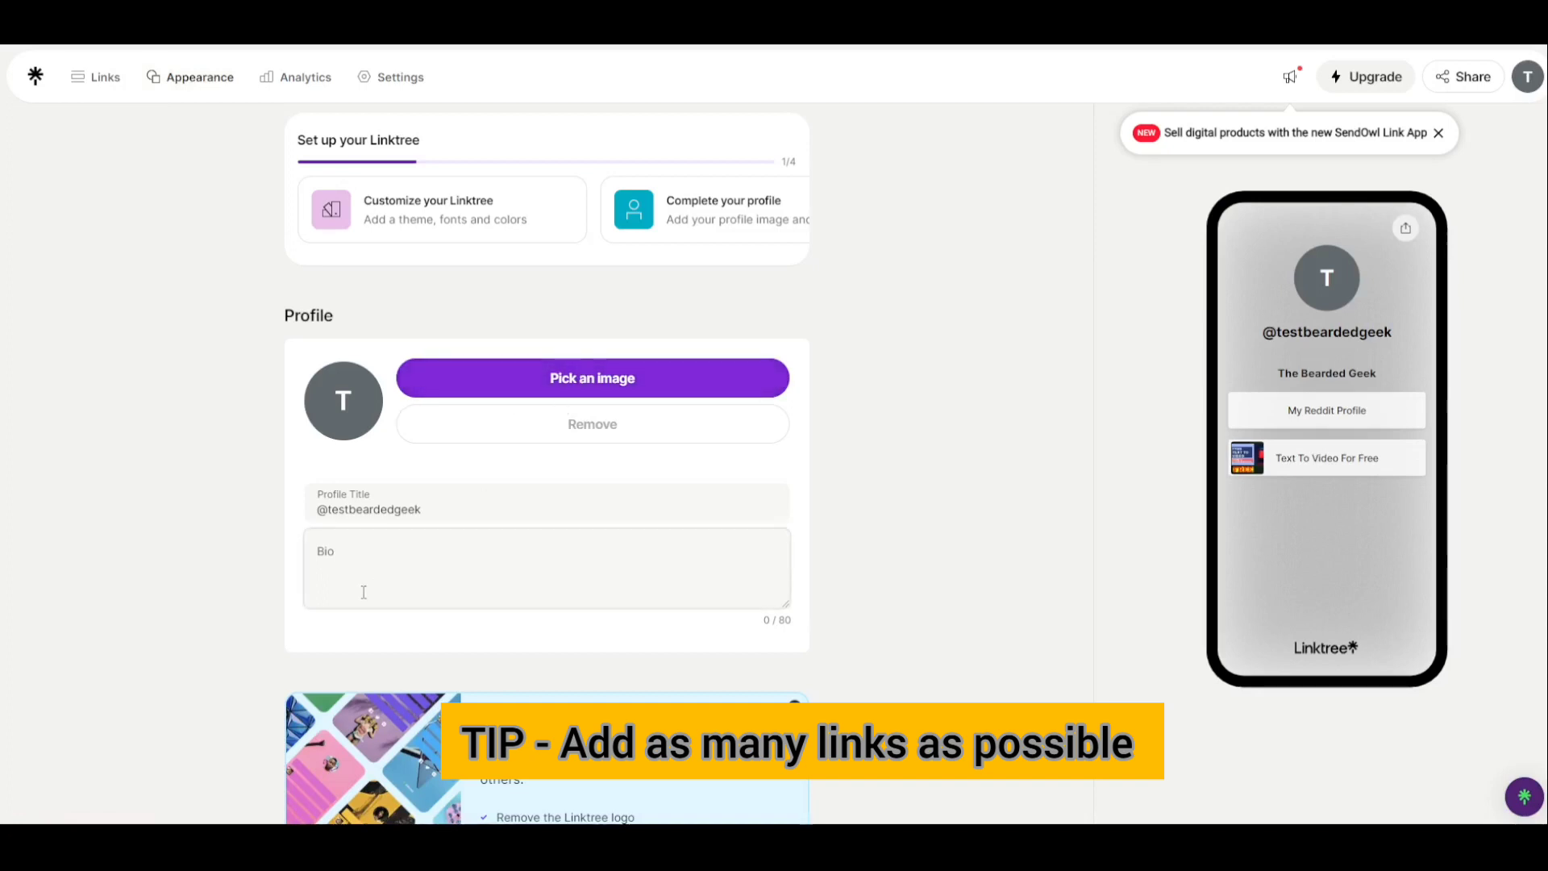
pyautogui.click(347, 515)
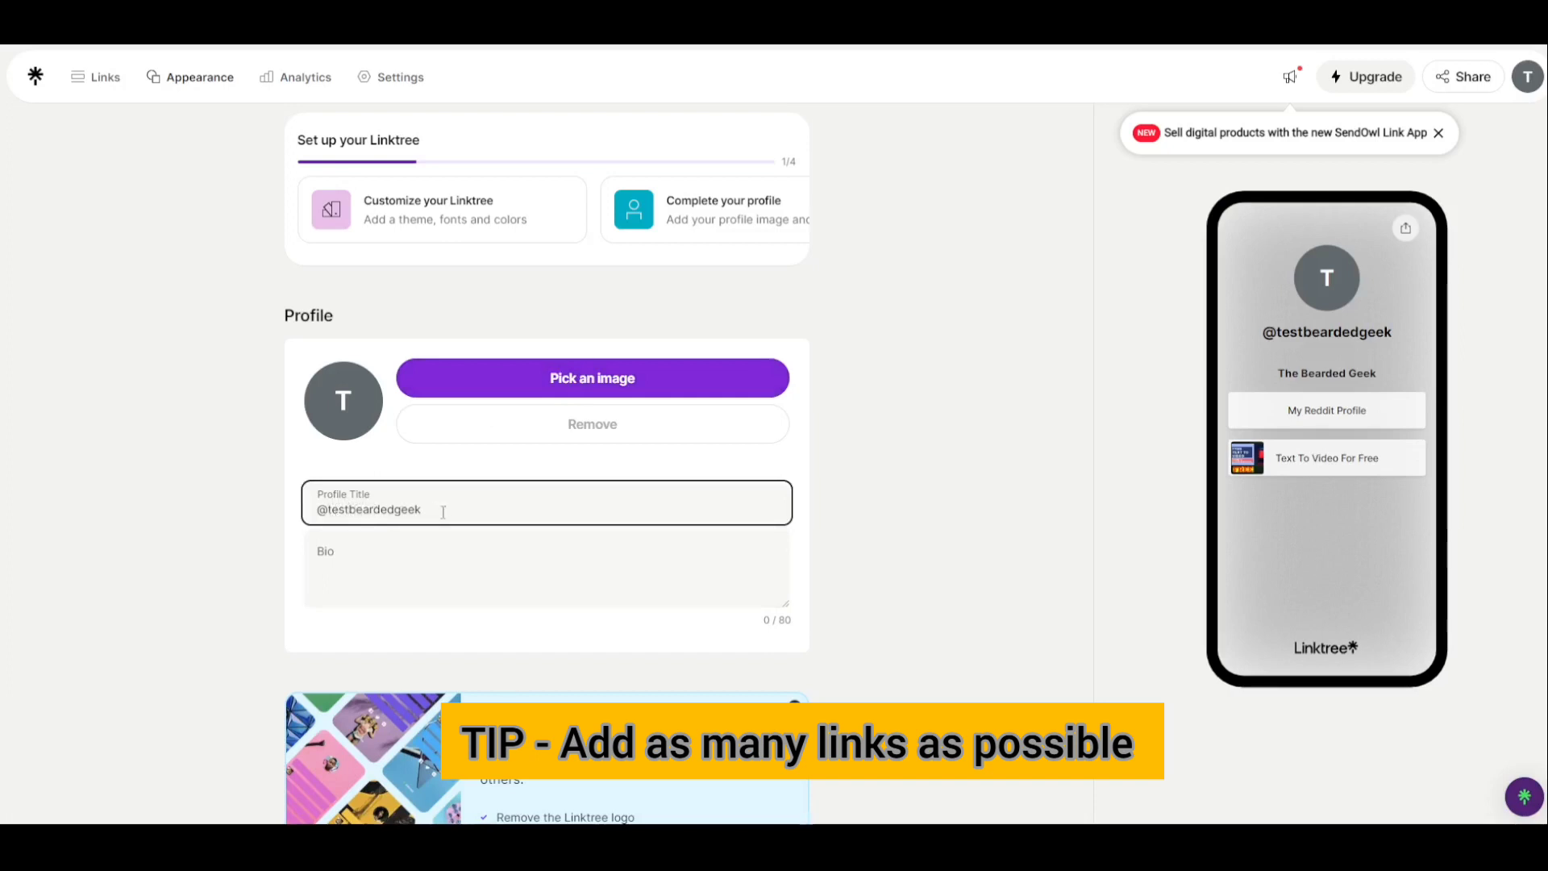
pyautogui.click(395, 558)
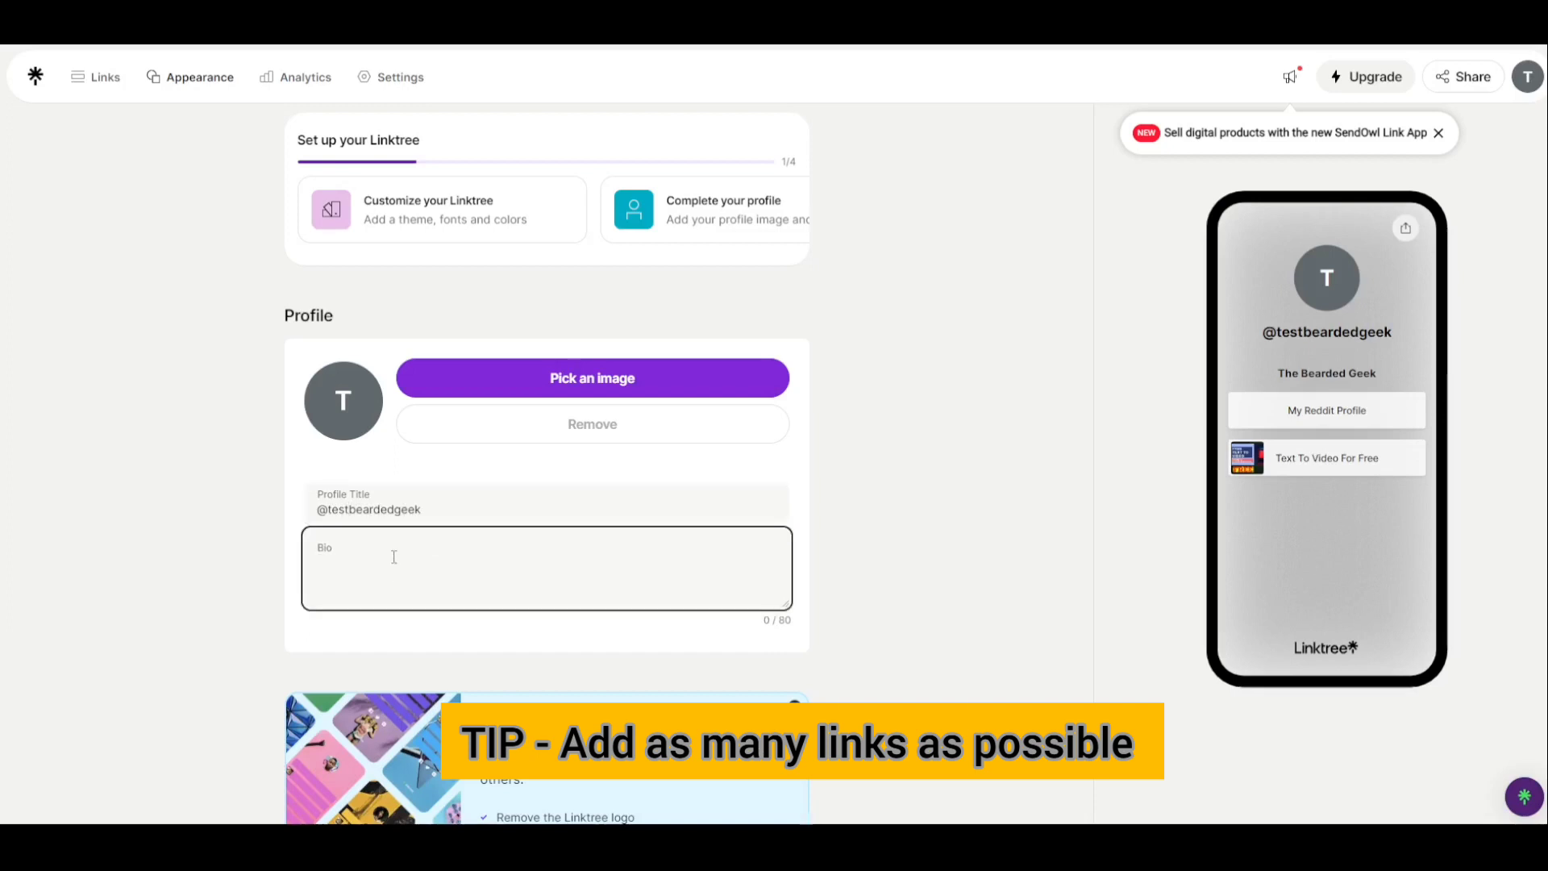
pyautogui.write('hahaha')
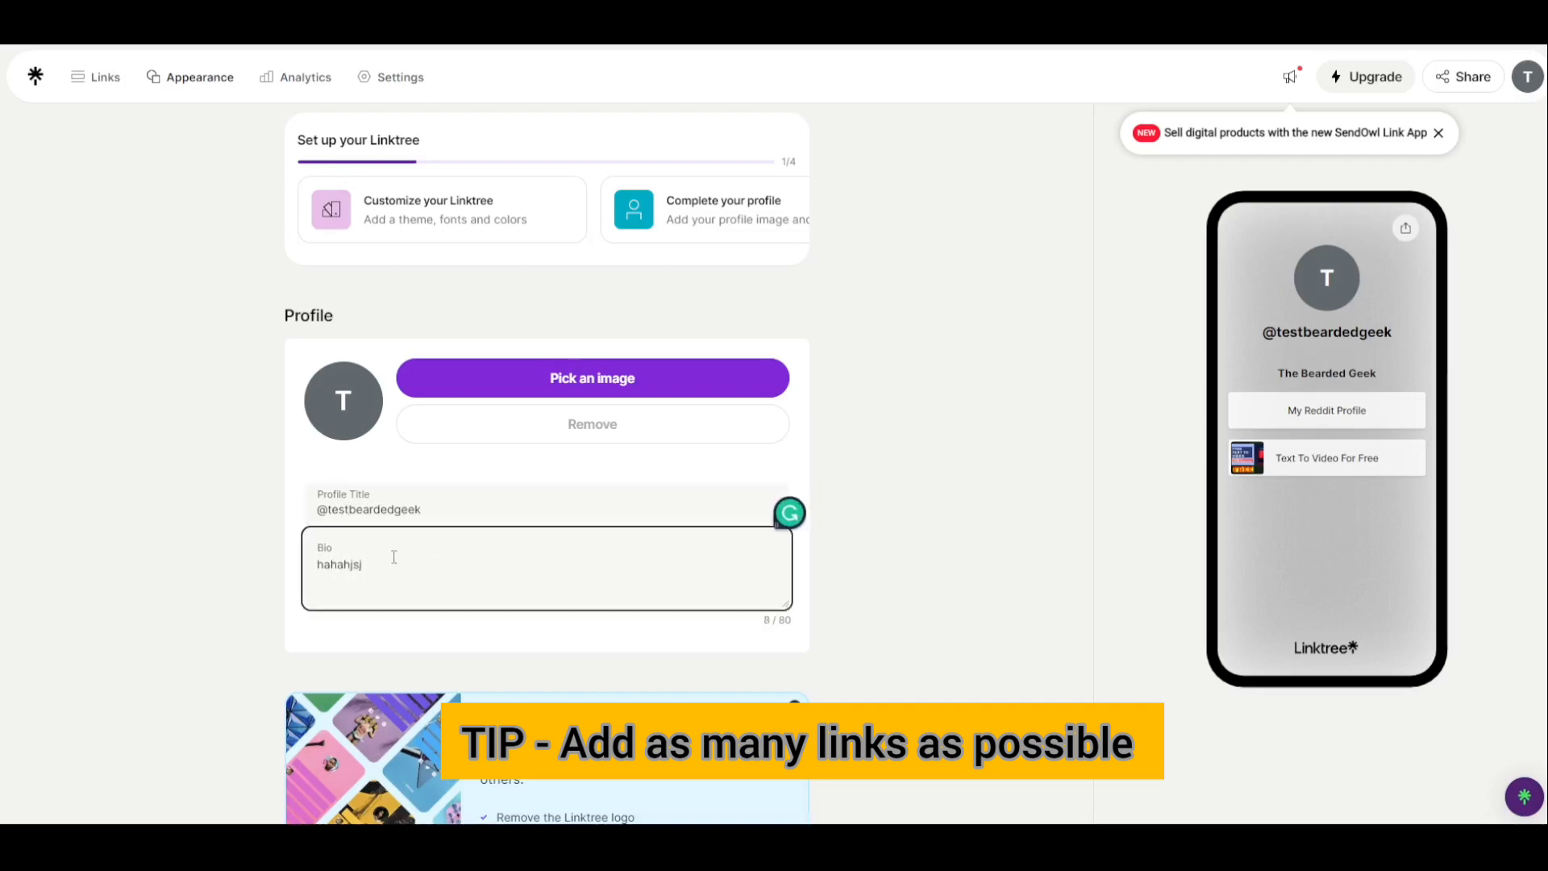
pyautogui.press('BackSpace')
pyautogui.press('BackSpace')
pyautogui.press('BackSpace')
pyautogui.press('BackSpace')
pyautogui.press('BackSpace')
pyautogui.press('BackSpace')
pyautogui.press('BackSpace')
# Set the profile bio to "I make videos about social media marketing".
pyautogui.write('I m')
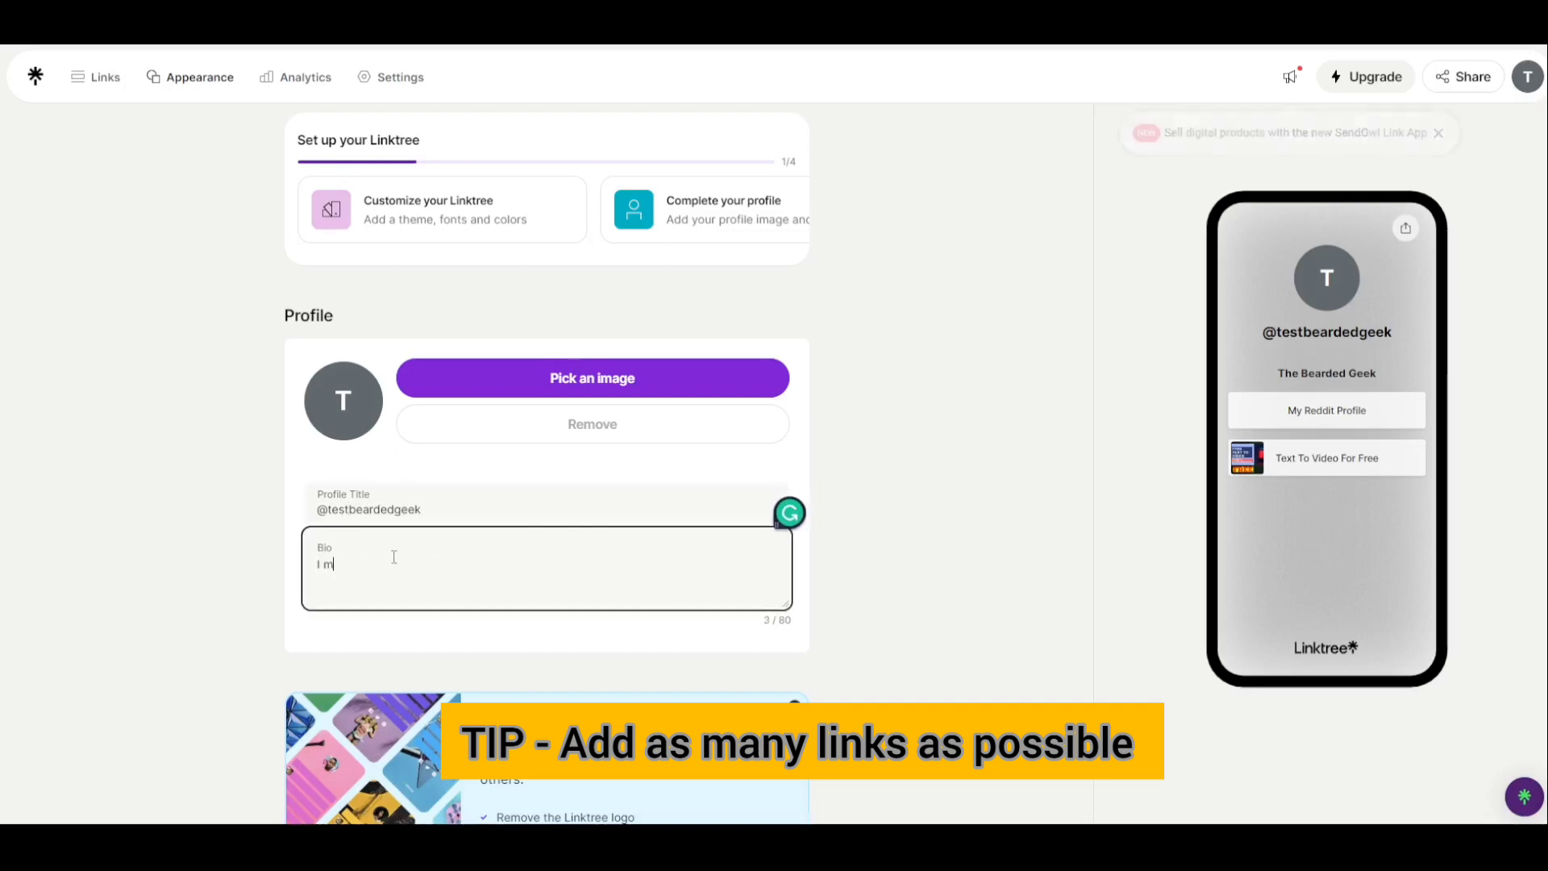
pyautogui.write('ake videos a')
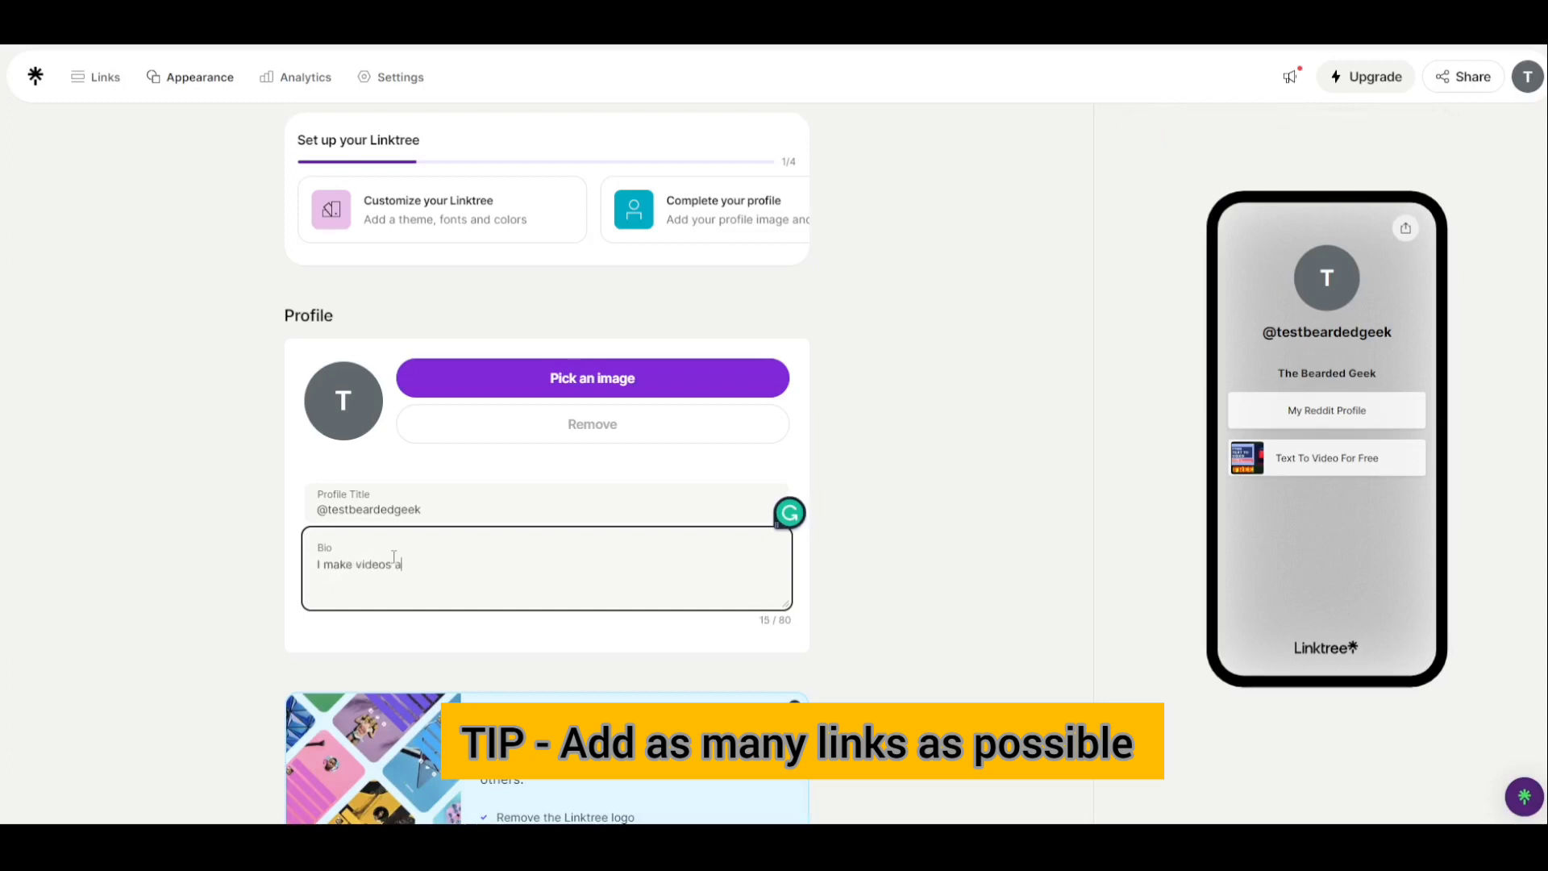
pyautogui.write('bout social media marketing')
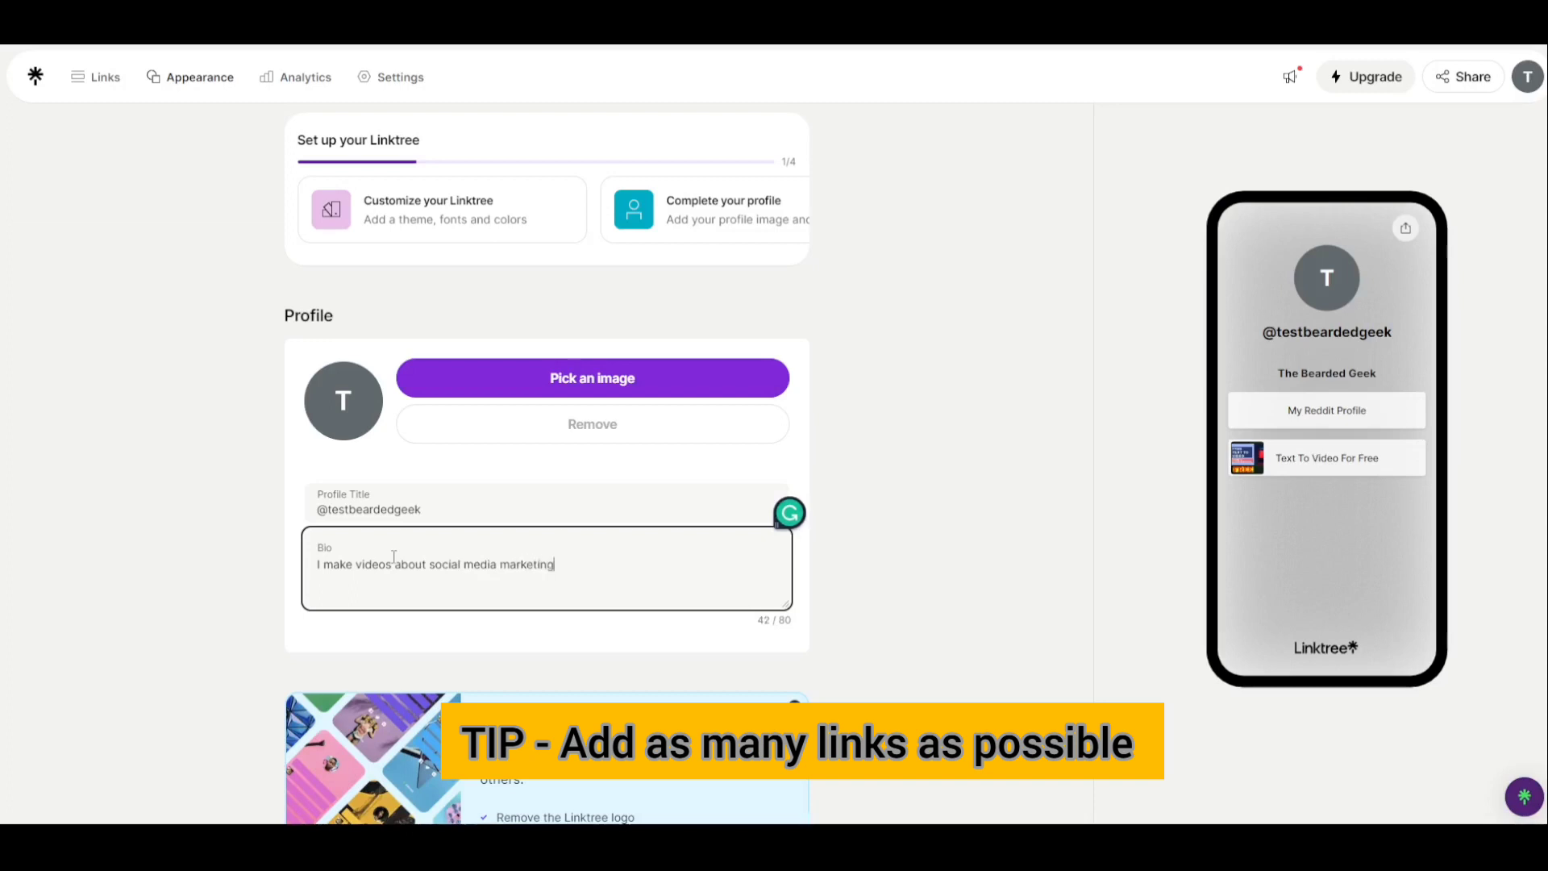
pyautogui.click(945, 448)
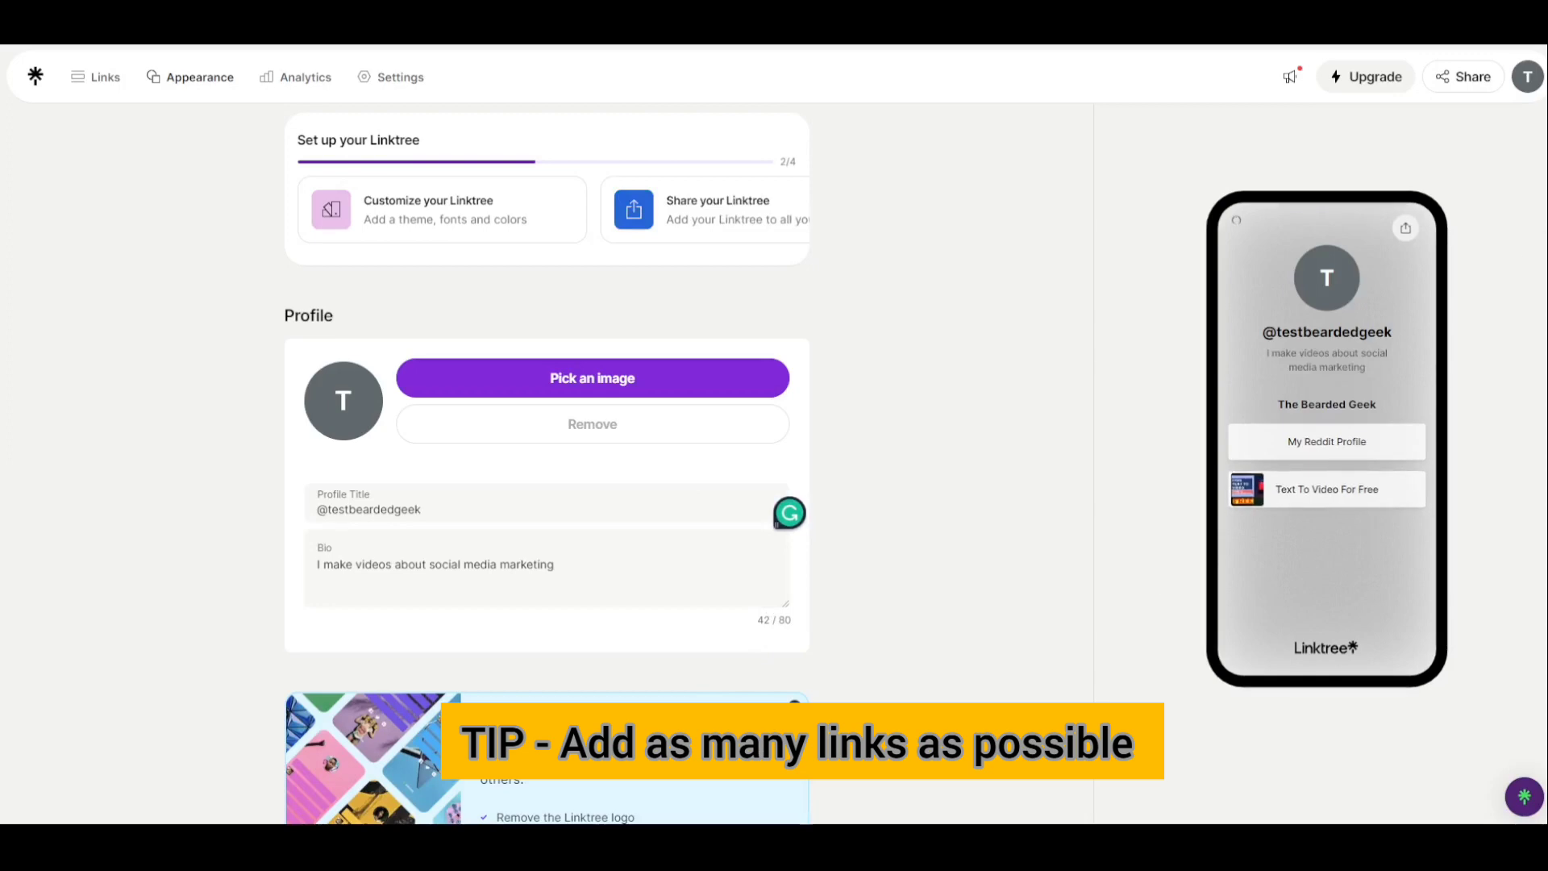
# Dismiss the Join the PROs promotion between the profile details and the themes.
pyautogui.scroll(-2, 791, 622)
pyautogui.scroll(-2, 861, 303)
pyautogui.scroll(-1, 860, 304)
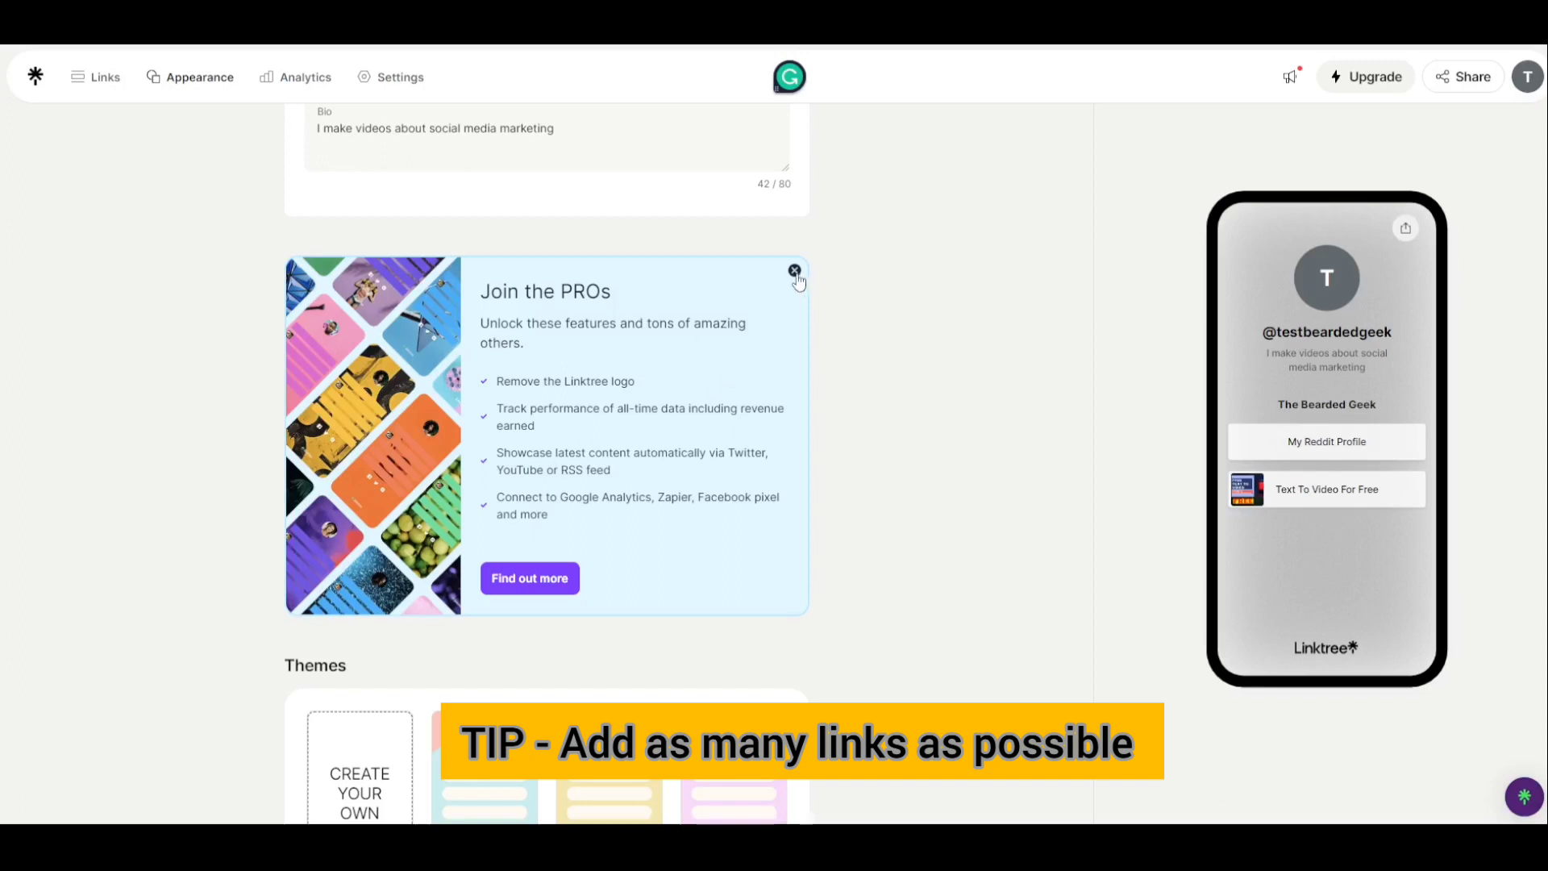
pyautogui.click(795, 272)
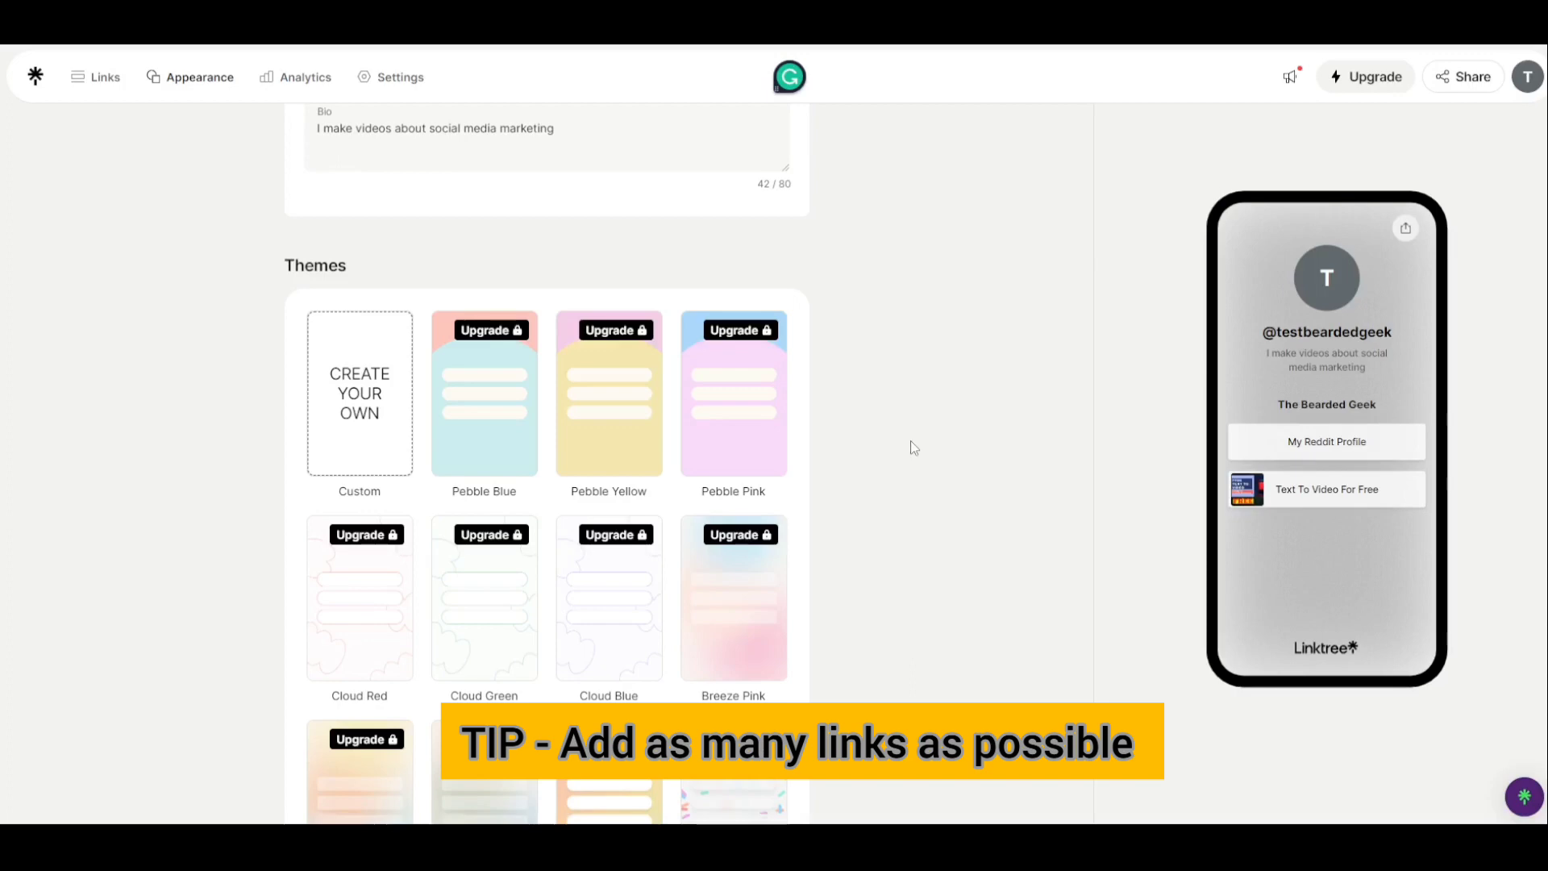
# Try the free Iris, Poppy and Air Grey themes on the page.
pyautogui.scroll(-9, 547, 465)
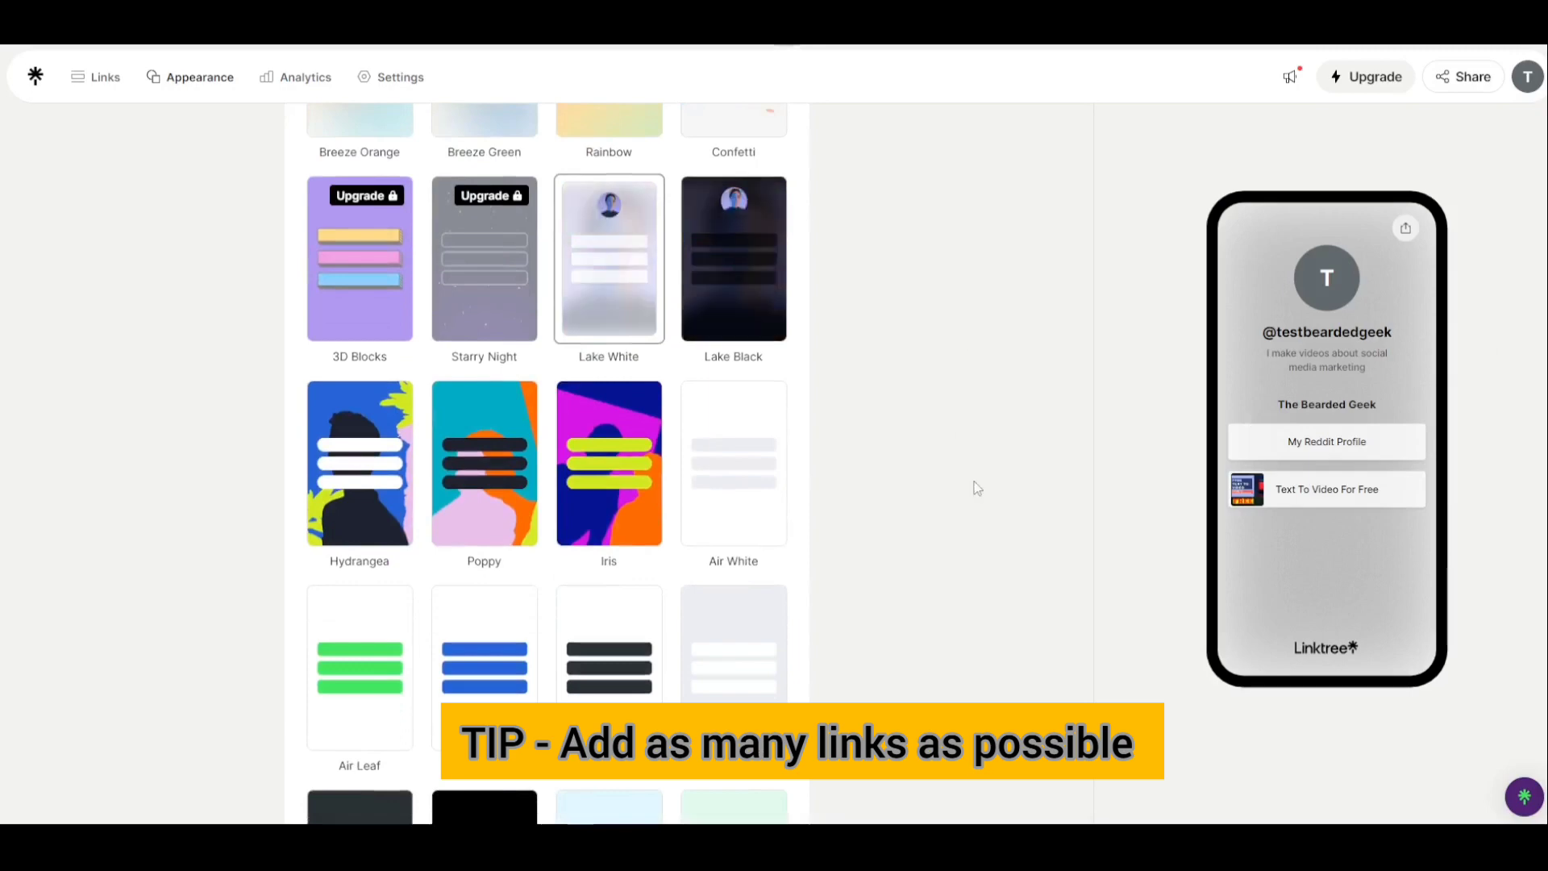
pyautogui.click(616, 421)
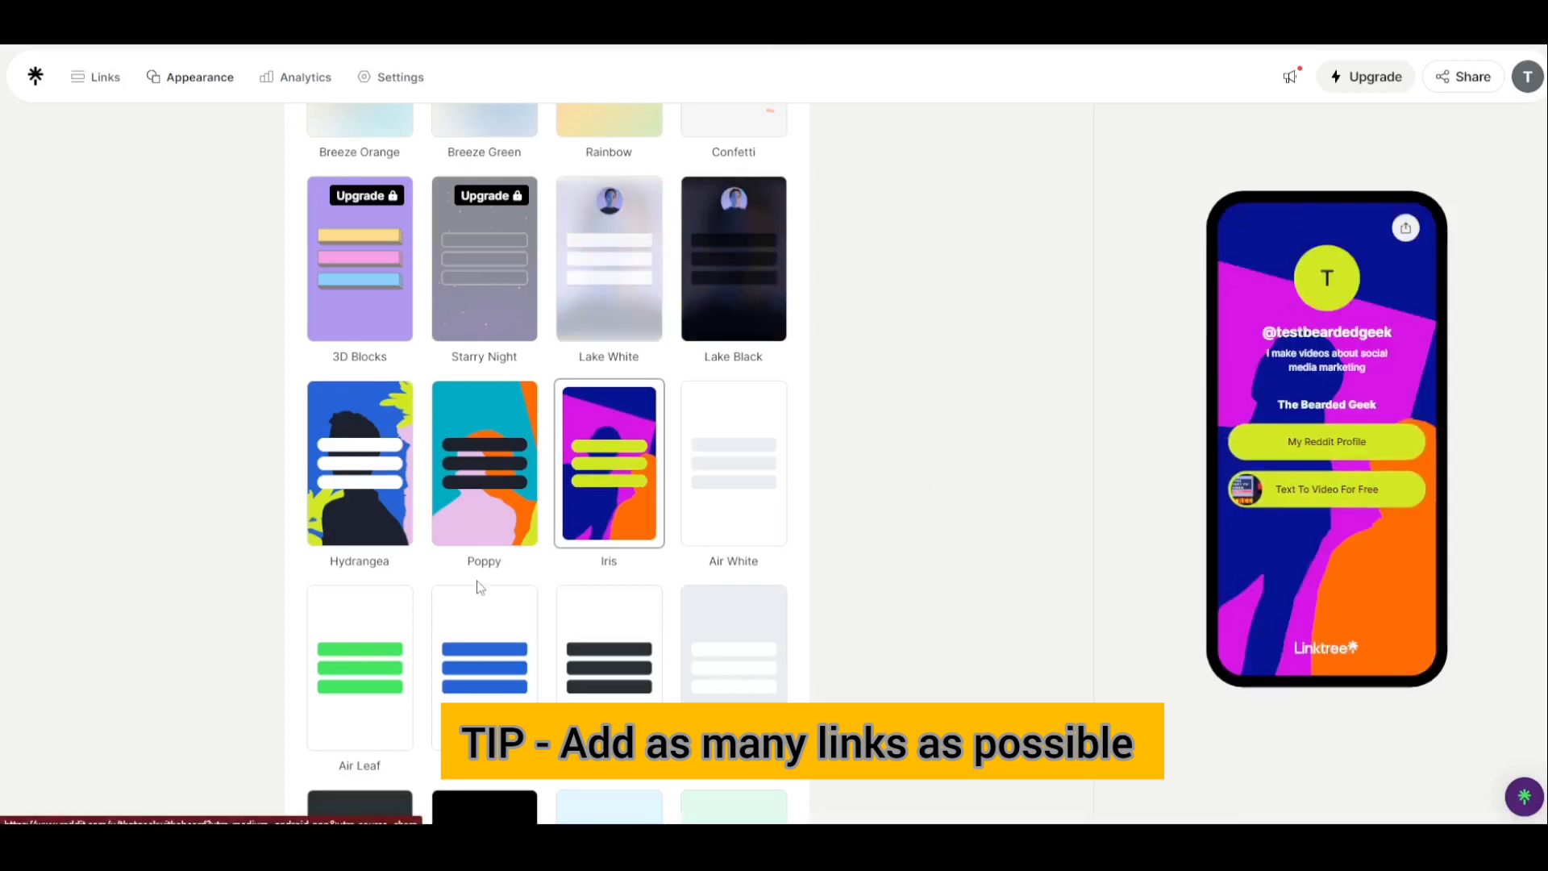
pyautogui.click(505, 414)
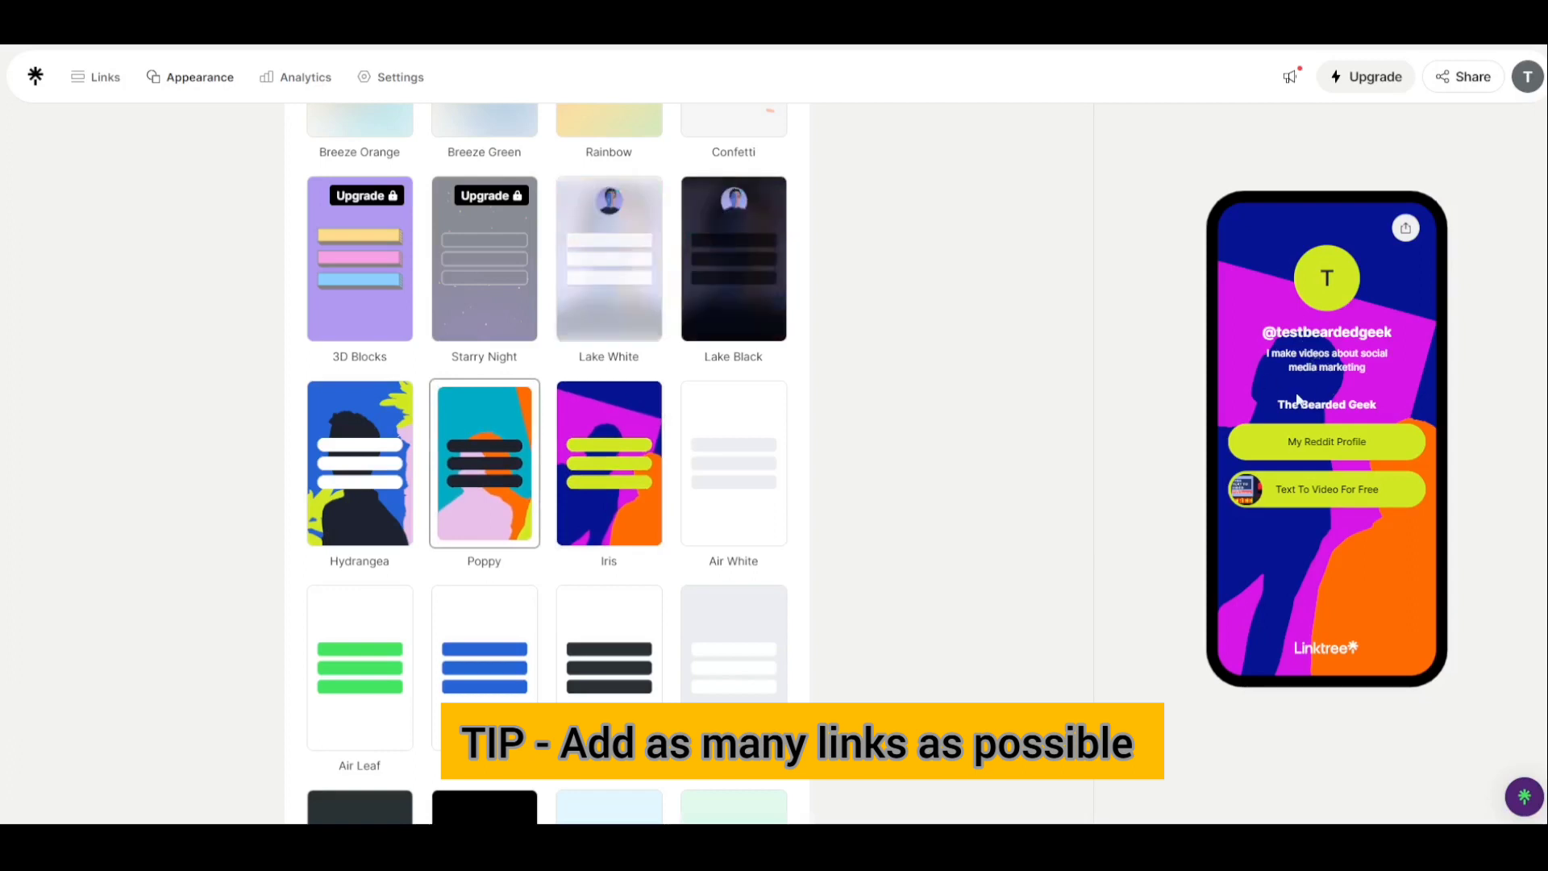
pyautogui.click(726, 623)
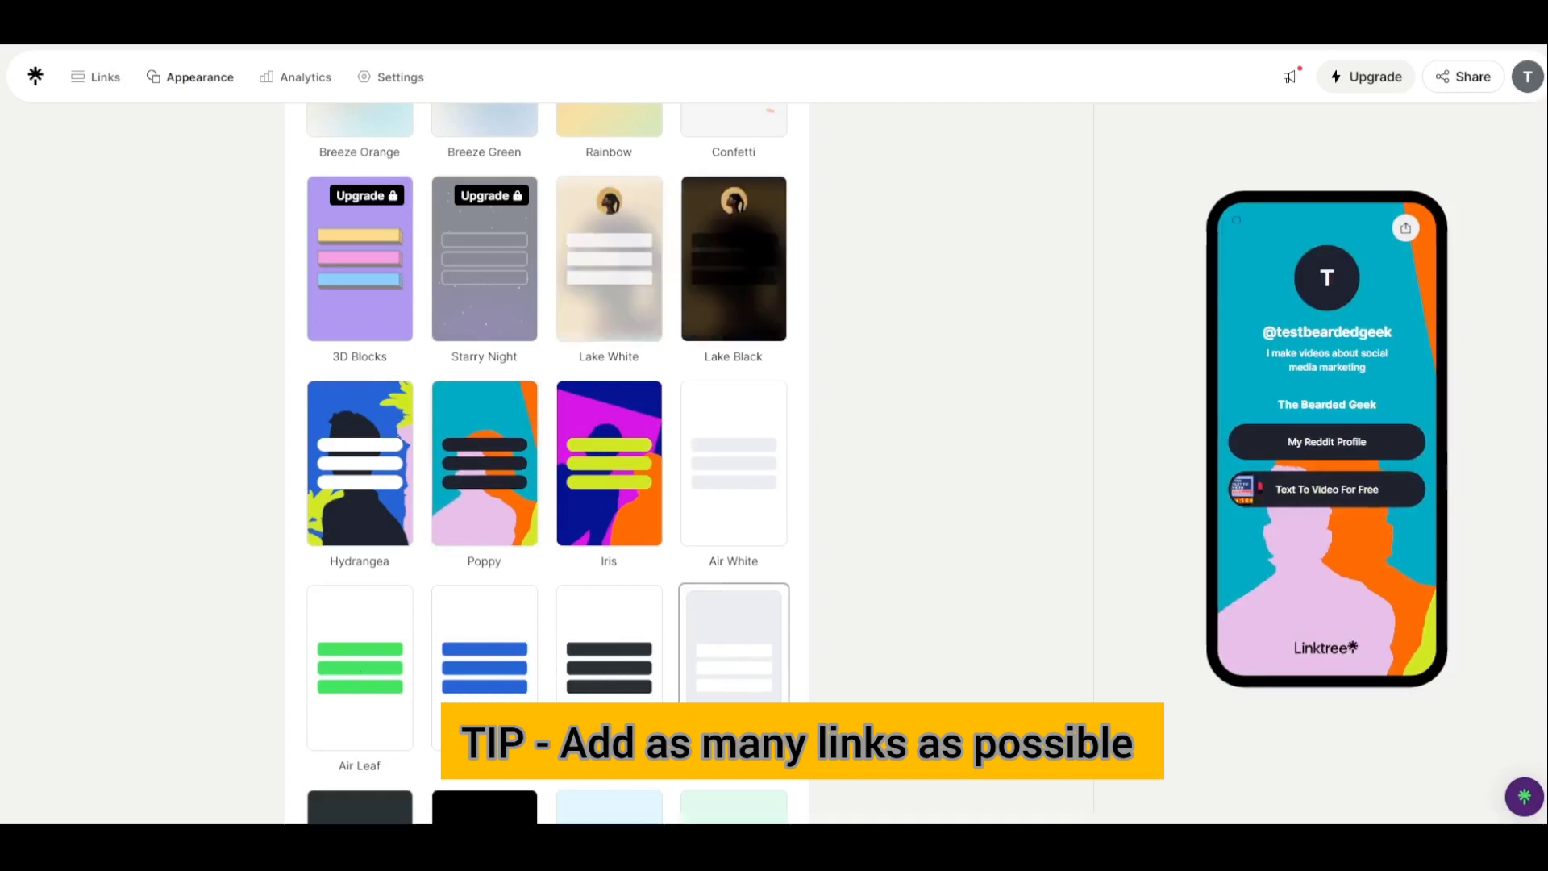
# Set the page background to Gradient in the custom appearance options.
pyautogui.scroll(-5, 548, 460)
pyautogui.scroll(-9, 549, 460)
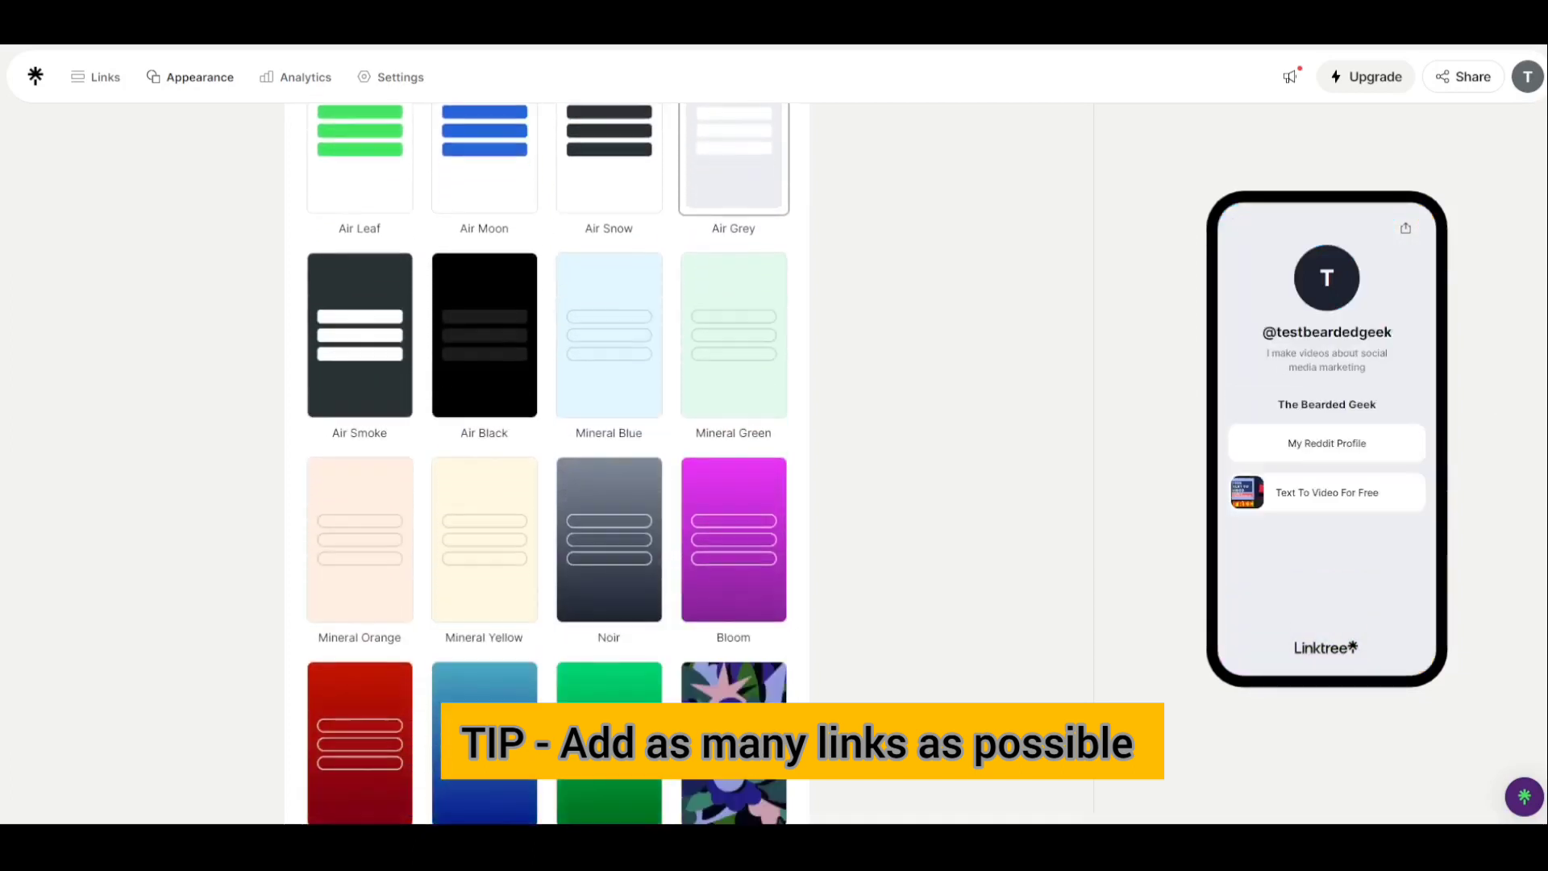
pyautogui.scroll(-6, 545, 463)
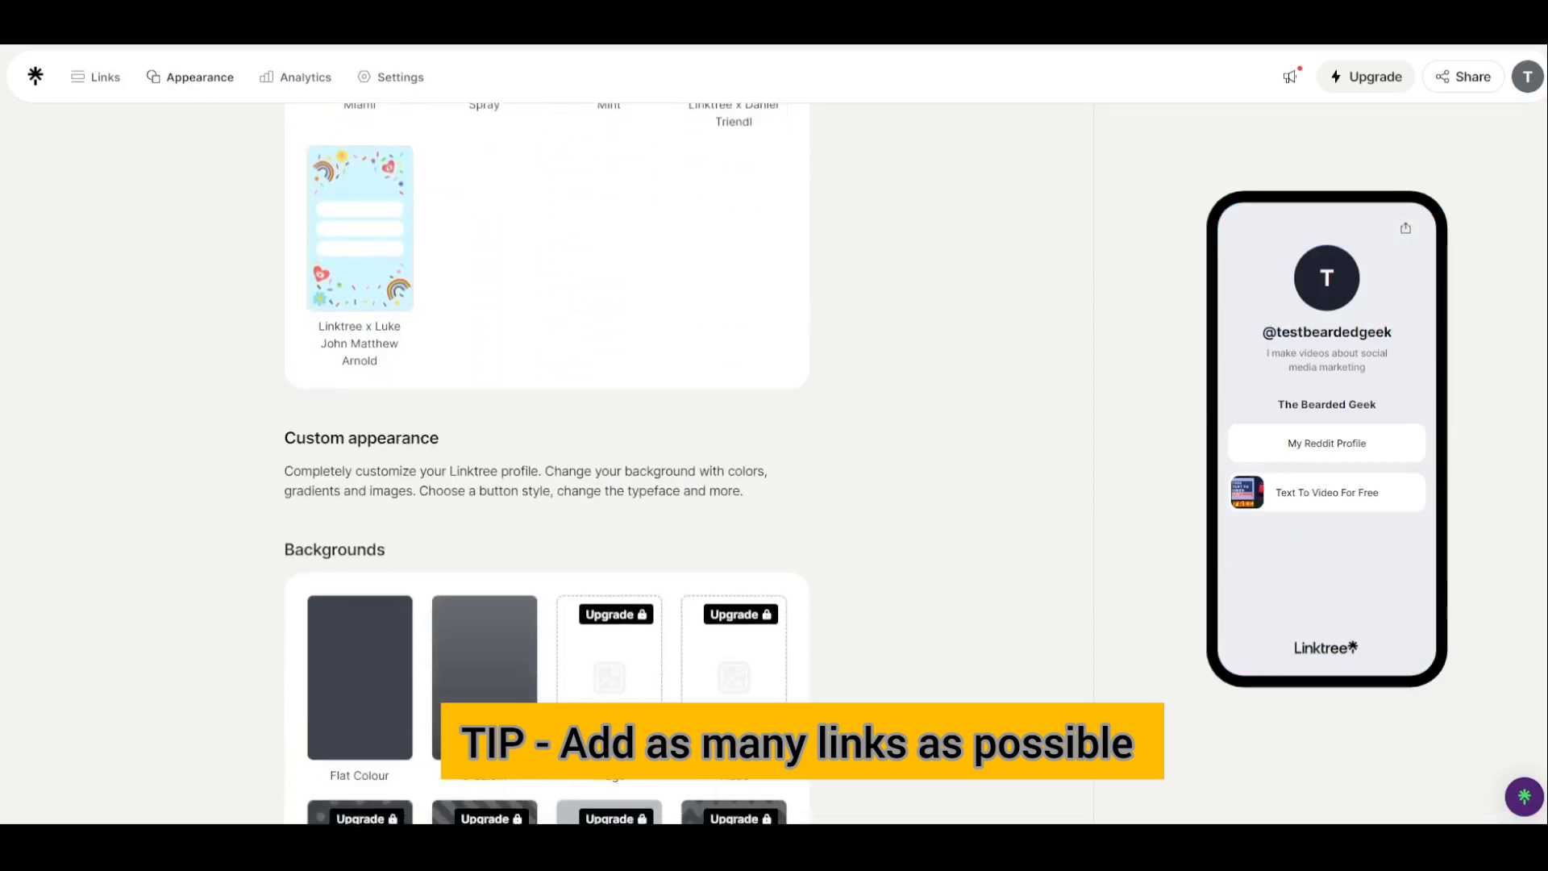
pyautogui.scroll(-1, 347, 457)
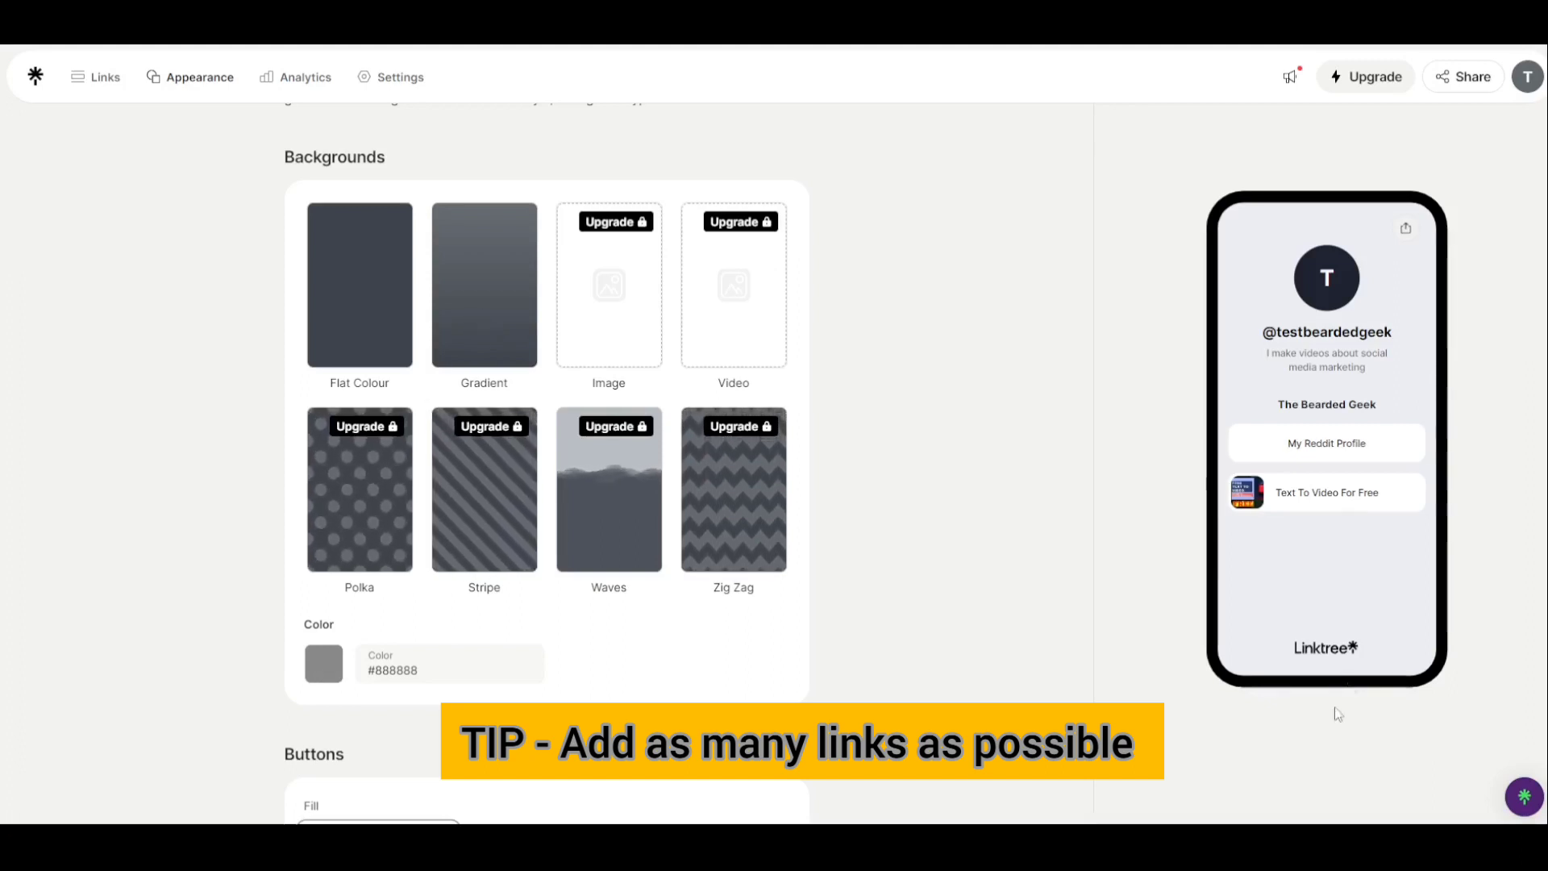
pyautogui.click(487, 286)
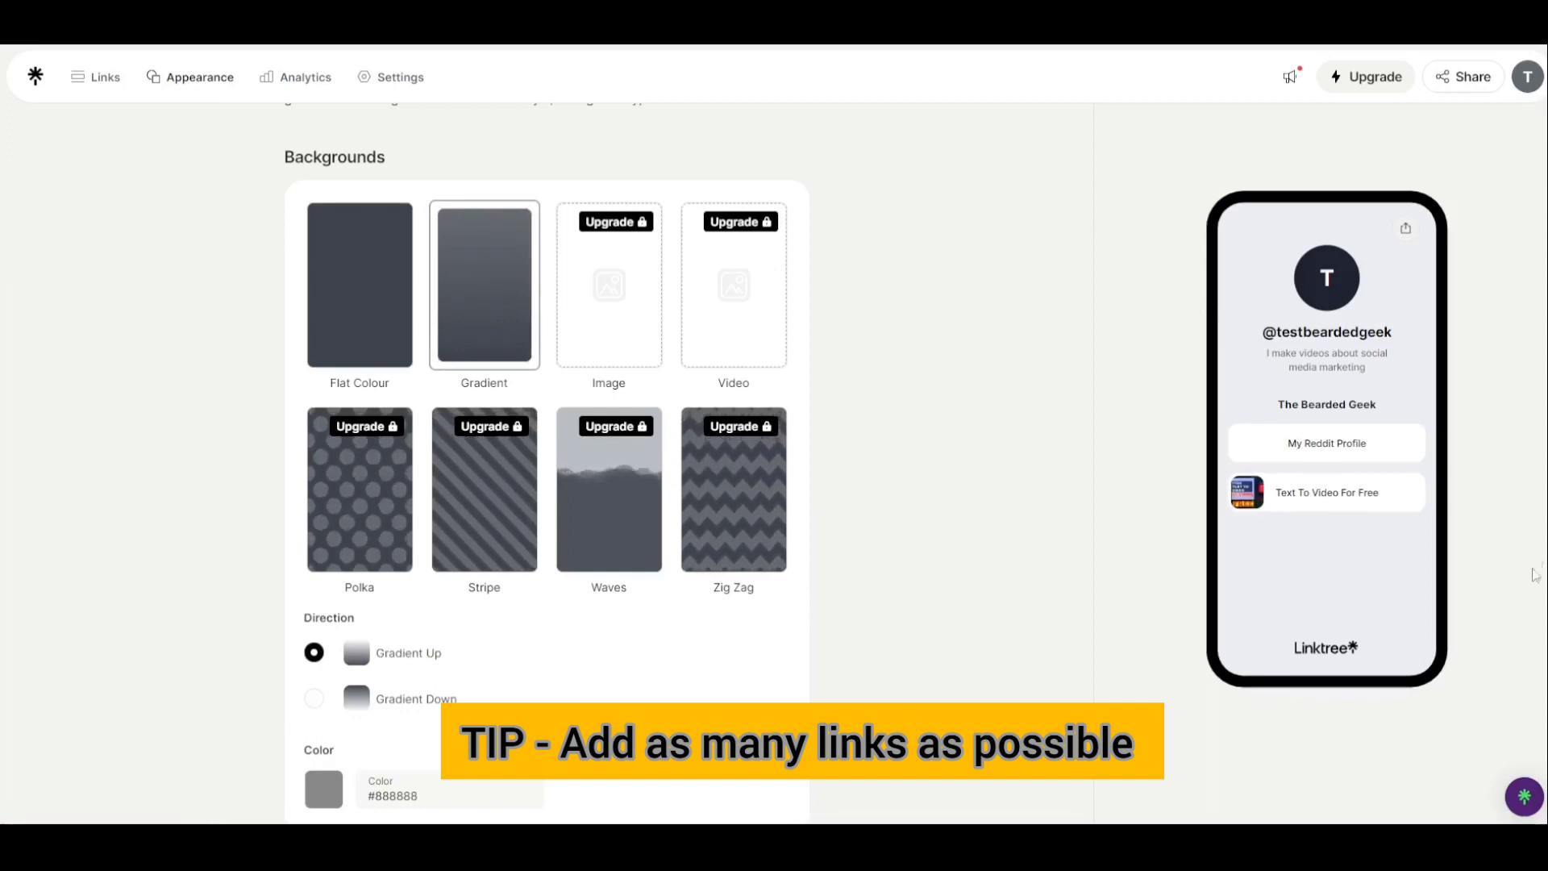
pyautogui.scroll(-2, 1209, 484)
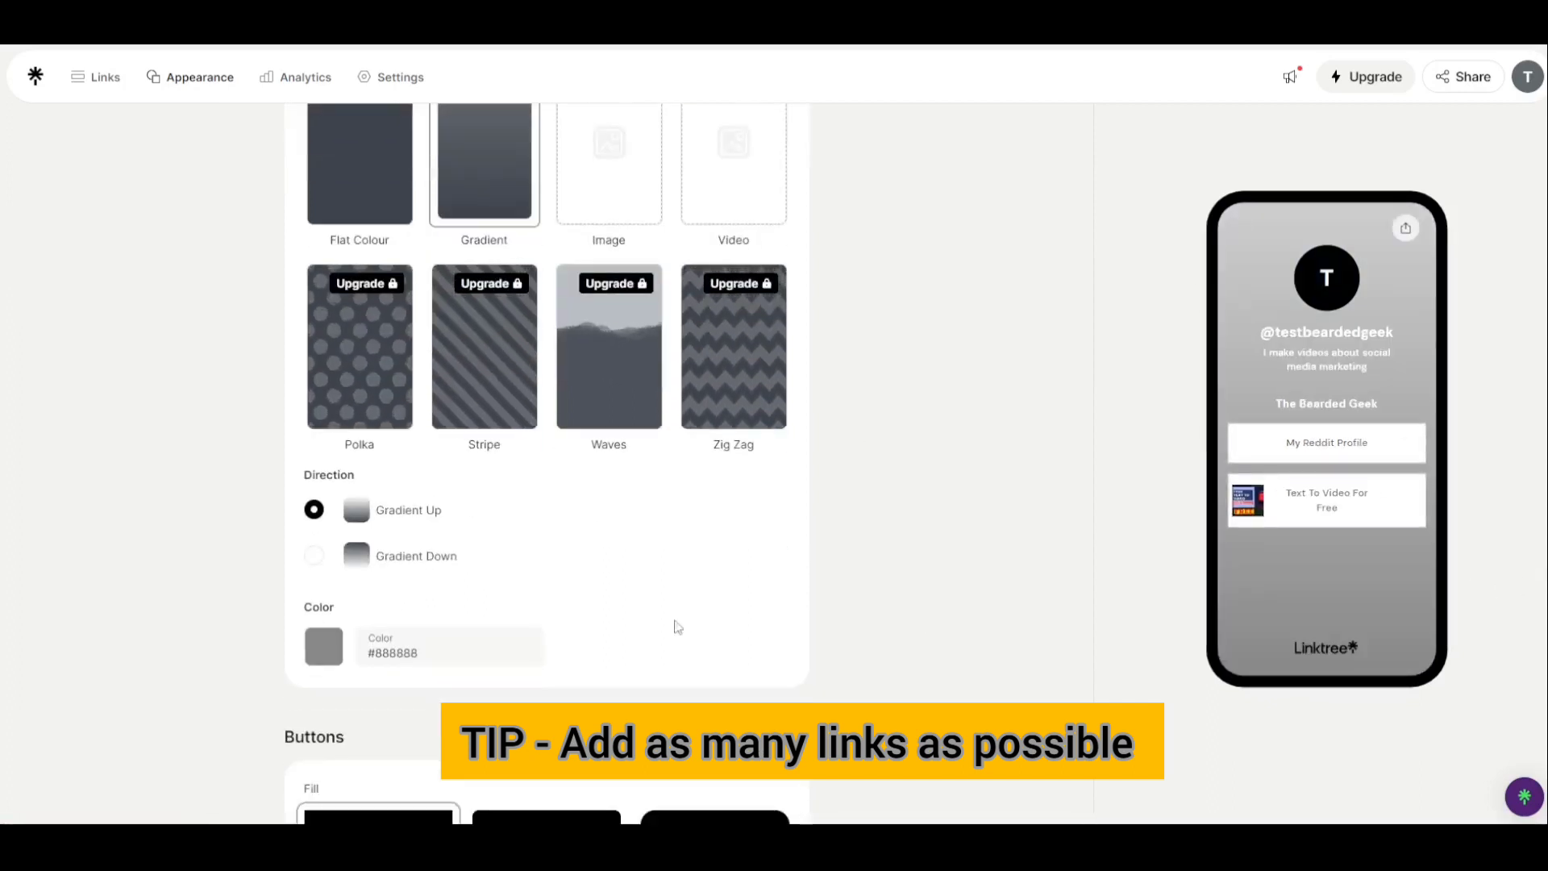
# Set the gradient background's color to the yellow #d8ce19.
pyautogui.click(323, 651)
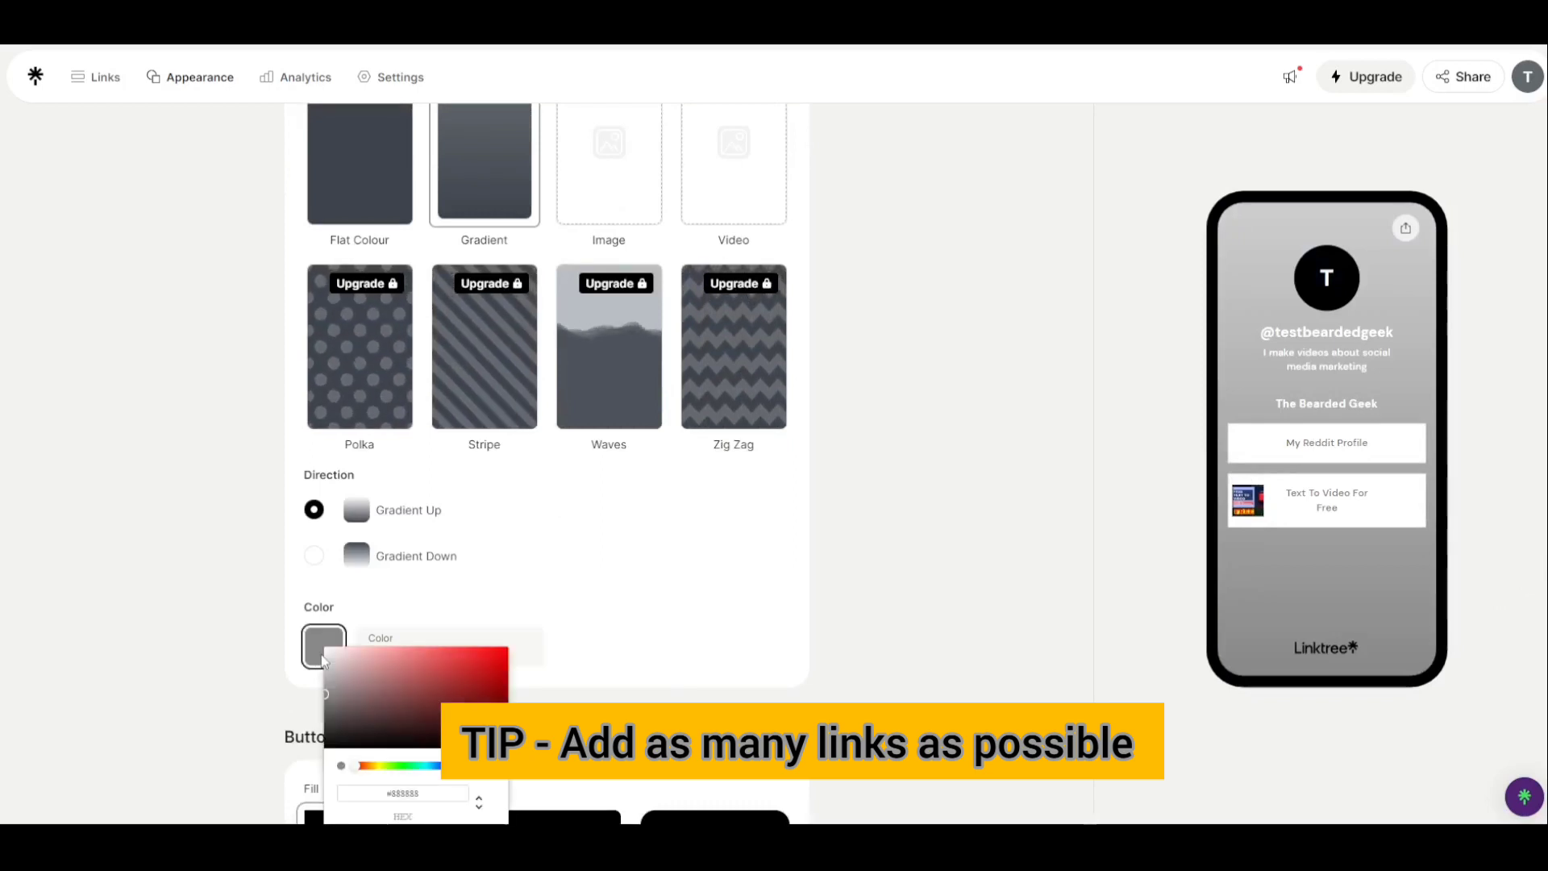
pyautogui.click(378, 768)
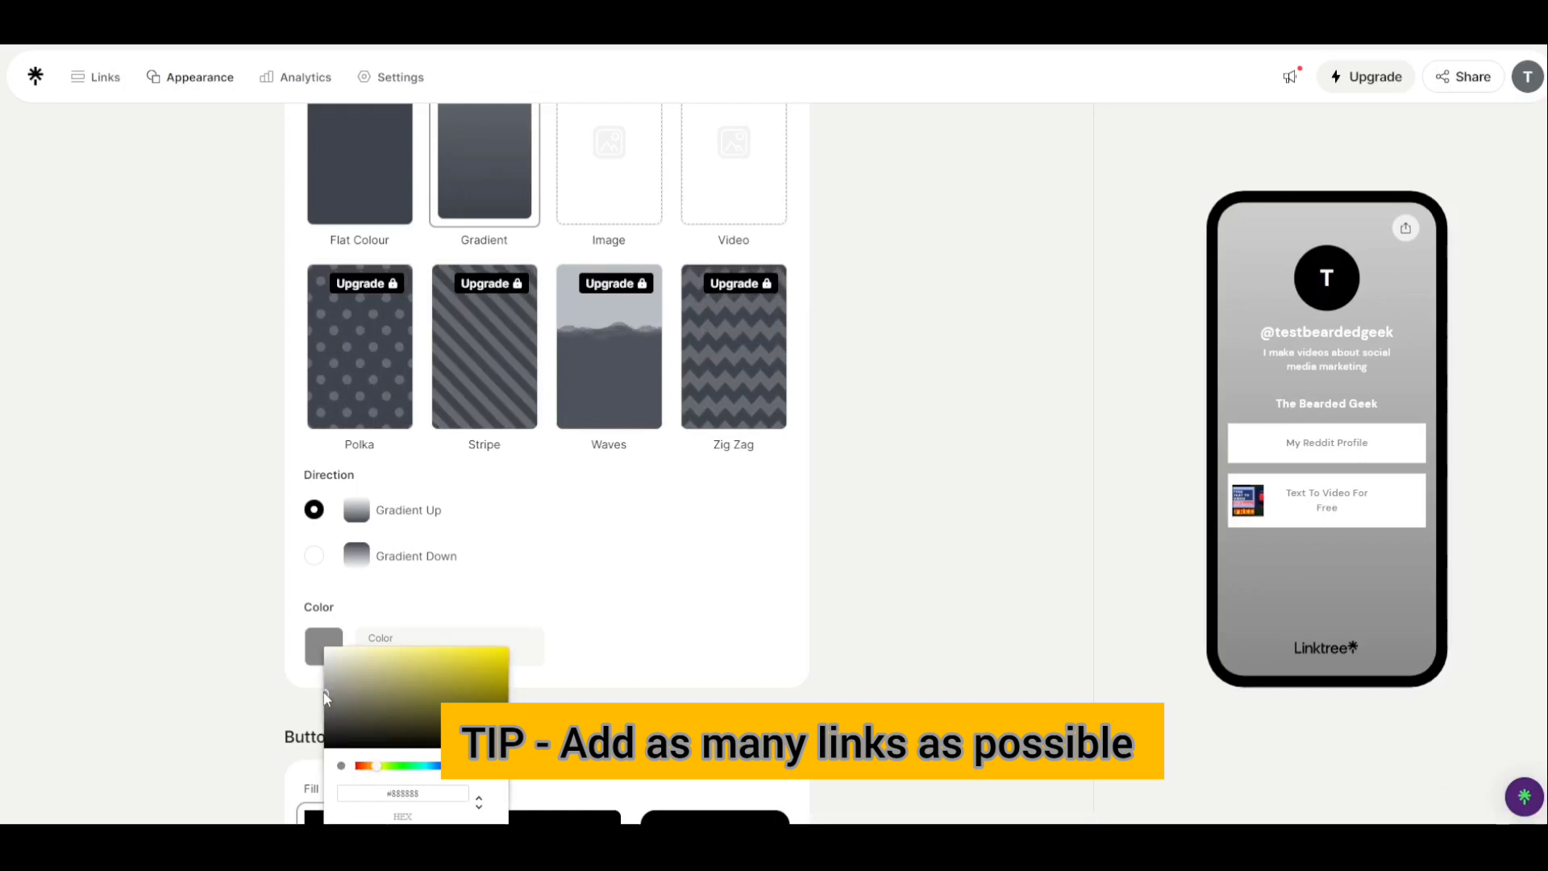
pyautogui.click(471, 666)
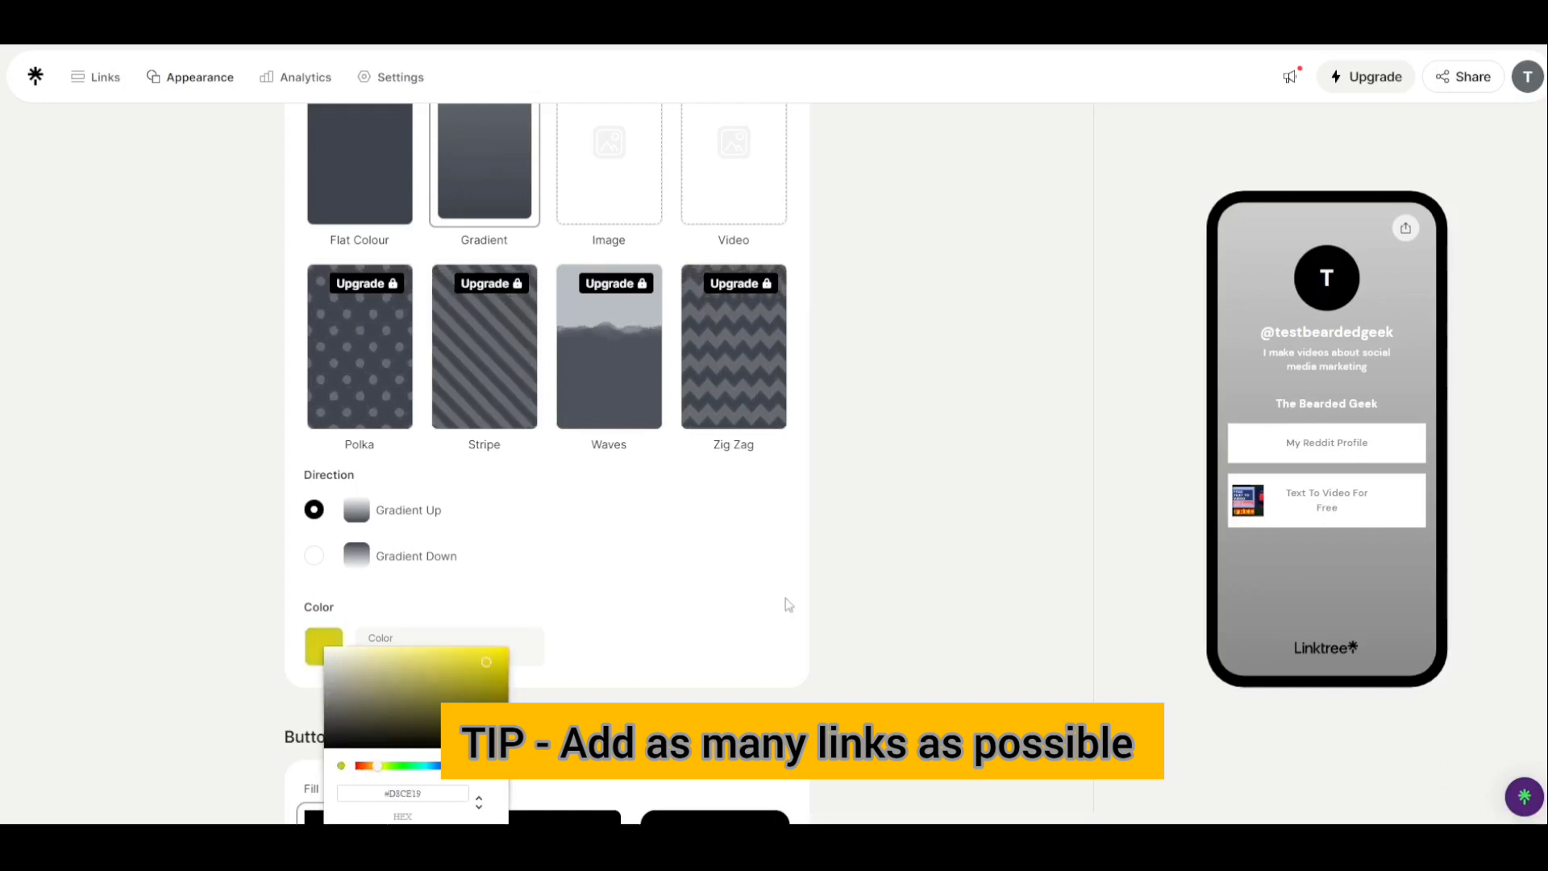
pyautogui.click(848, 615)
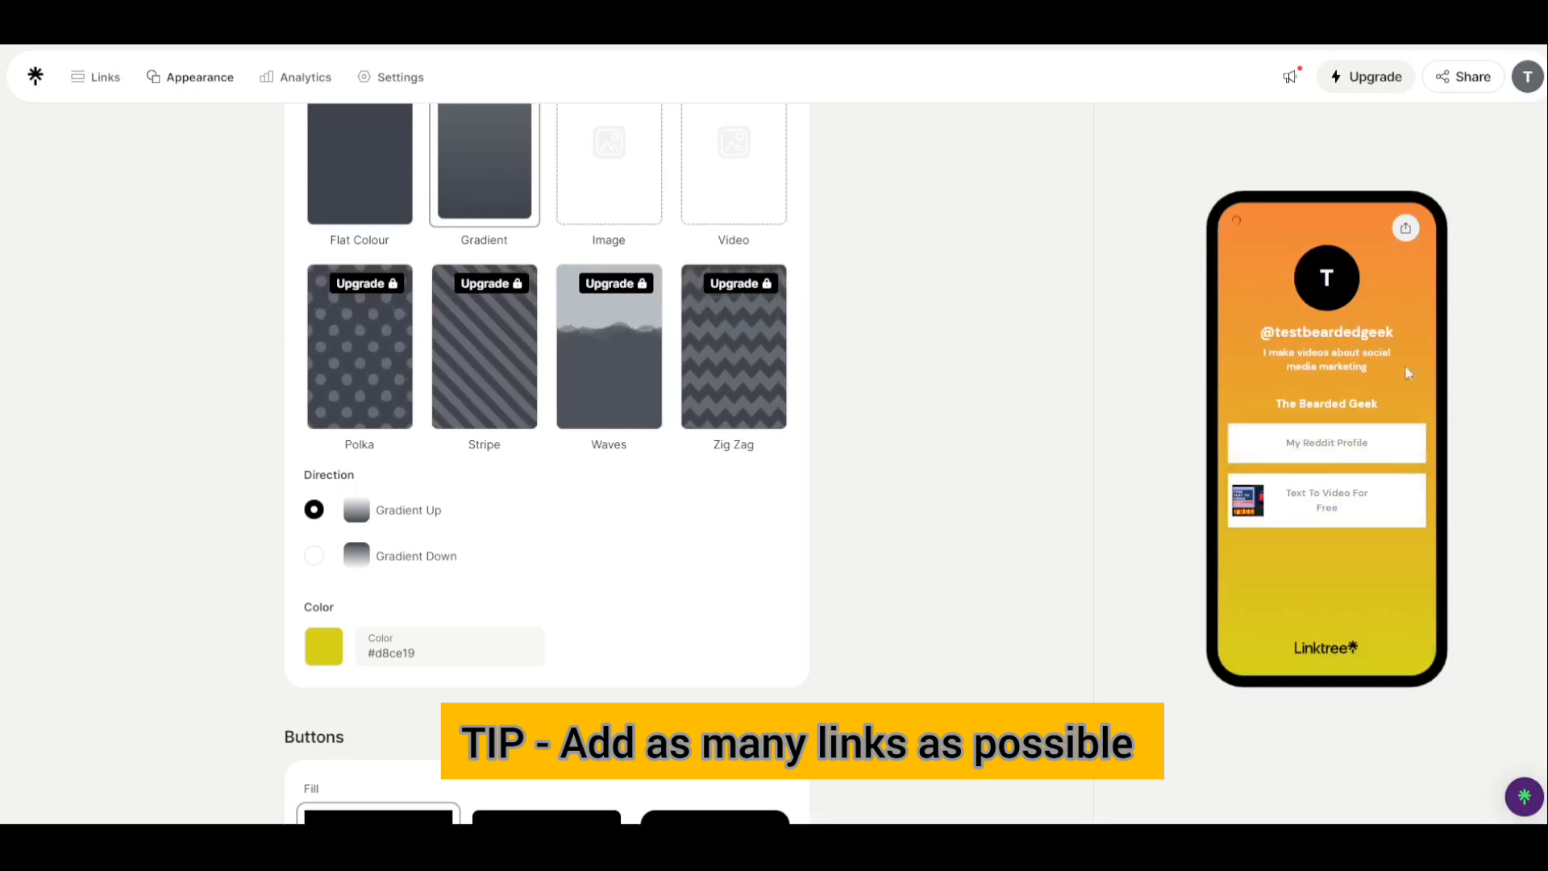
# Give the link buttons the fully rounded Fill style and set the button color to red #f31010.
pyautogui.scroll(-5, 970, 572)
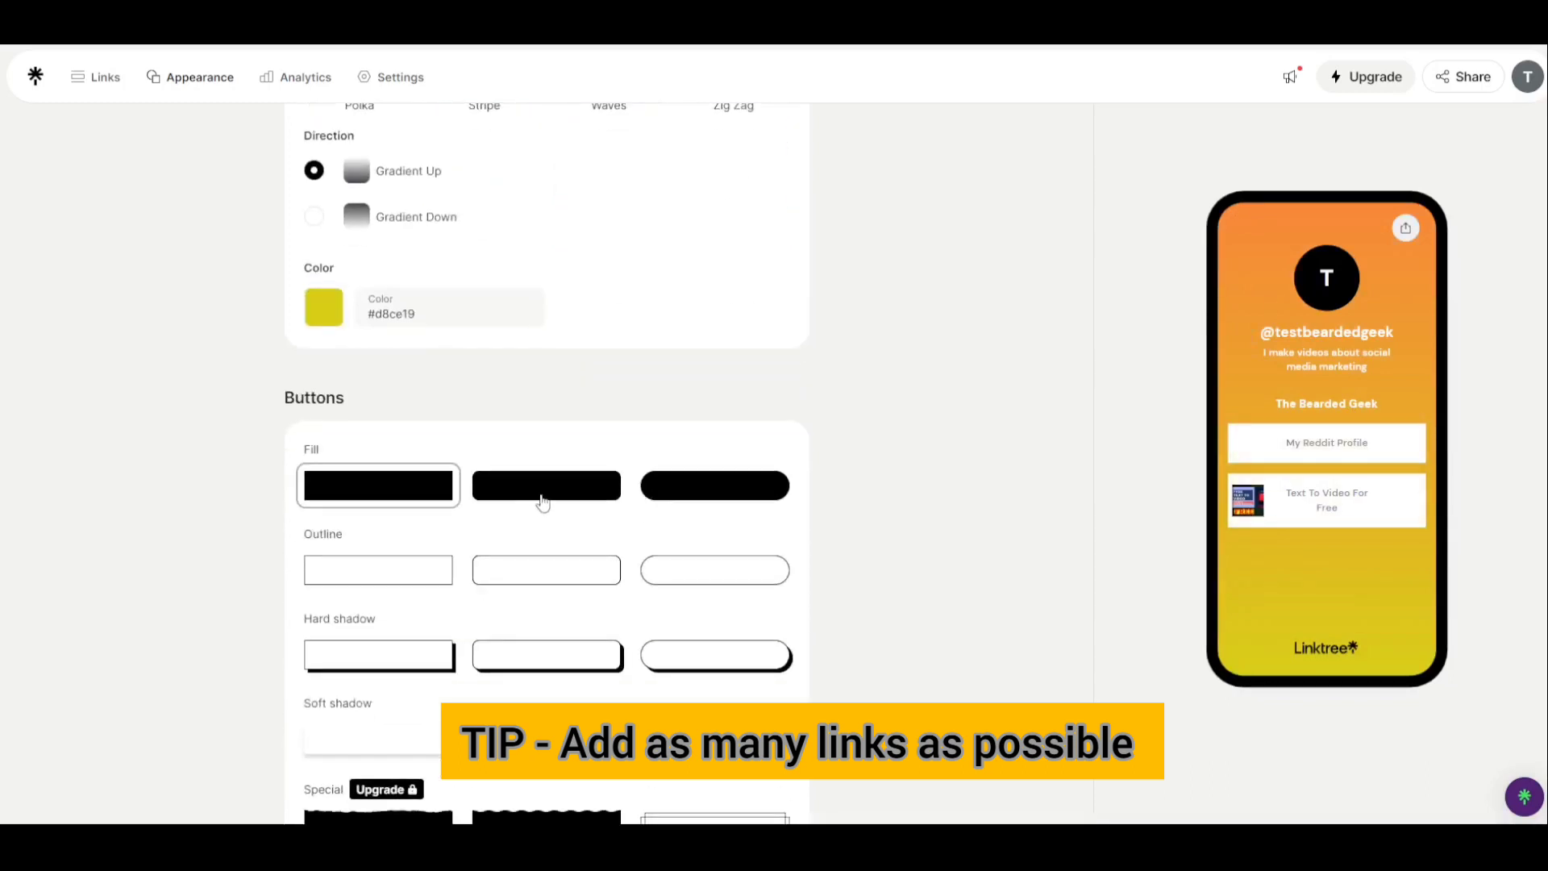
pyautogui.click(669, 500)
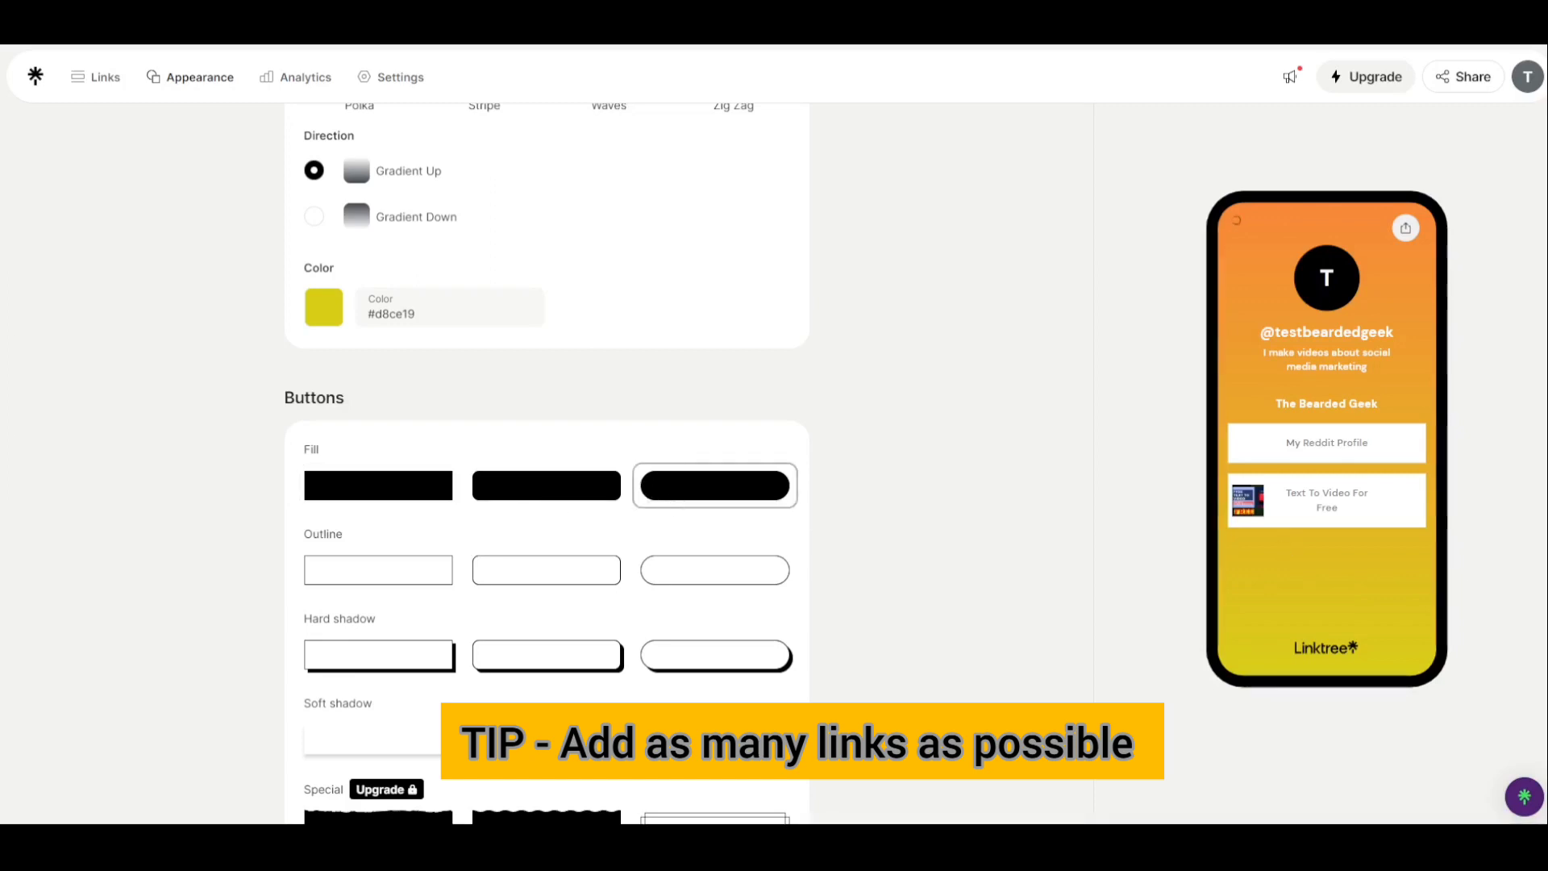
pyautogui.scroll(-4, 546, 464)
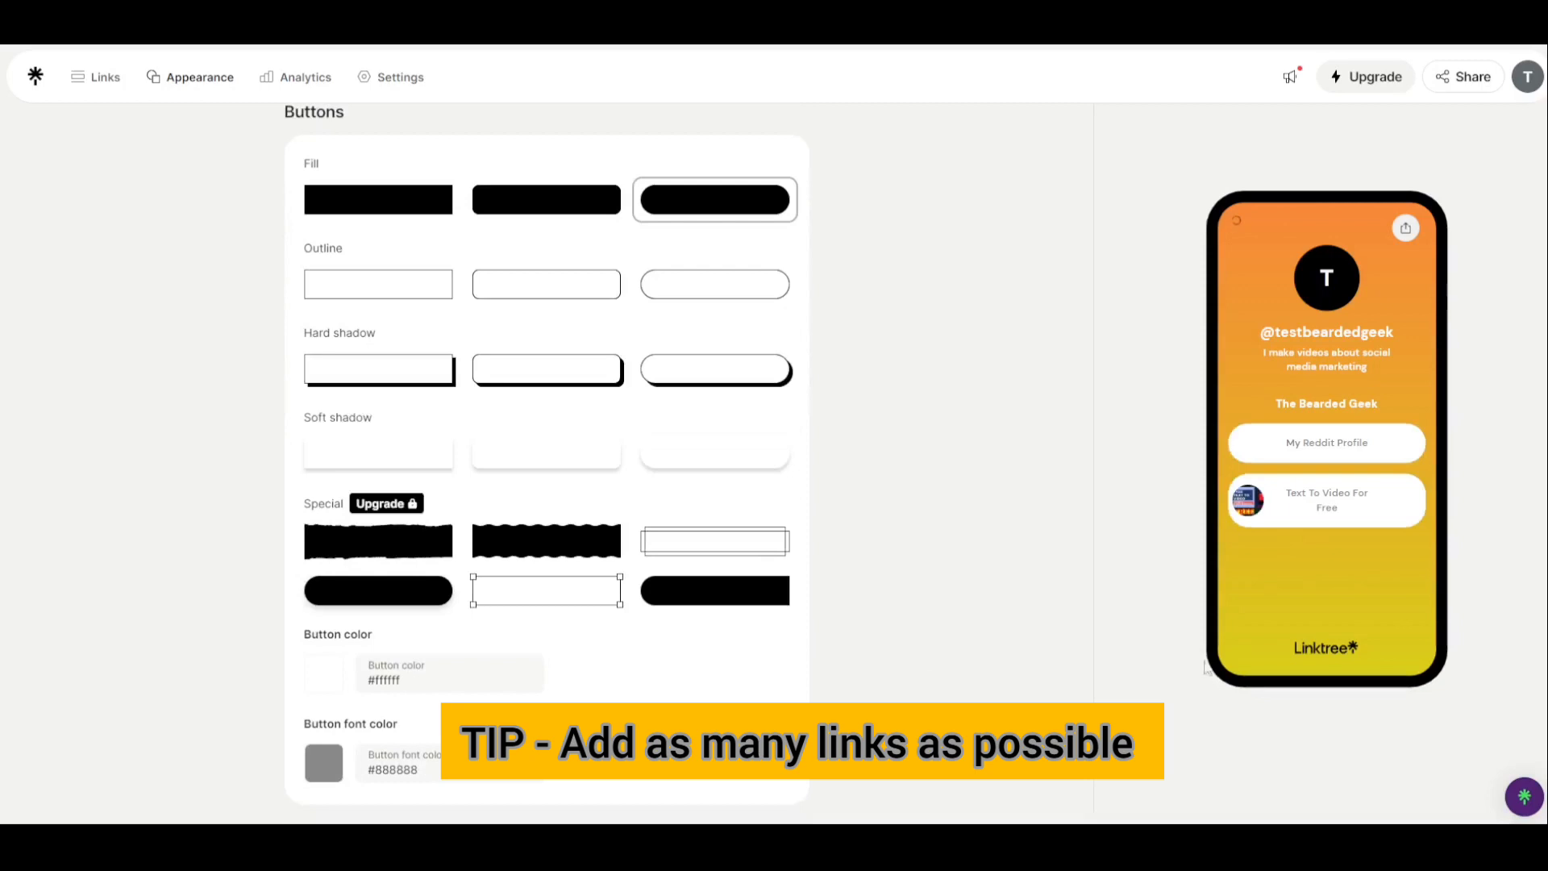
pyautogui.click(325, 683)
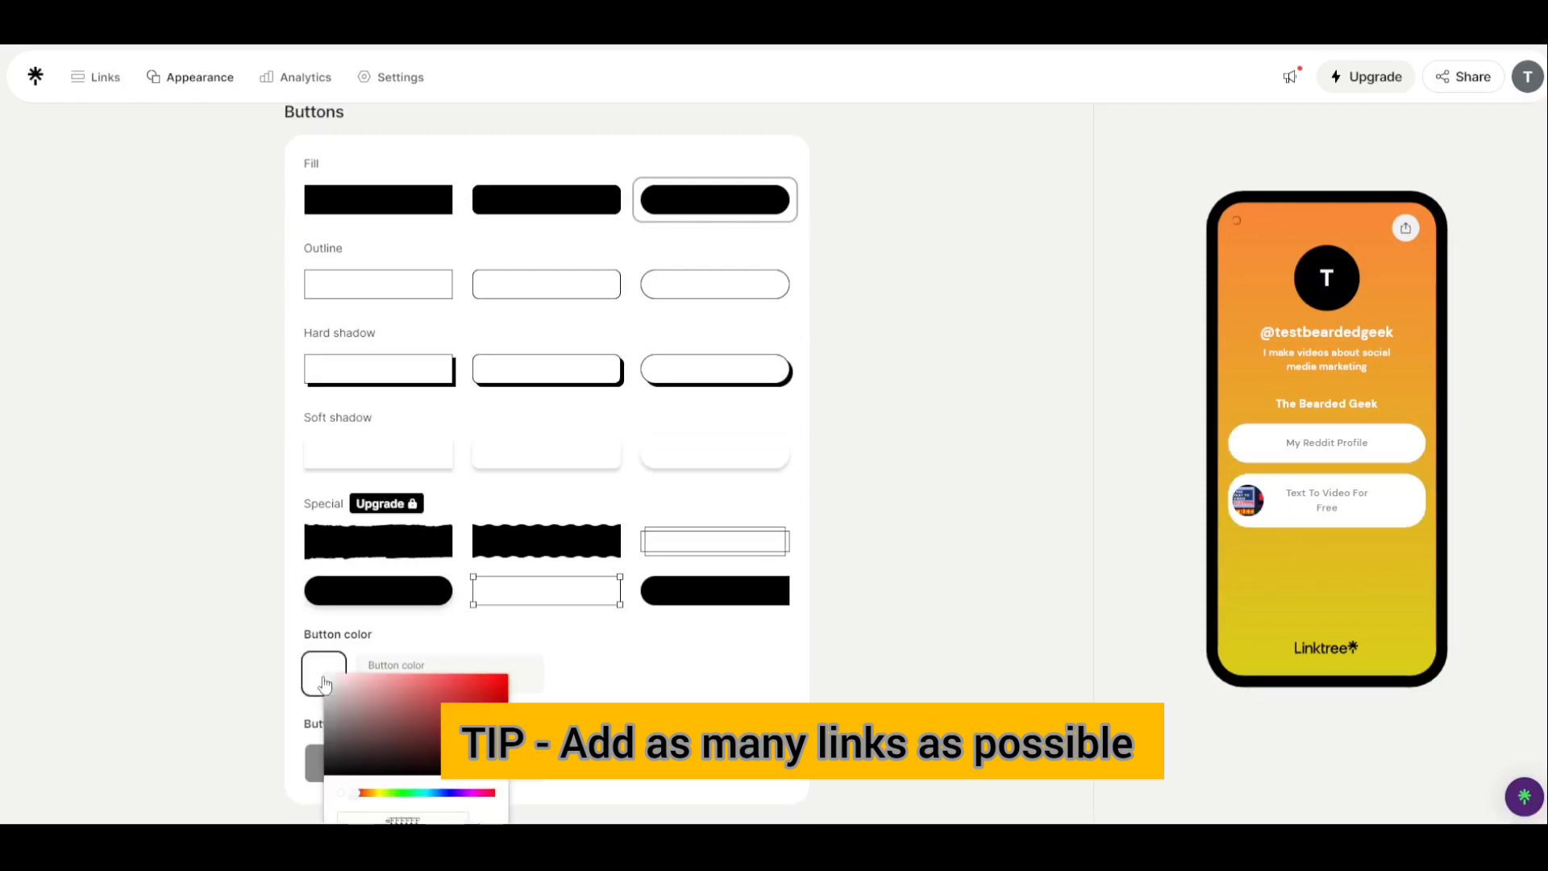
pyautogui.moveTo(340, 686); pyautogui.dragTo(496, 679)
pyautogui.click(667, 681)
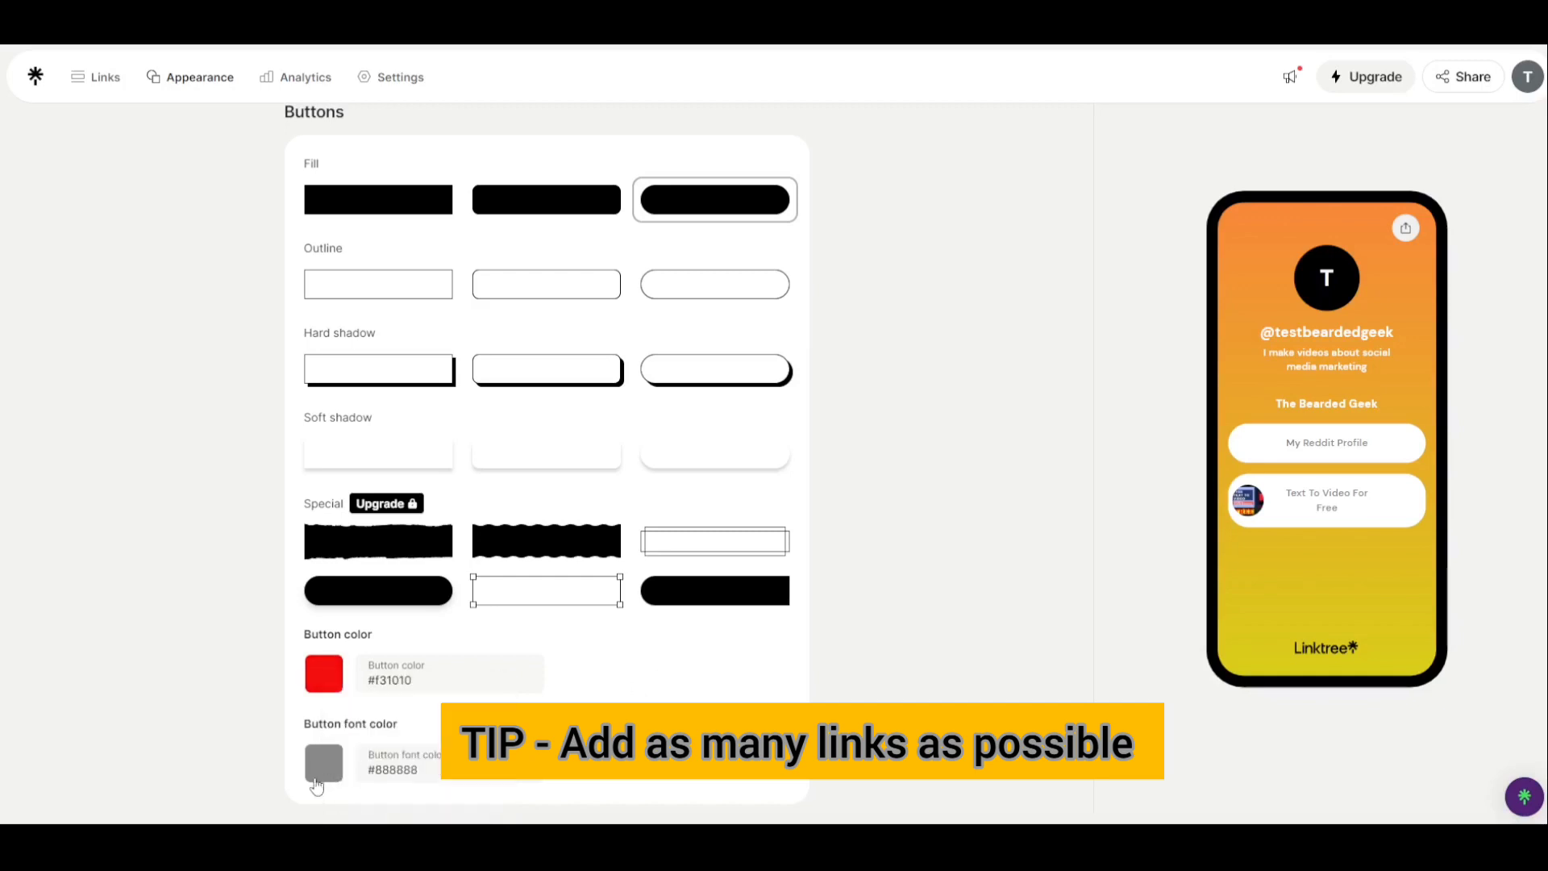
# Set the button font color to white #ffffff and save Calistoga as the page font.
pyautogui.click(324, 774)
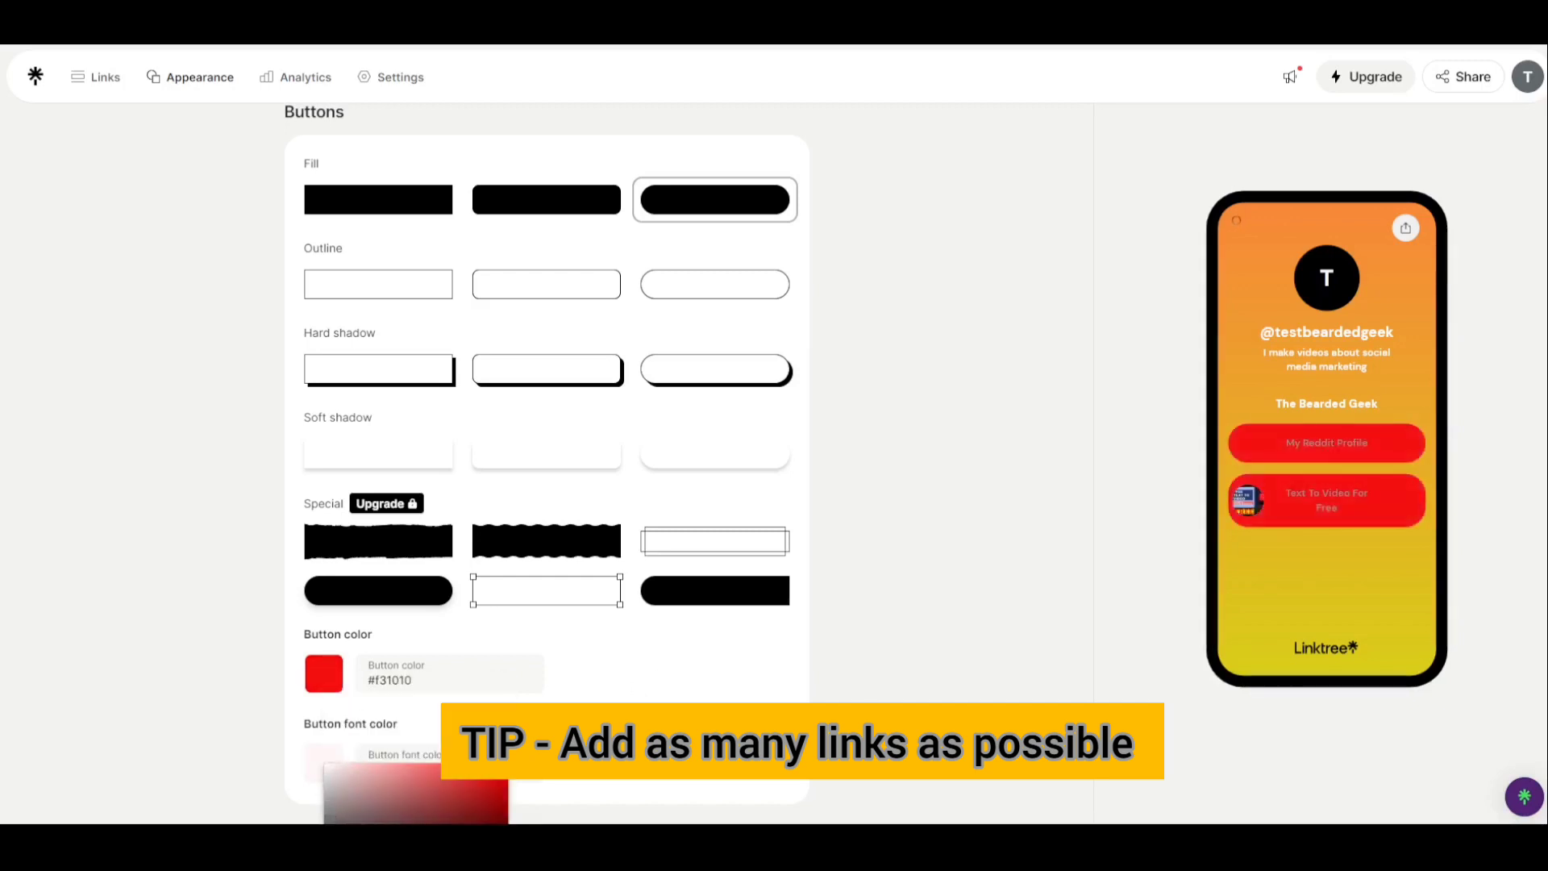
pyautogui.click(330, 765)
pyautogui.scroll(-4, 547, 451)
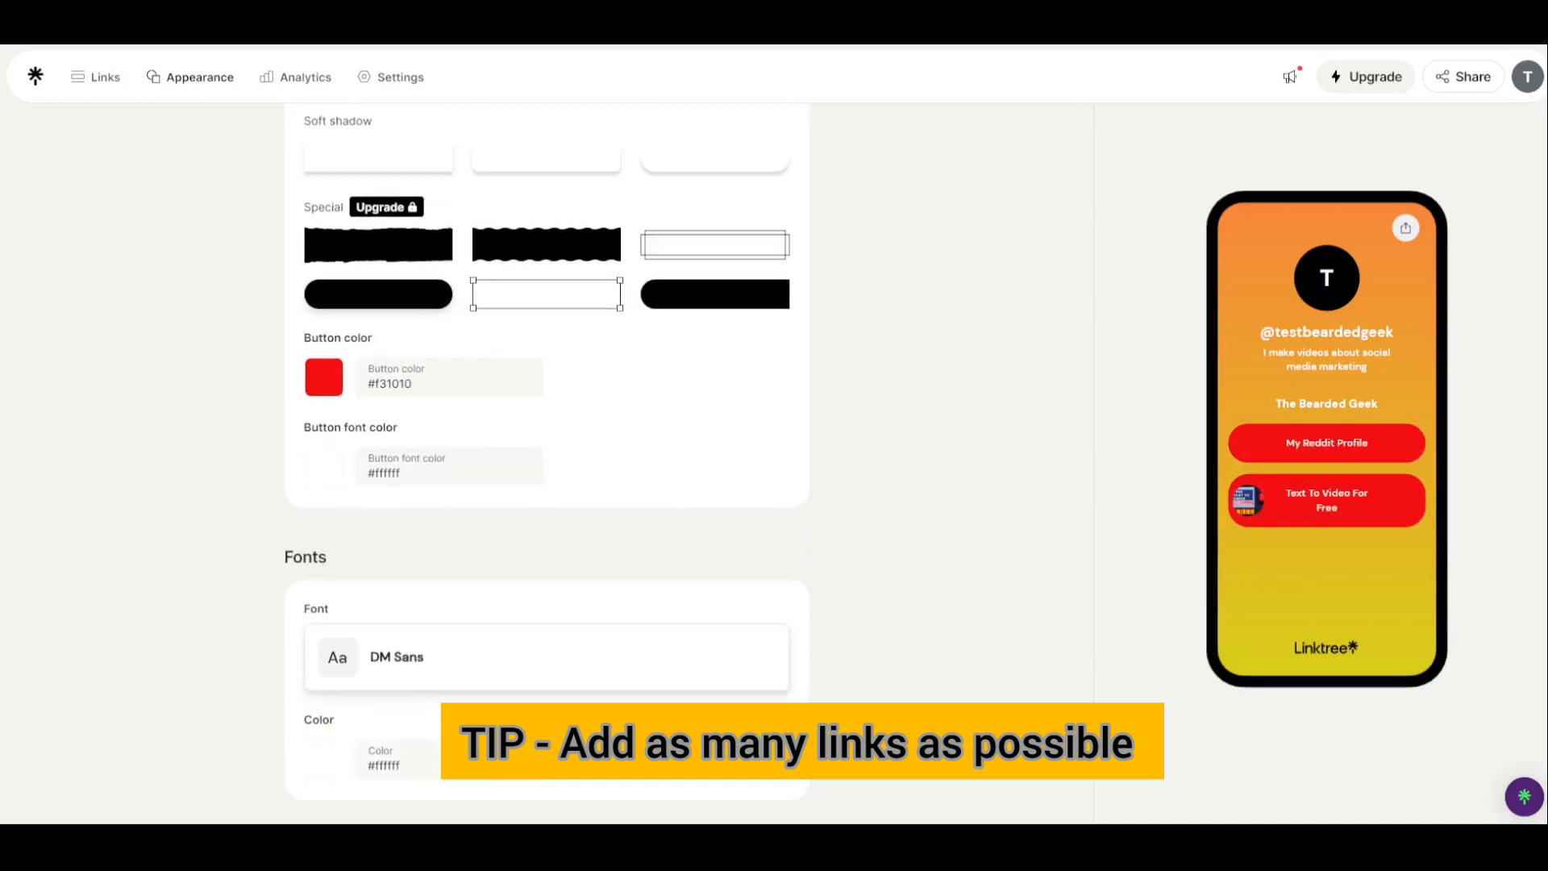
pyautogui.click(414, 660)
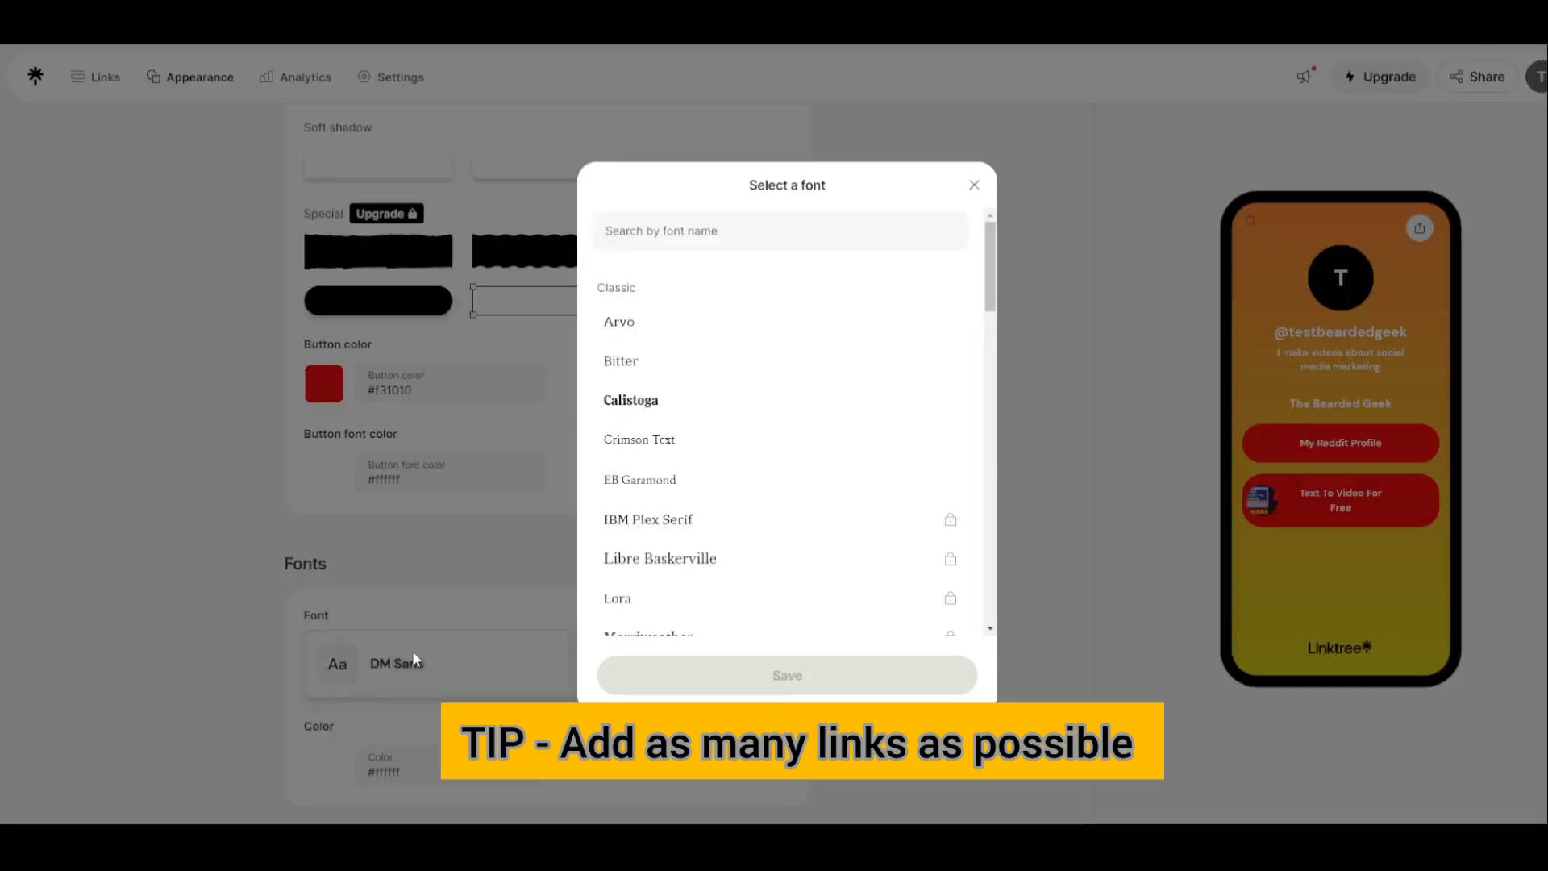
pyautogui.click(695, 404)
pyautogui.click(870, 687)
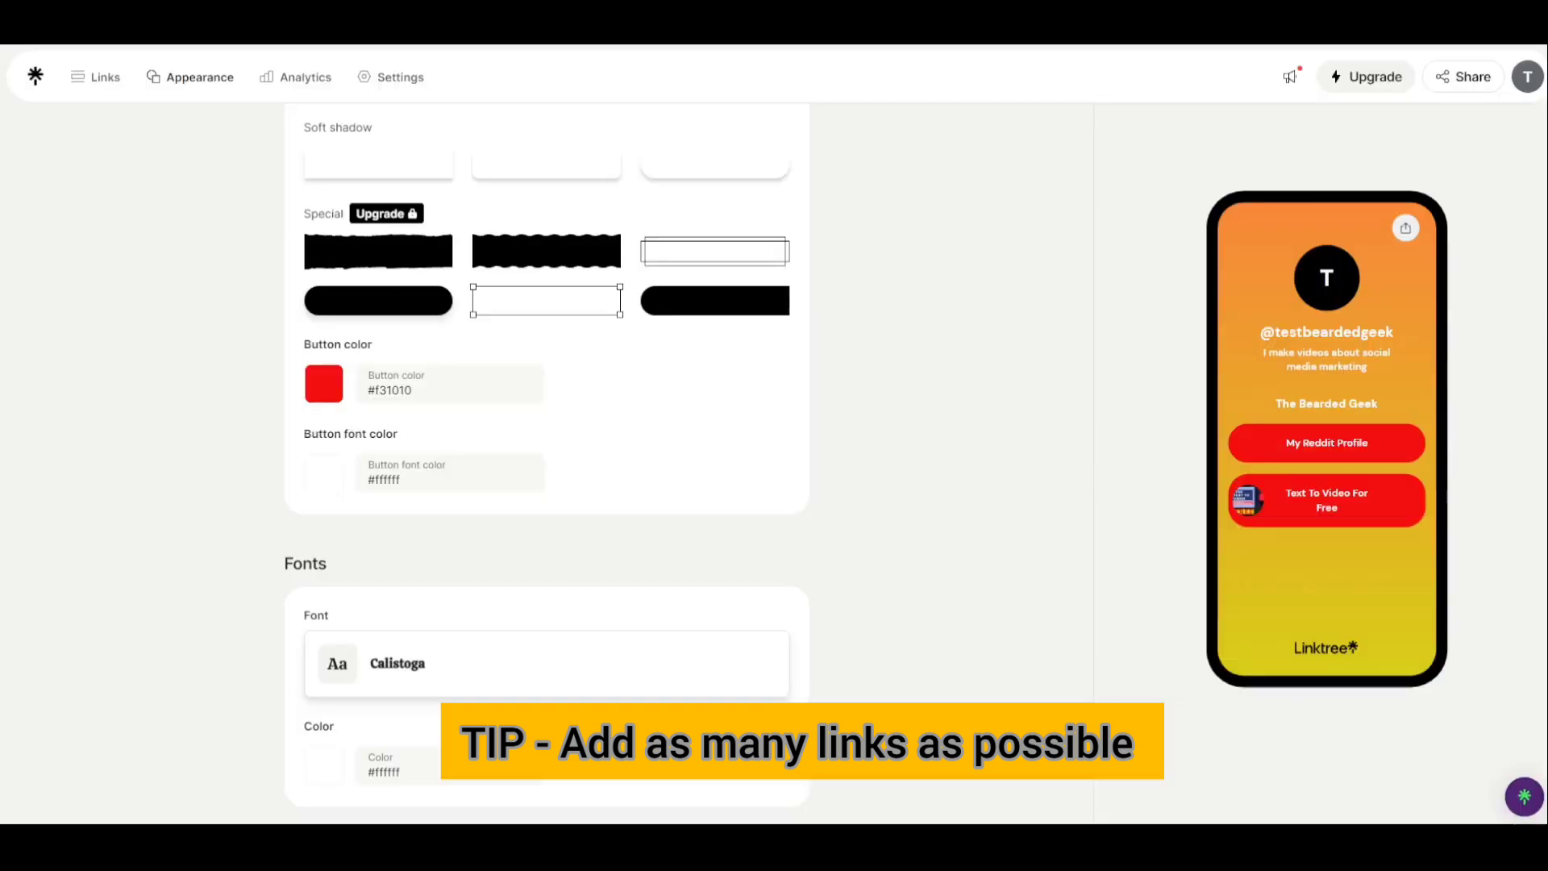
pyautogui.scroll(-2, 546, 459)
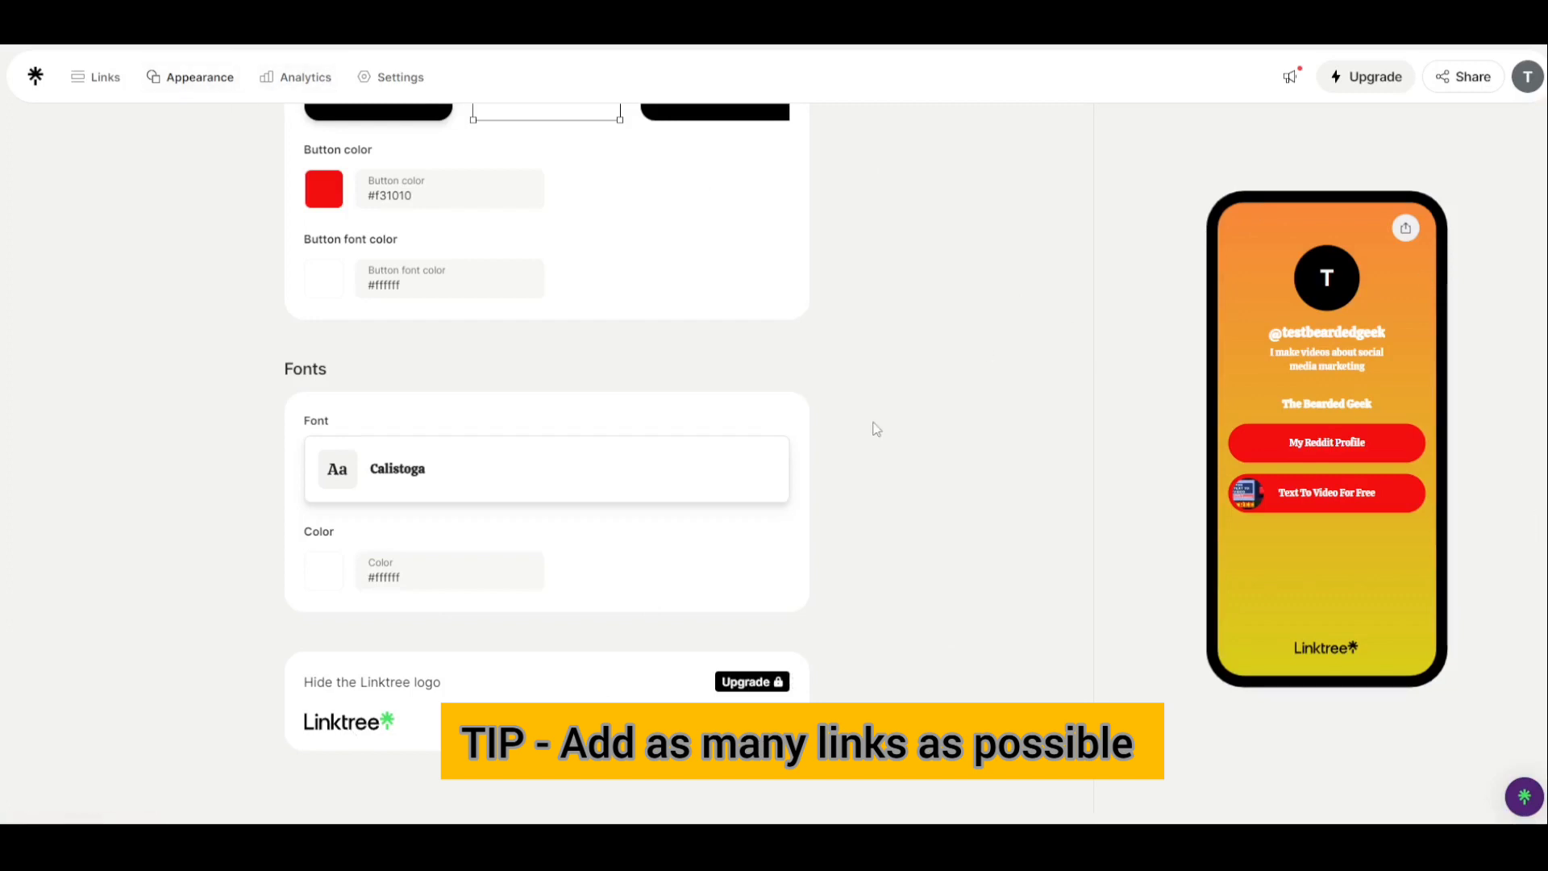
pyautogui.scroll(15, 637, 244)
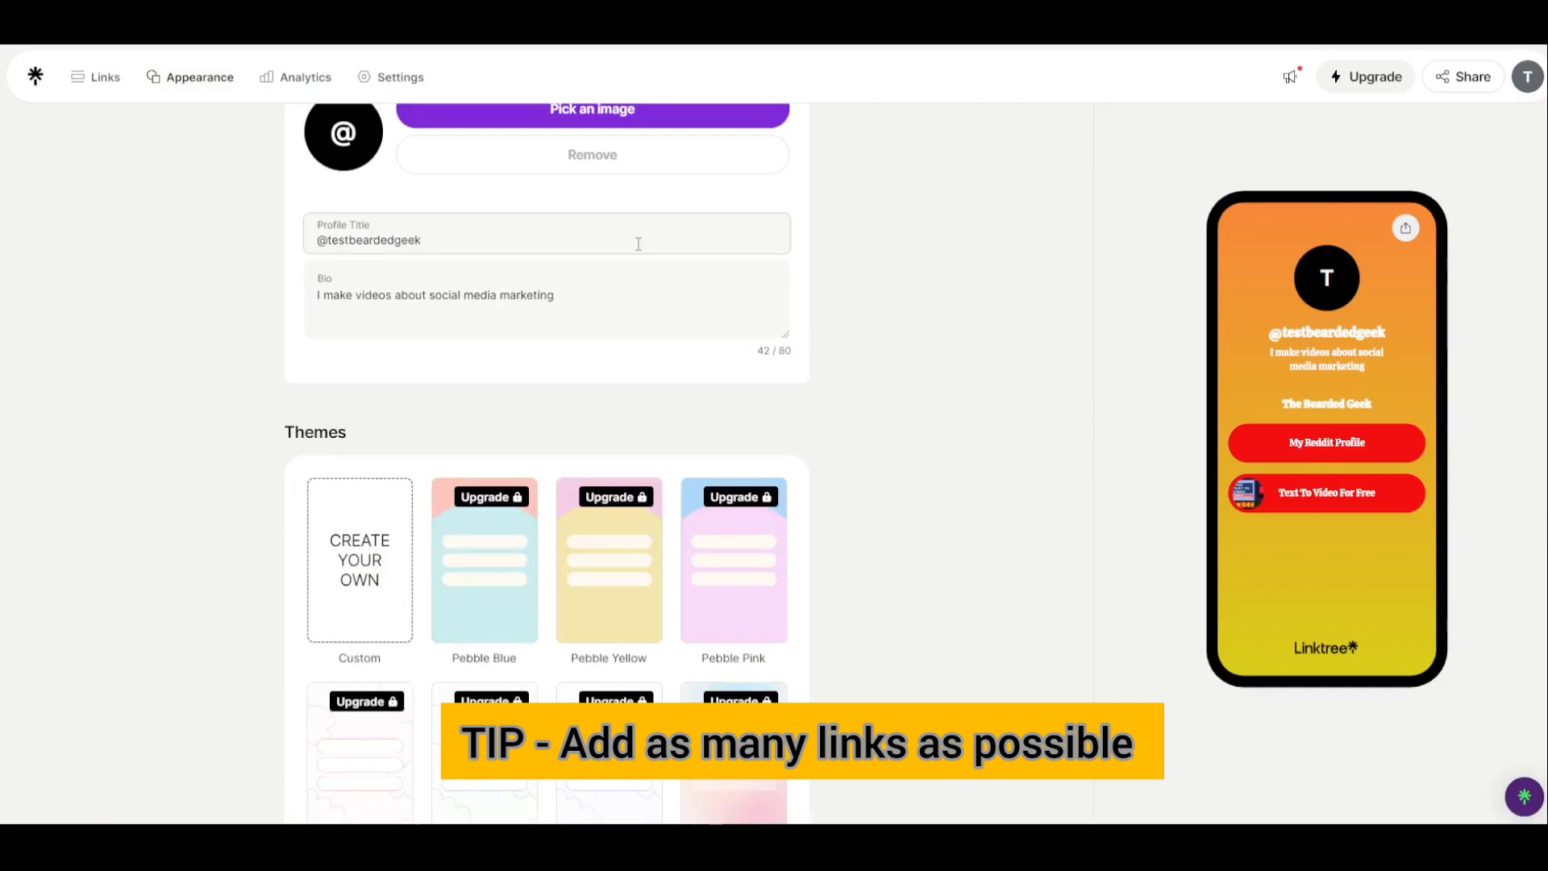
# Review the Linktree analytics page, from lifetime statistics and activity to the top links, subscribers and commerce sections.
pyautogui.click(302, 85)
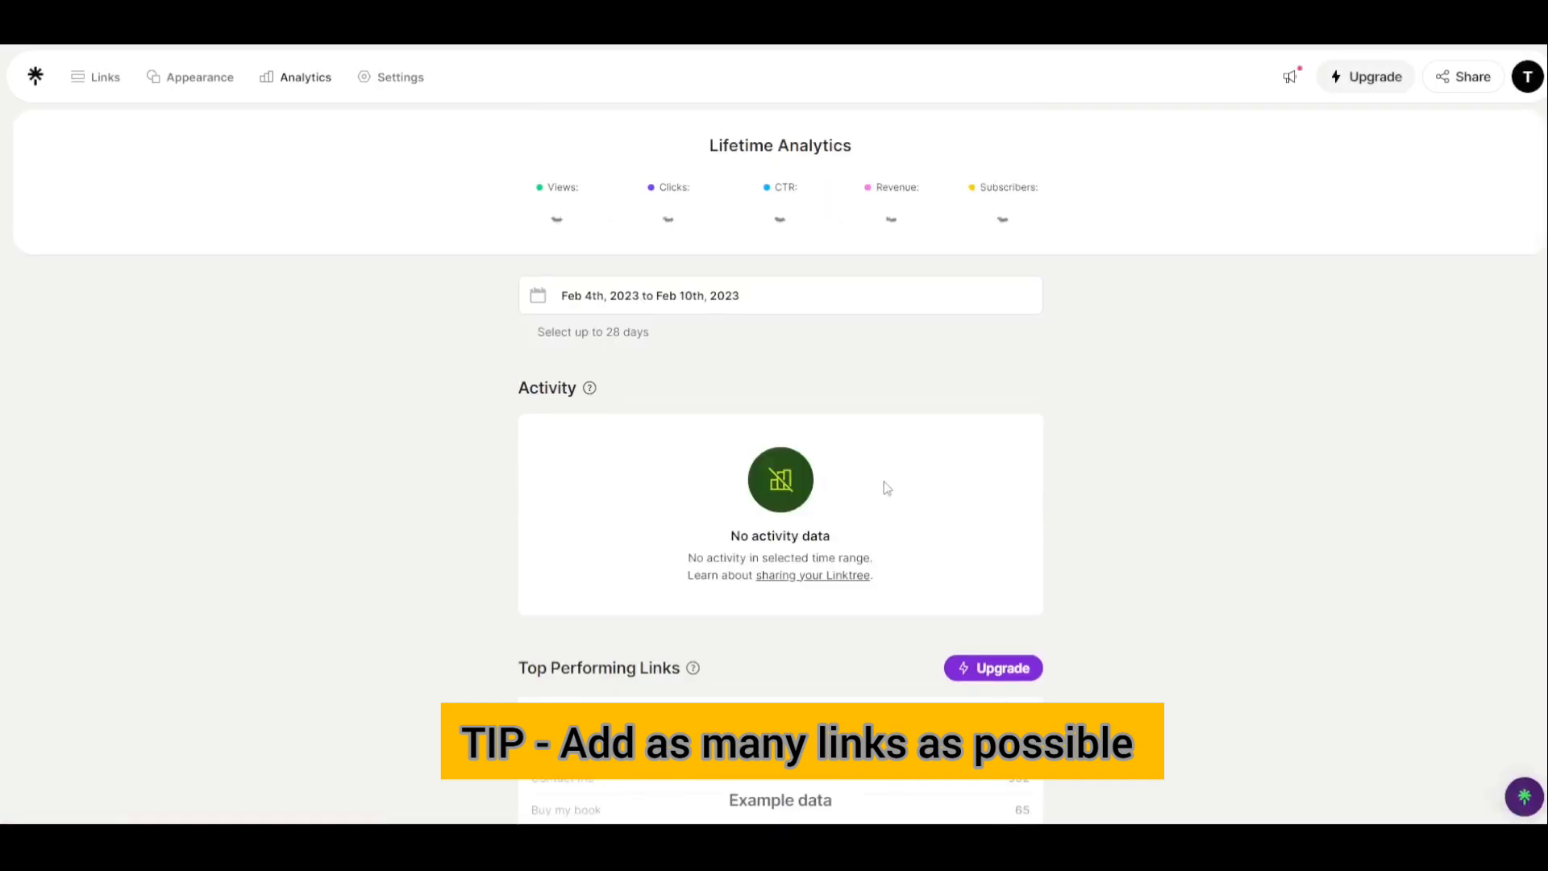
pyautogui.scroll(-3, 887, 488)
pyautogui.scroll(-15, 780, 476)
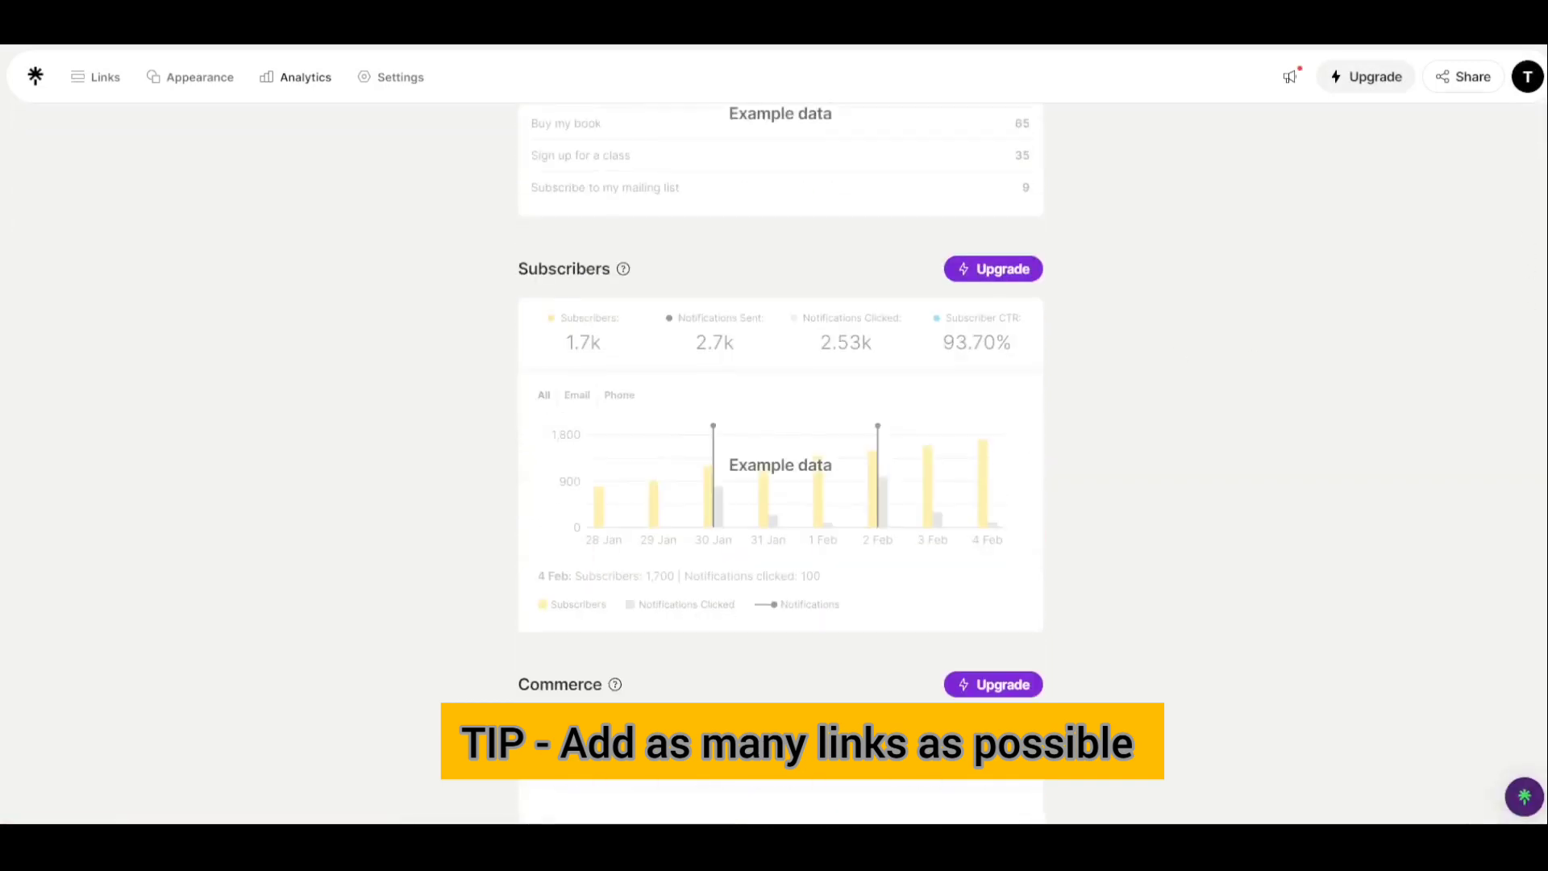
pyautogui.scroll(18, 781, 476)
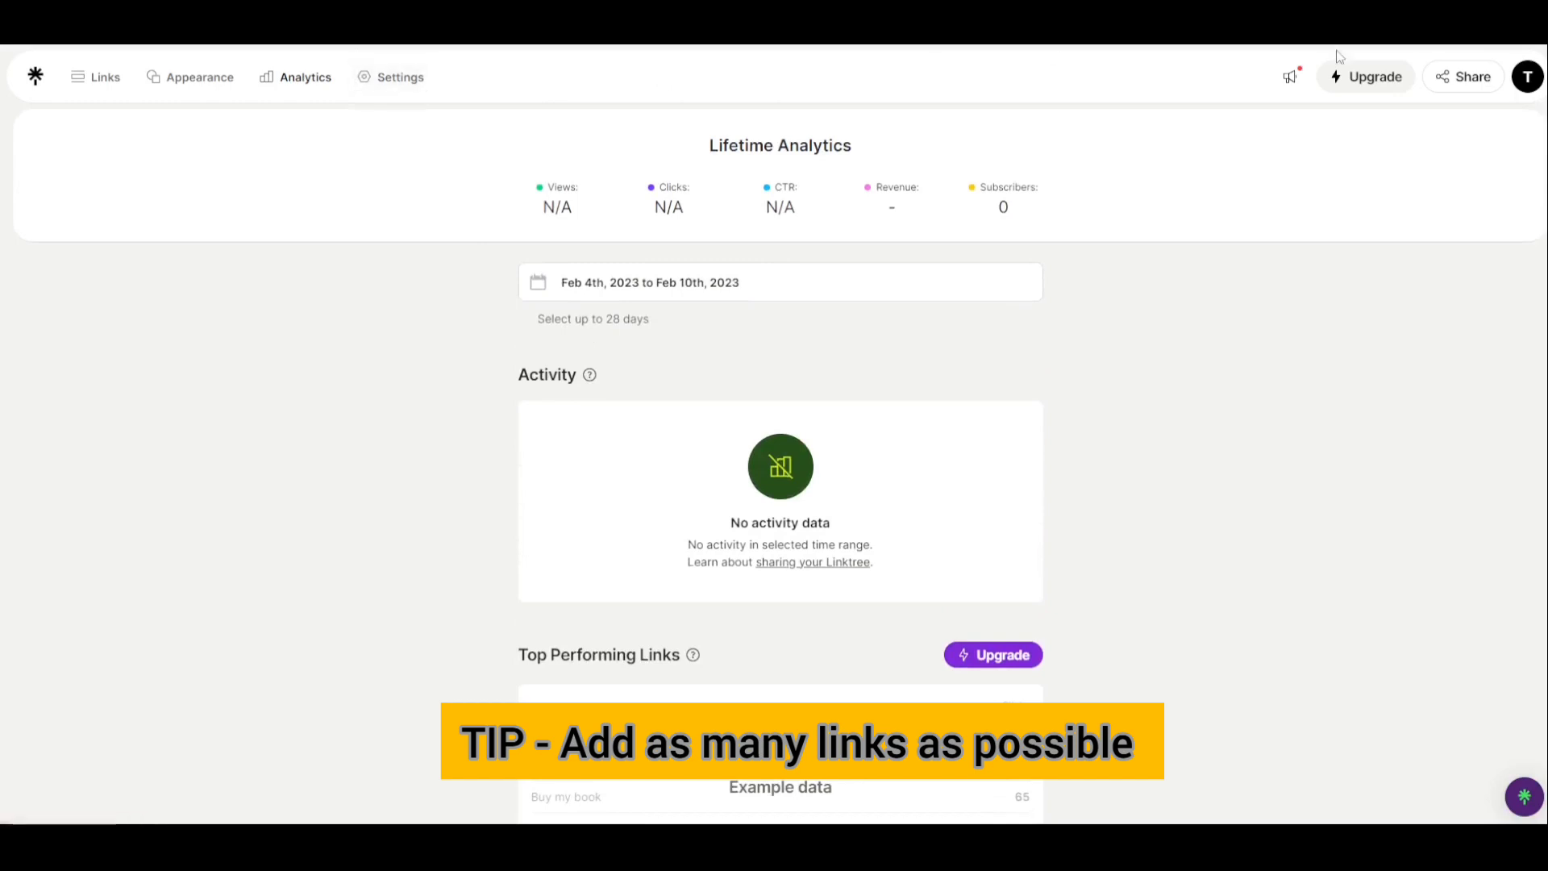
# Copy the Linktree page's URL from the sharing options and open the live Linktree page.
pyautogui.click(1459, 90)
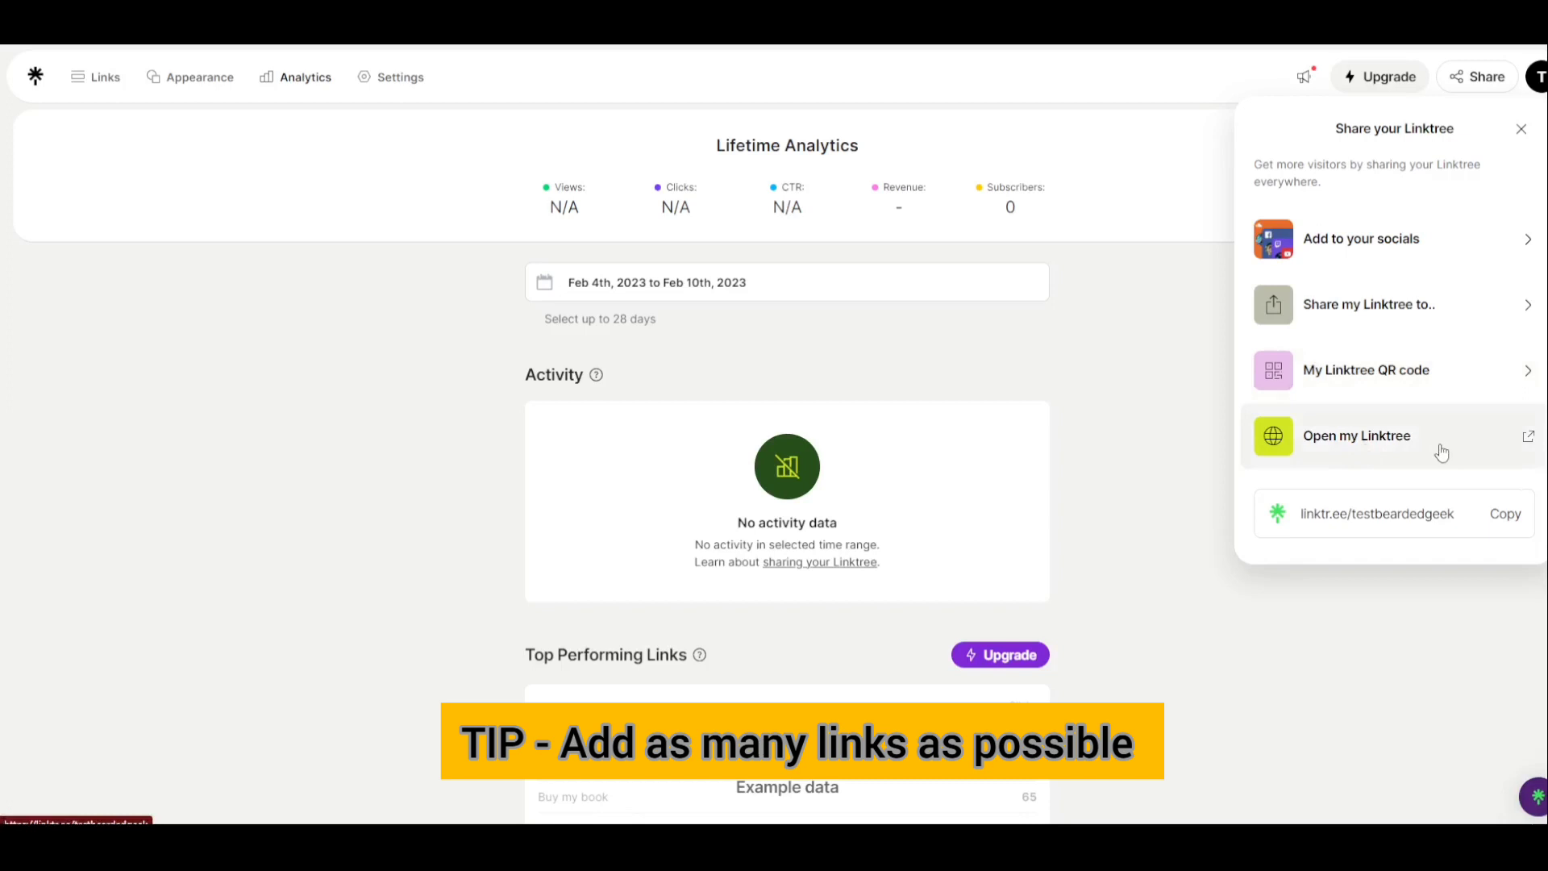
pyautogui.click(1504, 520)
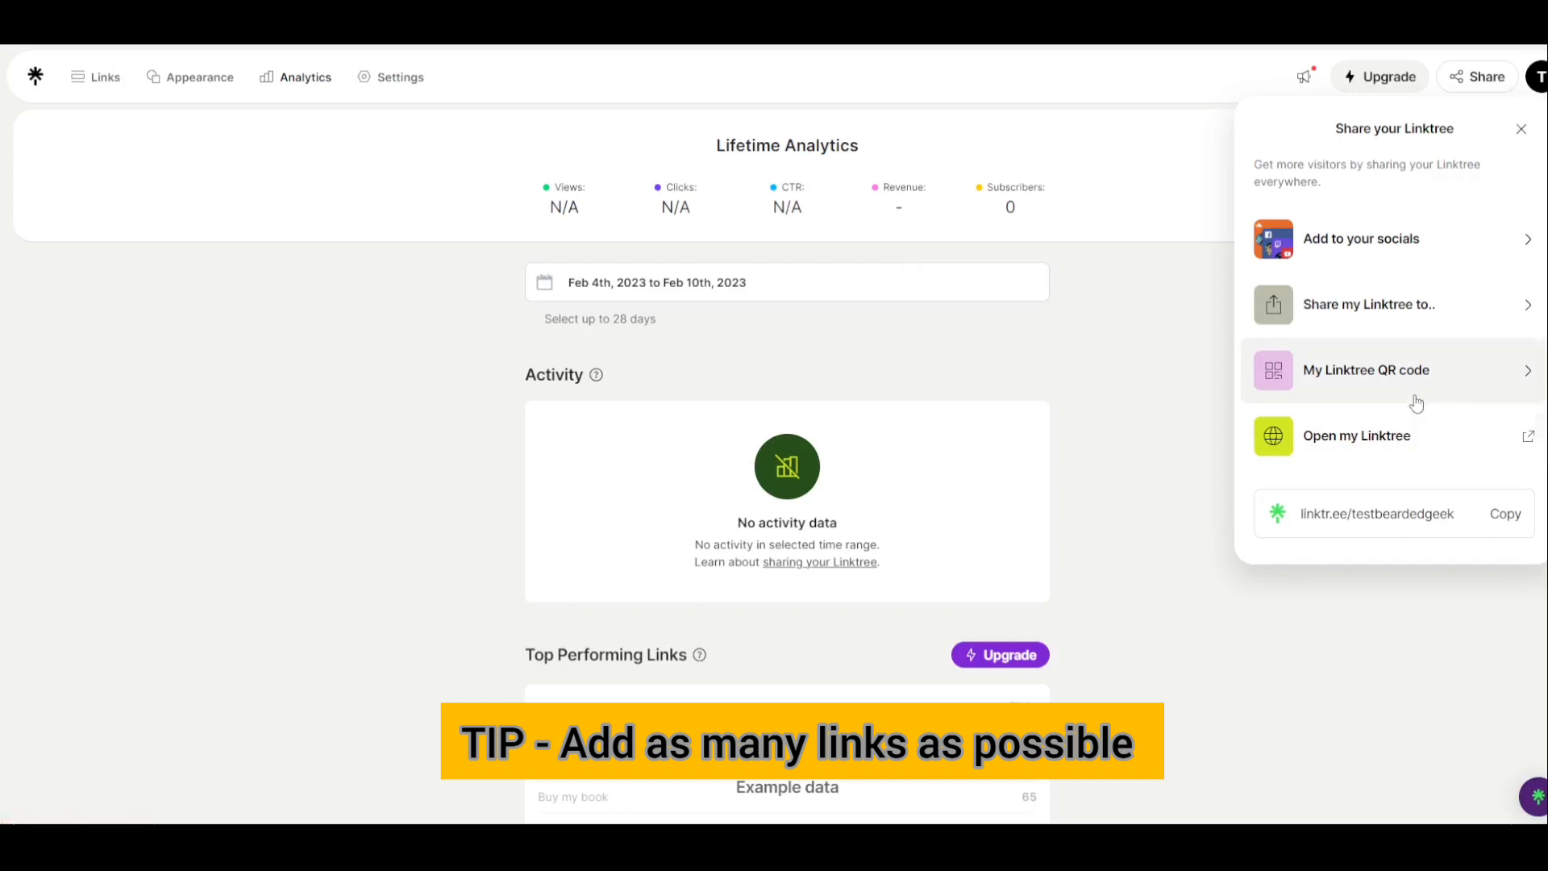
pyautogui.click(1531, 446)
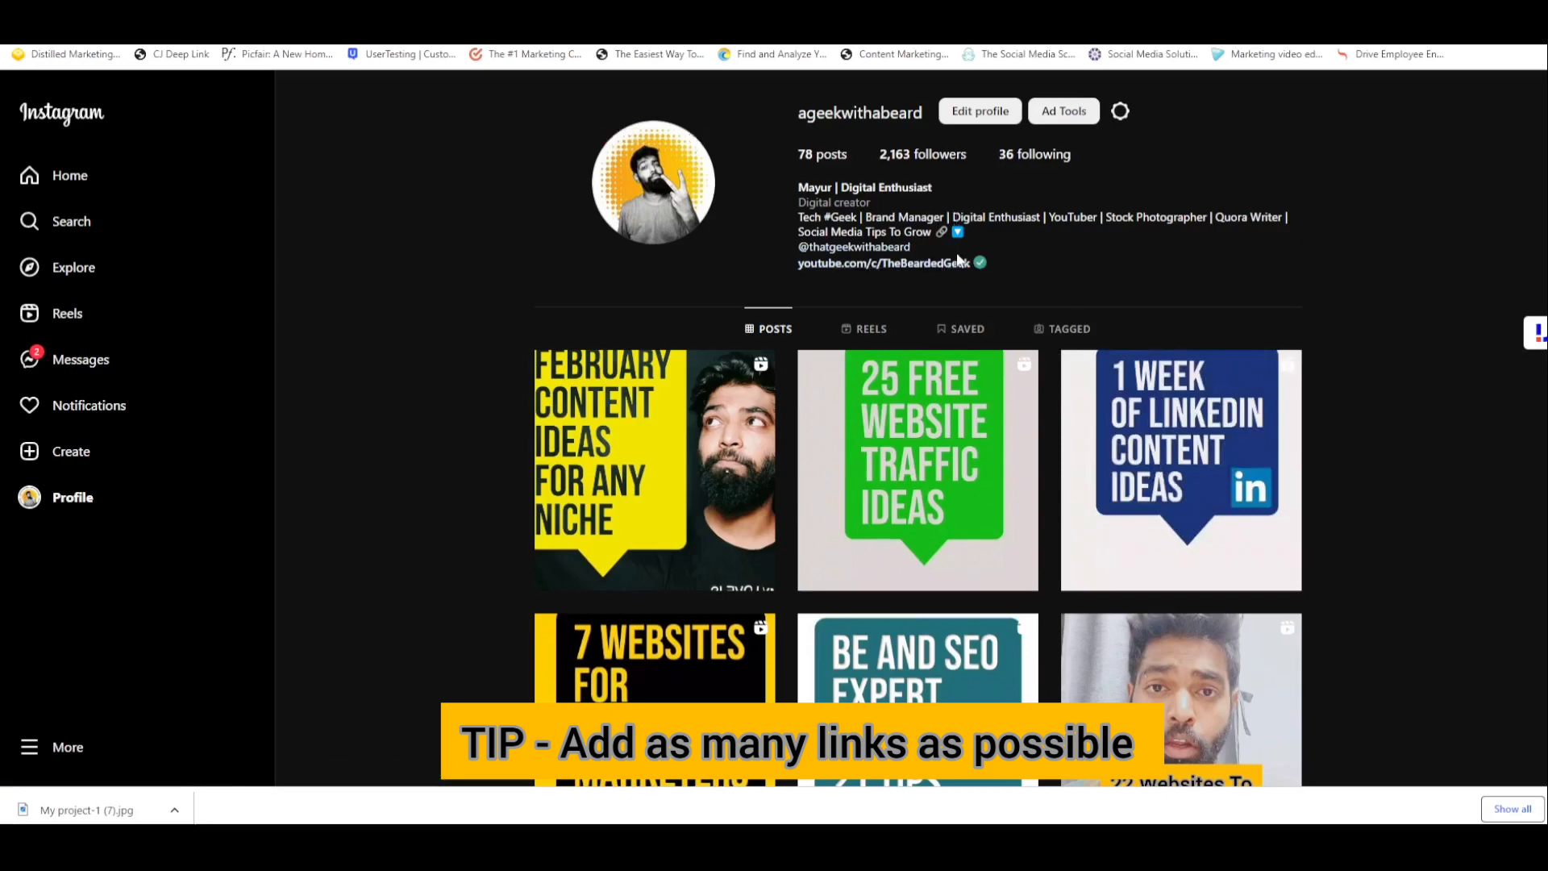
# In Instagram, examine the Website field in the profile editing form and return to the profile page.
pyautogui.click(980, 120)
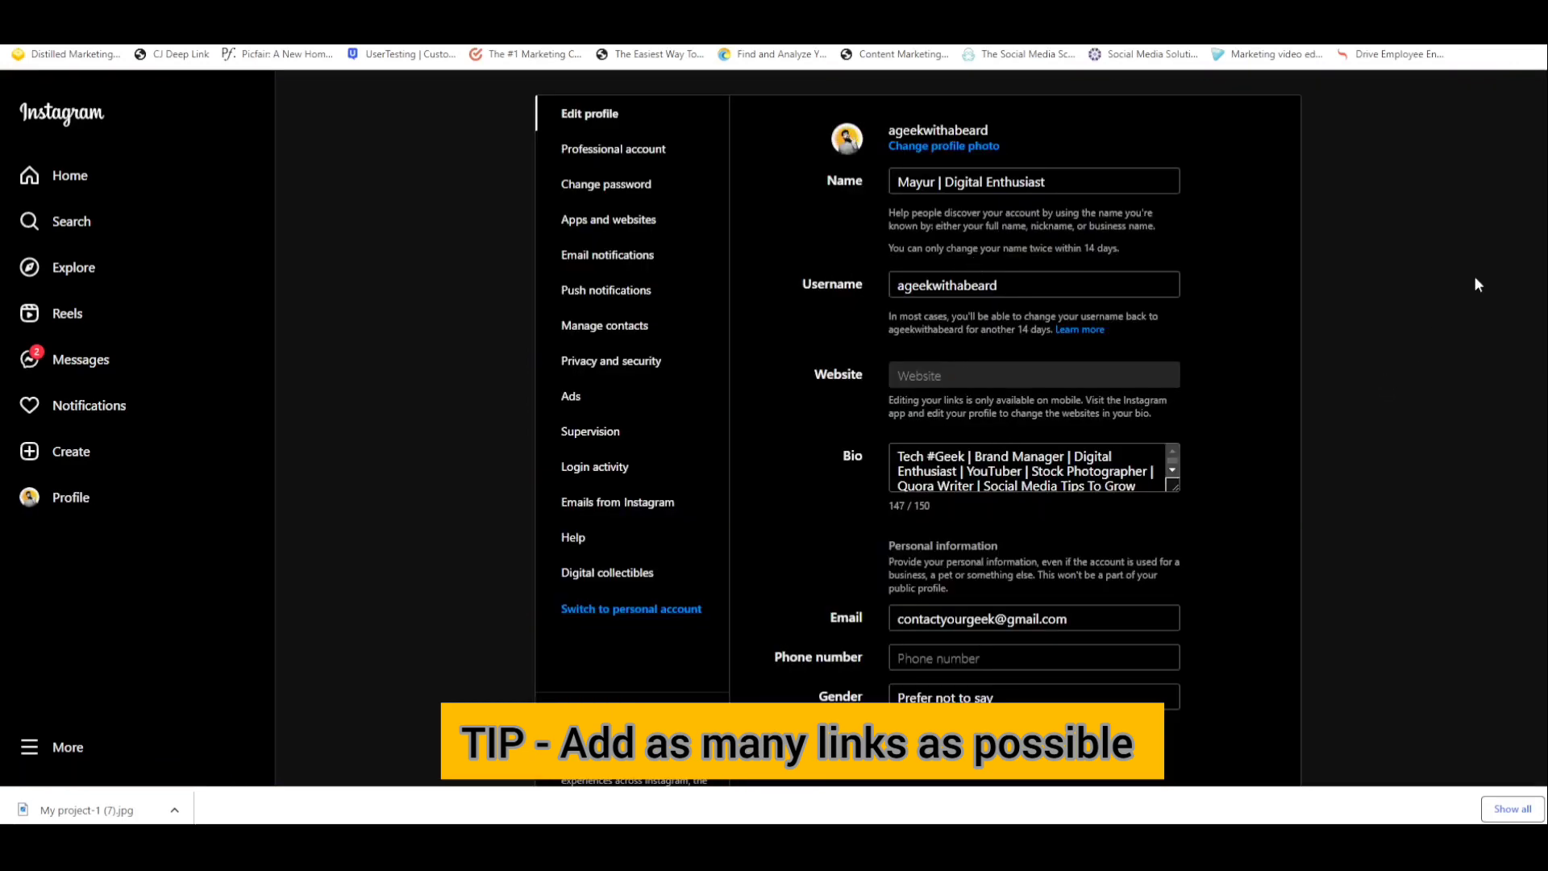
pyautogui.scroll(-1, 917, 403)
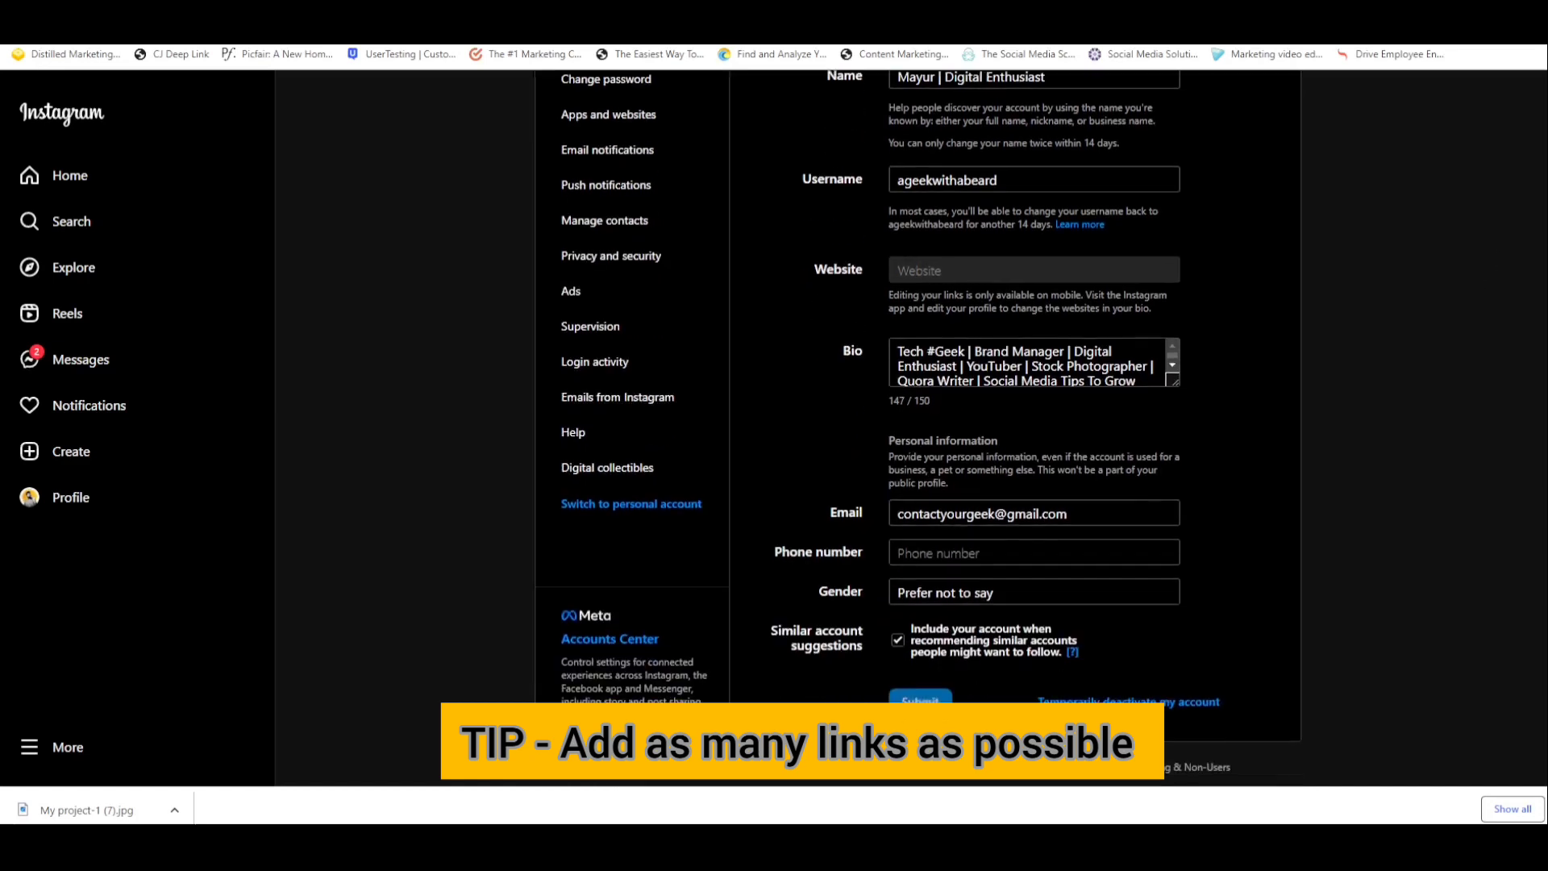
pyautogui.scroll(1, 903, 322)
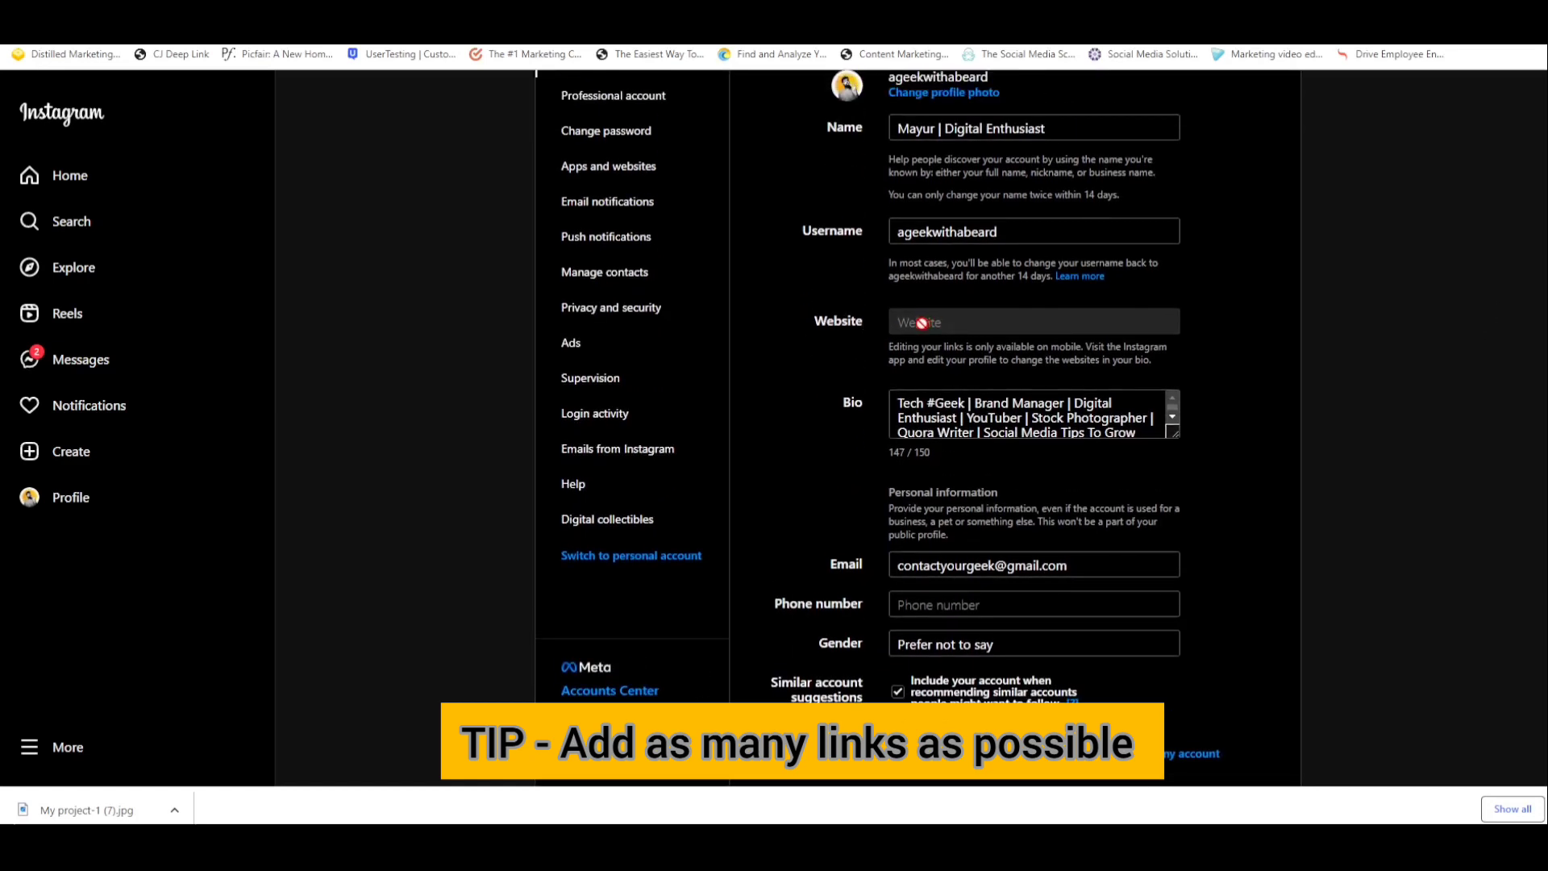
pyautogui.hotkey('alt', 'Left')
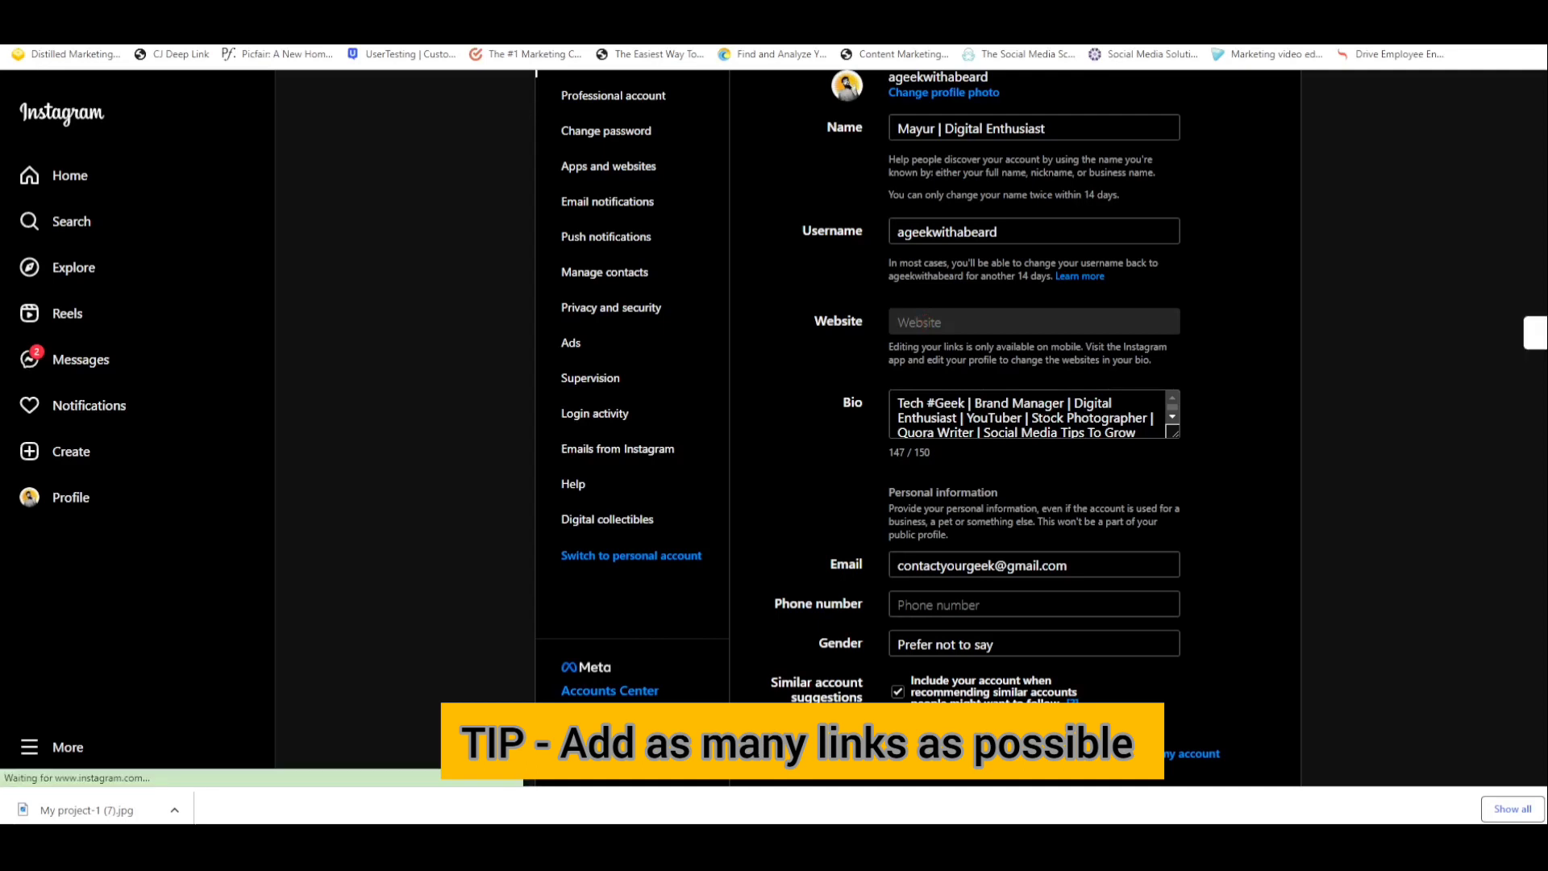